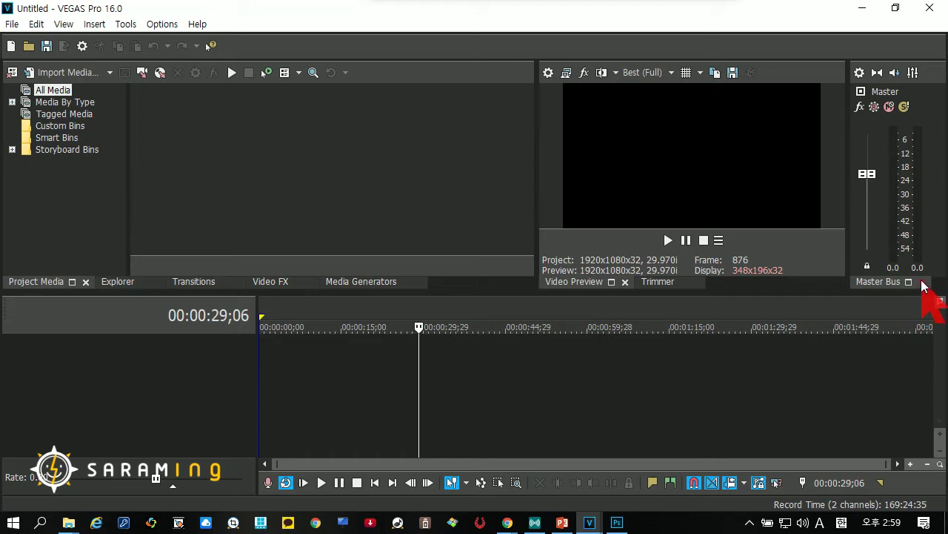
# Close the Master Bus window and enlarge the docked window area above the timeline.
pyautogui.click(924, 284)
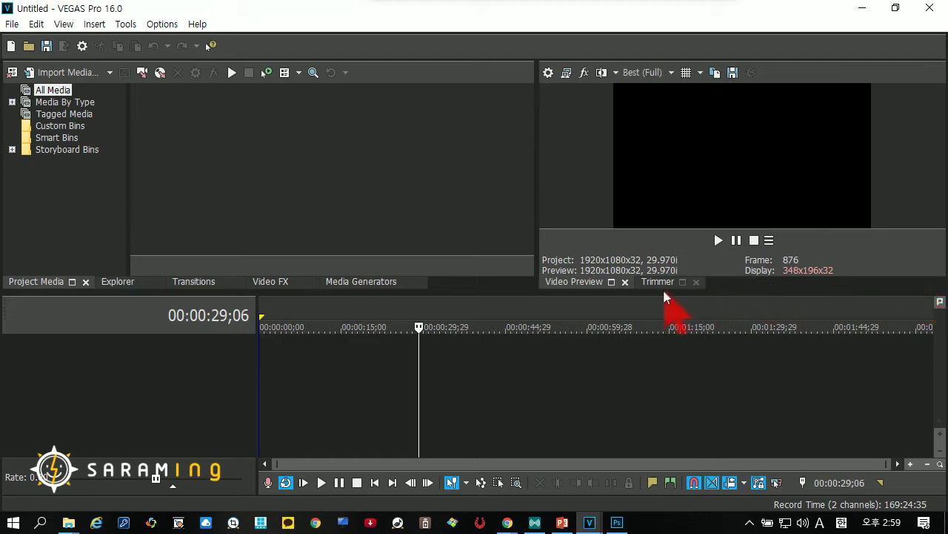
pyautogui.moveTo(665, 295); pyautogui.dragTo(658, 317)
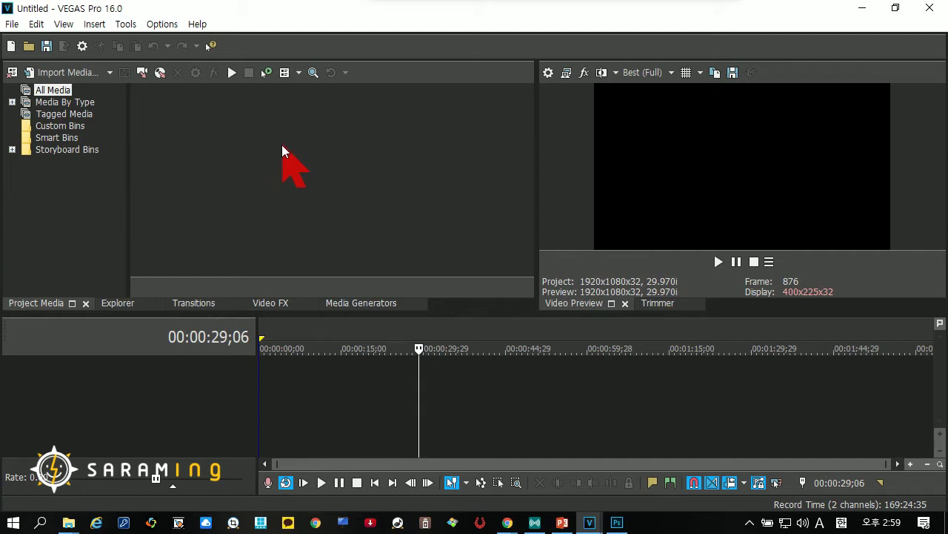
pyautogui.click(766, 208)
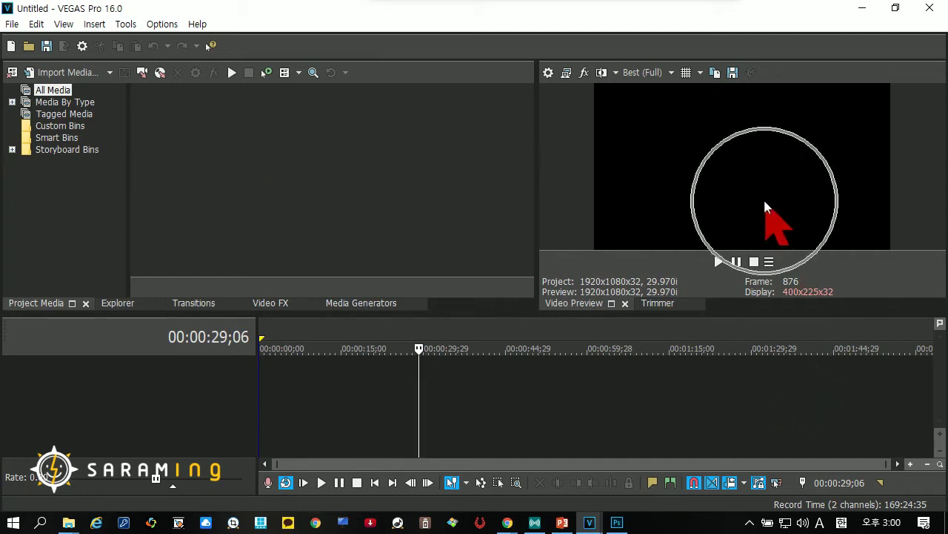
pyautogui.click(766, 207)
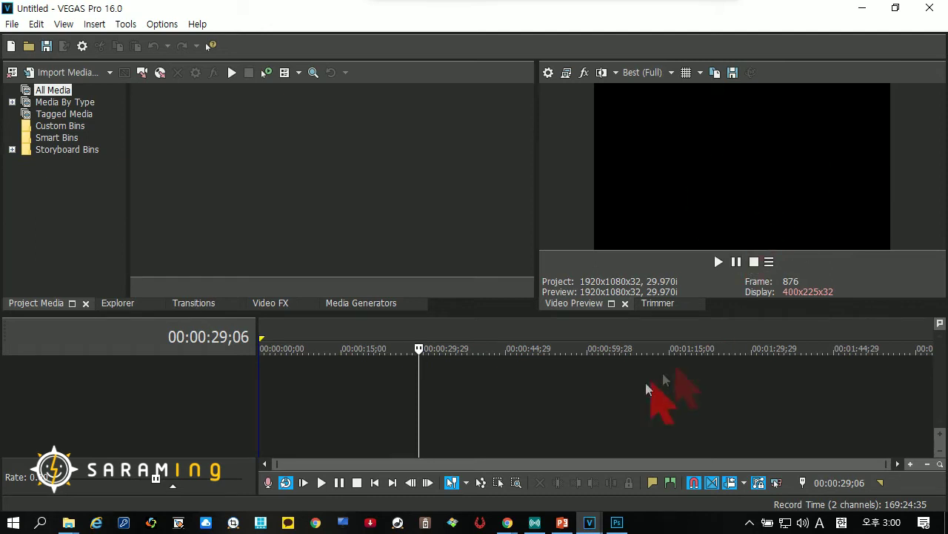
# Compare the Video Preview and Trimmer windows by alternating between them.
pyautogui.click(571, 308)
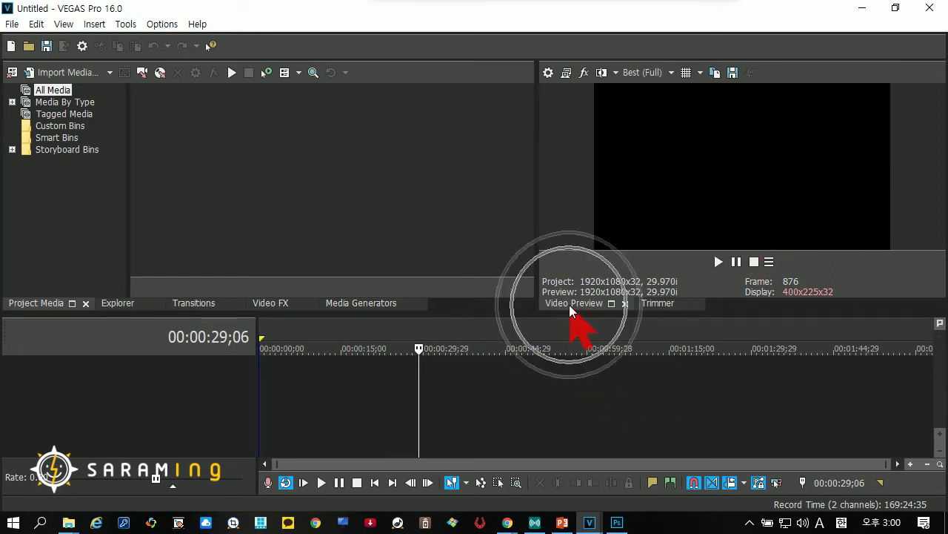
pyautogui.click(647, 309)
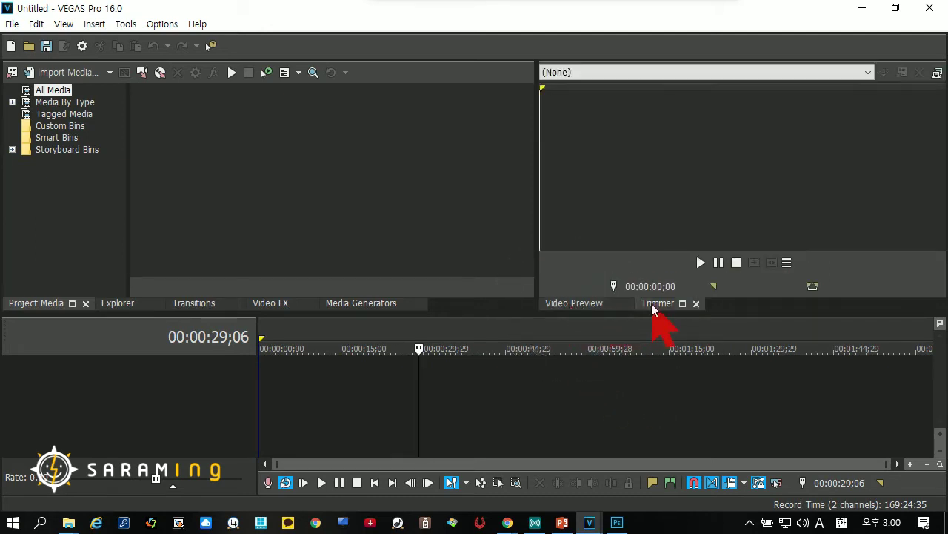
pyautogui.click(578, 307)
pyautogui.click(653, 308)
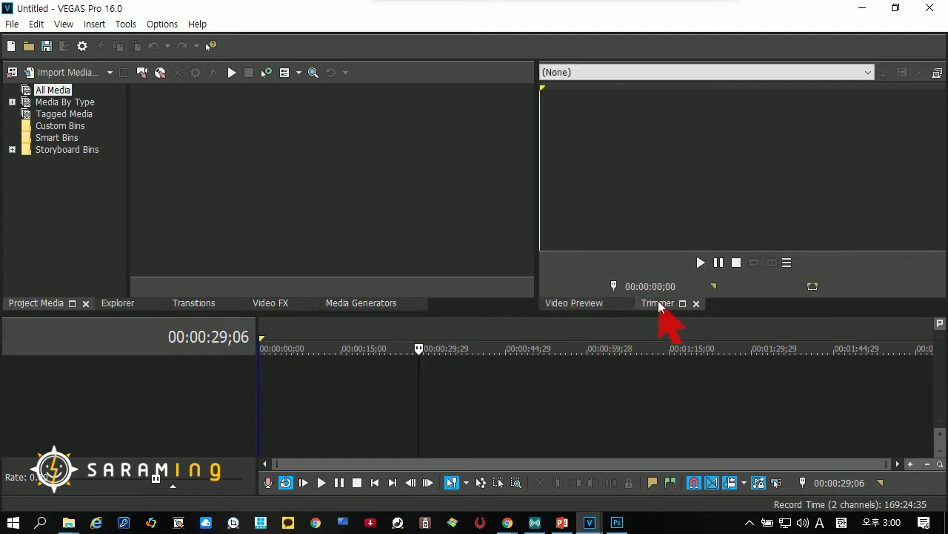
pyautogui.click(578, 307)
pyautogui.click(650, 305)
pyautogui.click(581, 305)
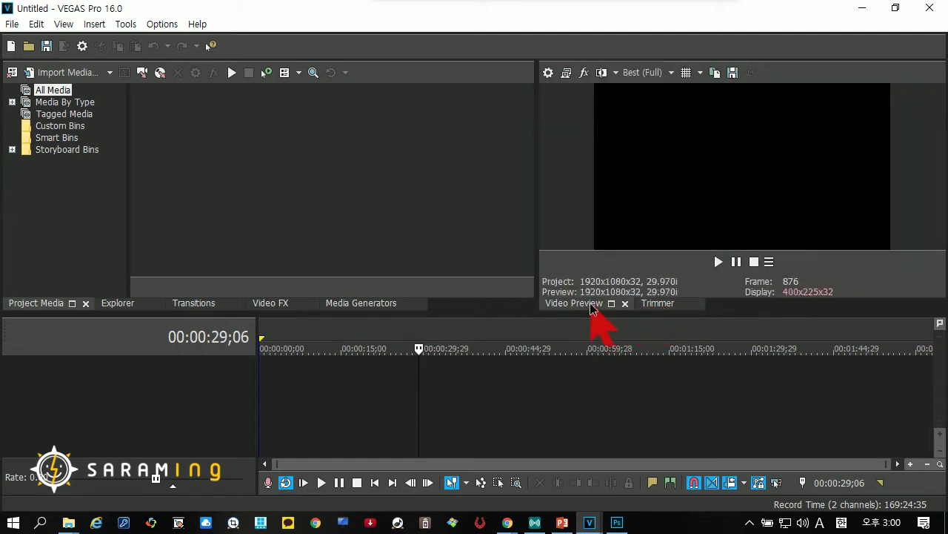
pyautogui.click(653, 306)
pyautogui.click(590, 307)
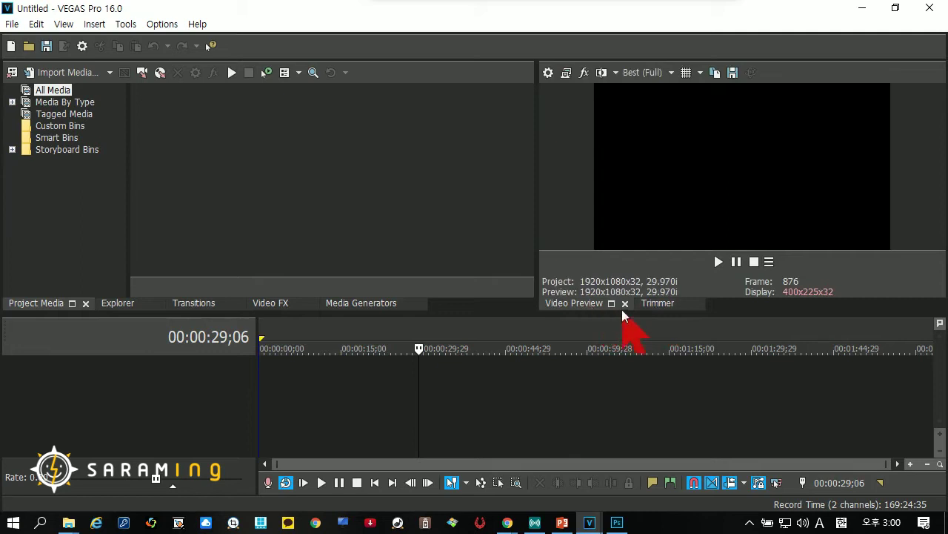
# Close the Video Preview and Trimmer windows.
pyautogui.click(624, 305)
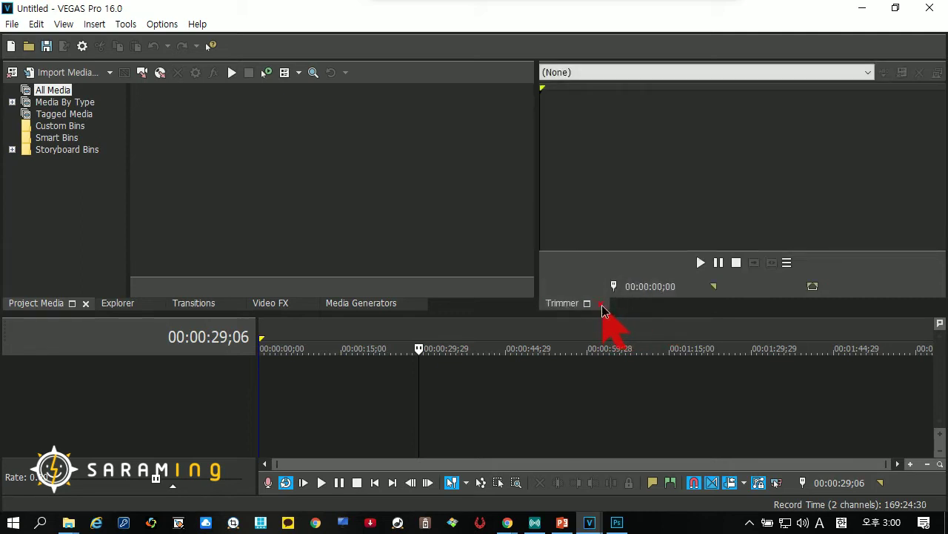
pyautogui.click(602, 305)
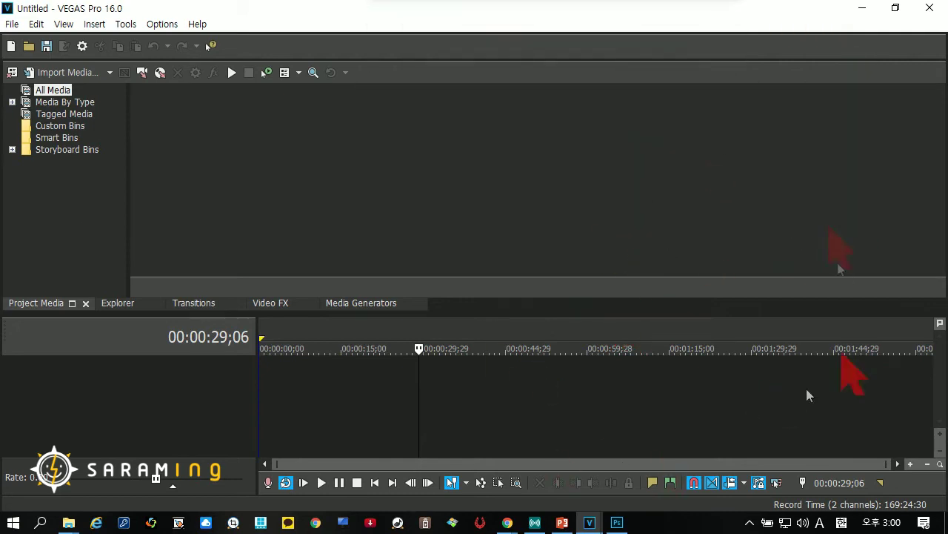
pyautogui.click(605, 194)
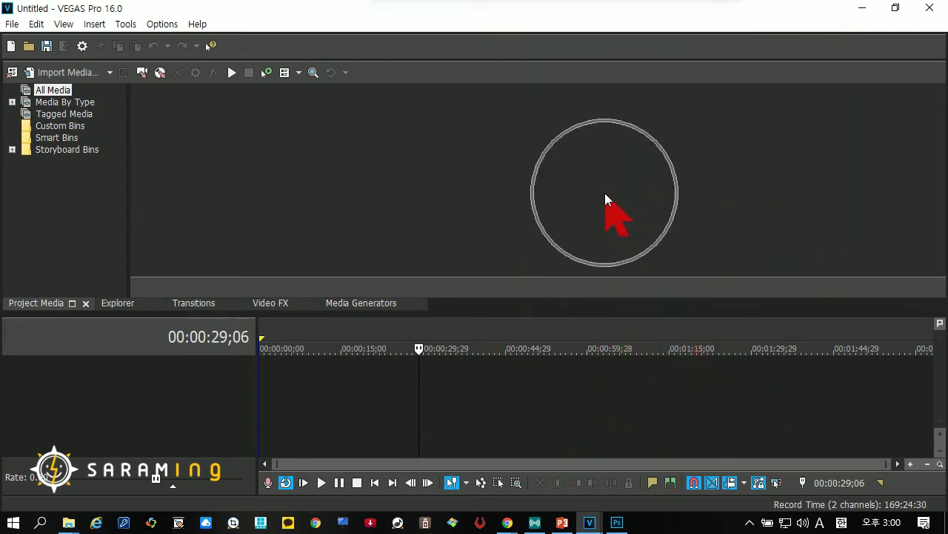
pyautogui.click(606, 196)
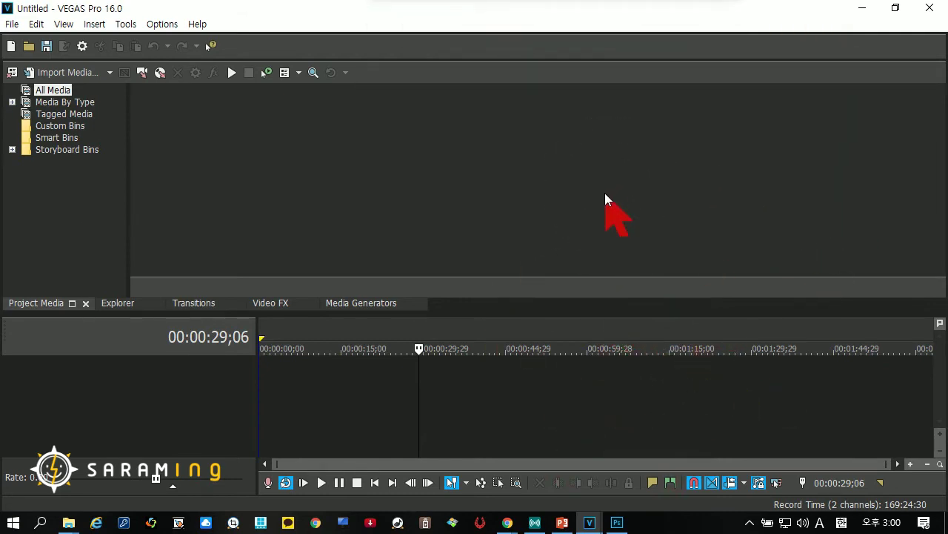
pyautogui.click(605, 195)
# Restore the workspace to the Default Layout so that all the standard windows are docked again.
pyautogui.click(59, 23)
pyautogui.click(59, 23)
pyautogui.click(58, 23)
pyautogui.click(59, 23)
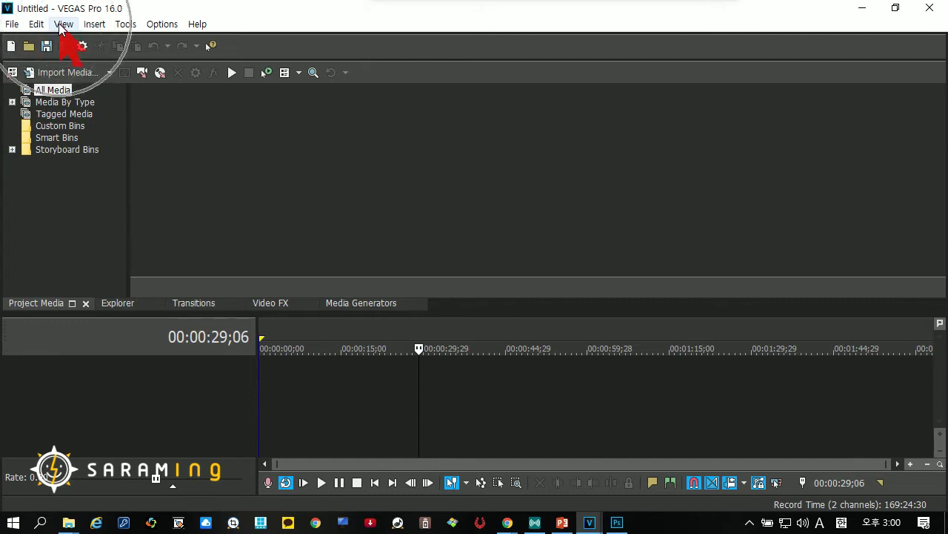
pyautogui.click(58, 23)
pyautogui.click(59, 24)
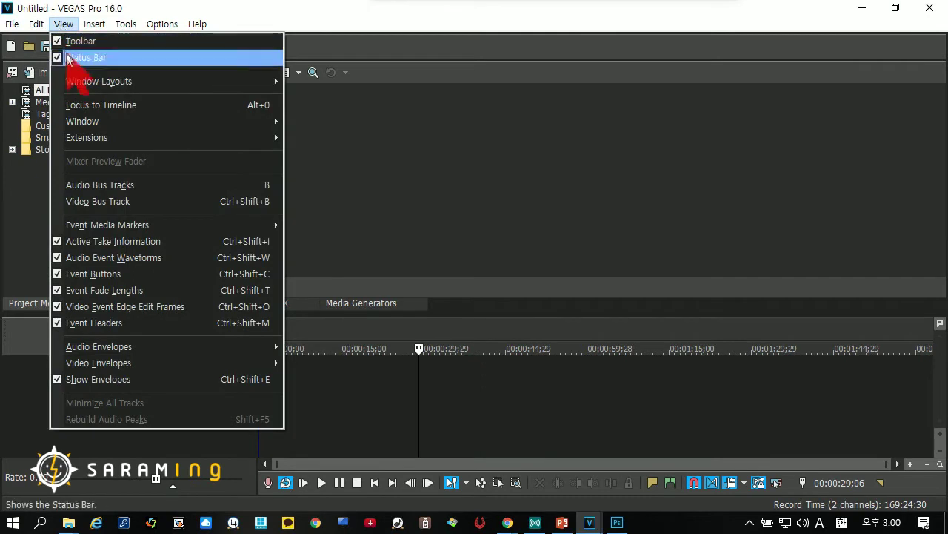
pyautogui.moveTo(97, 83)
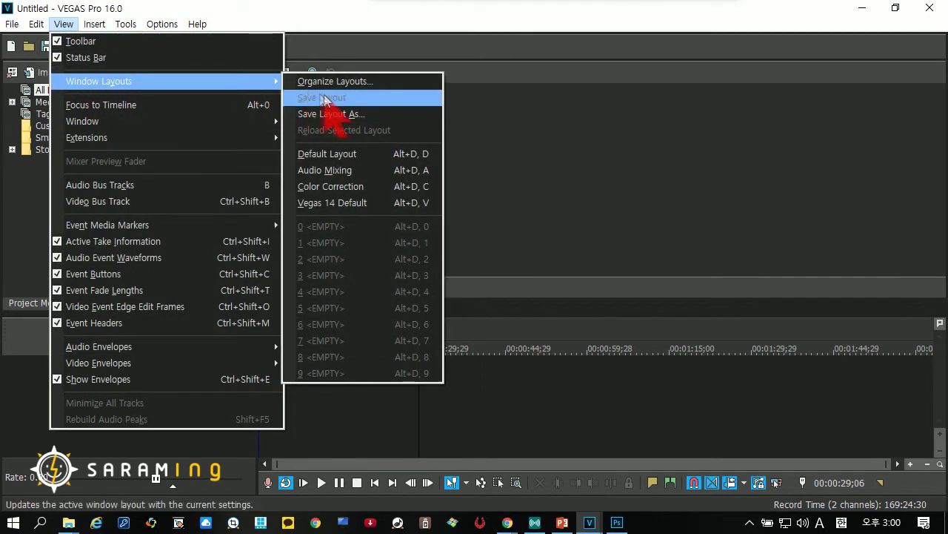
pyautogui.click(337, 157)
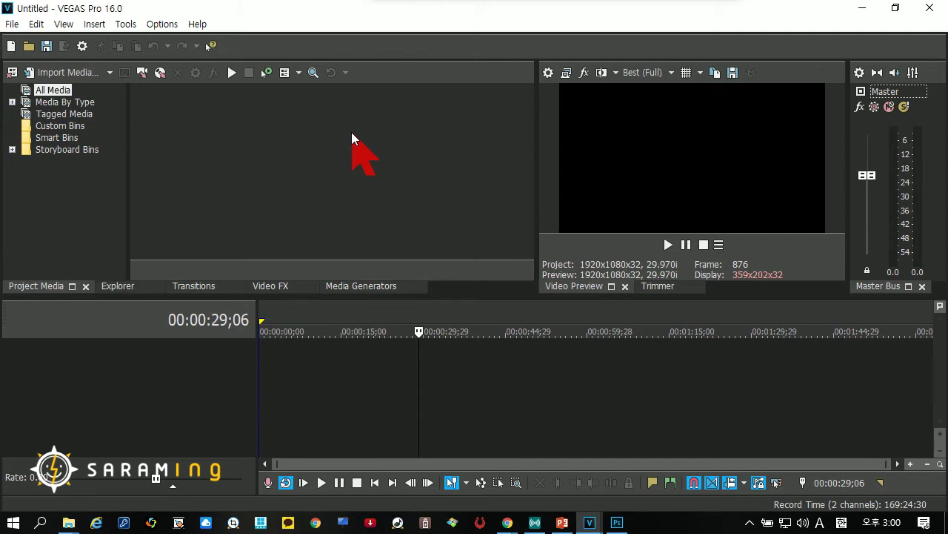
# Close the Master Bus window and resize the docked areas for a taller timeline and a wider Video Preview.
pyautogui.click(921, 287)
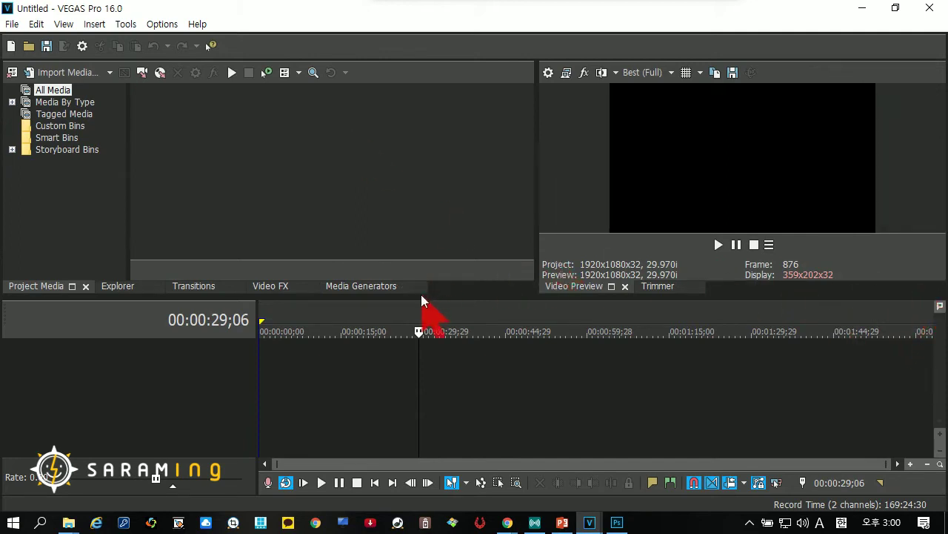
pyautogui.moveTo(420, 295); pyautogui.dragTo(420, 273)
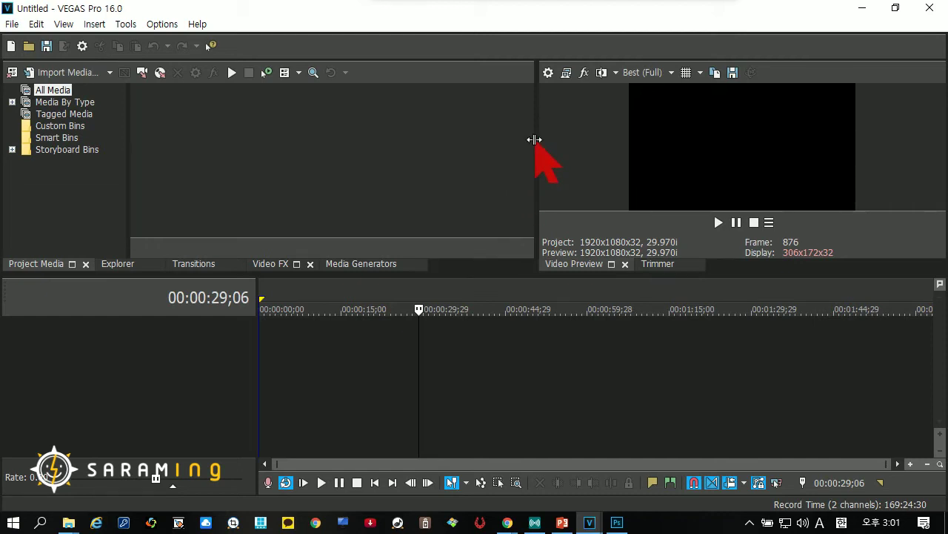
pyautogui.moveTo(534, 139); pyautogui.dragTo(505, 152)
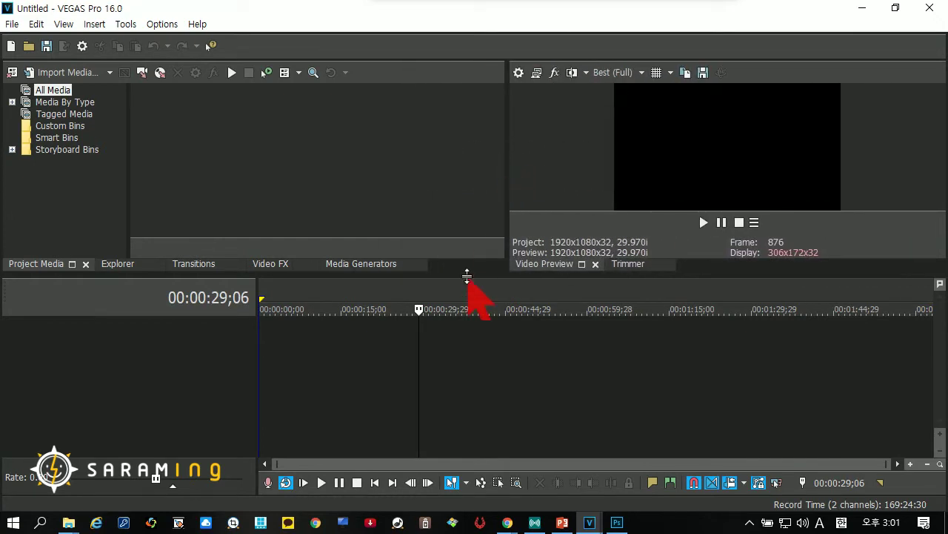
pyautogui.moveTo(469, 284)
pyautogui.mouseDown()
pyautogui.moveTo(470, 360)
pyautogui.moveTo(474, 249)
pyautogui.moveTo(475, 345)
pyautogui.moveTo(473, 259)
pyautogui.moveTo(474, 280)
pyautogui.mouseUp()
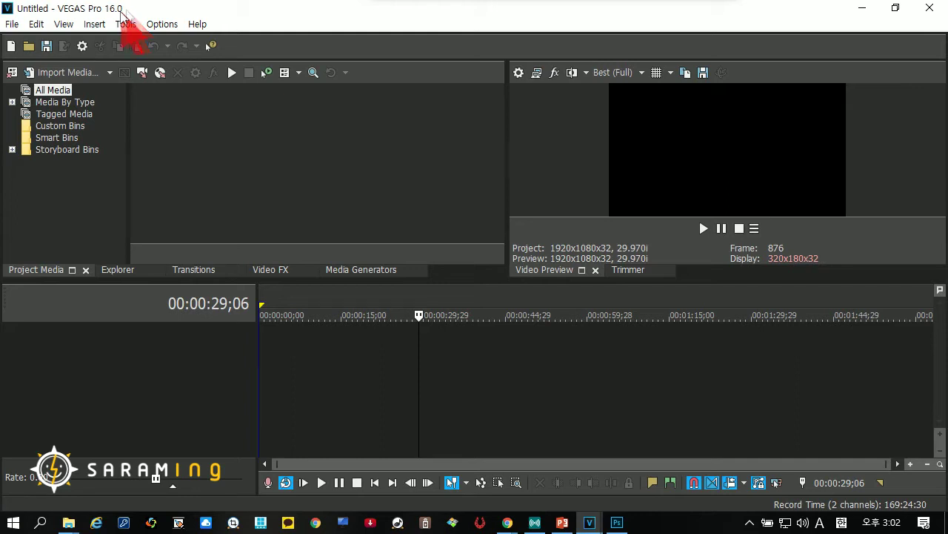
# Examine the commands offered for File, Edit, View, Insert and Options without running any.
pyautogui.click(12, 23)
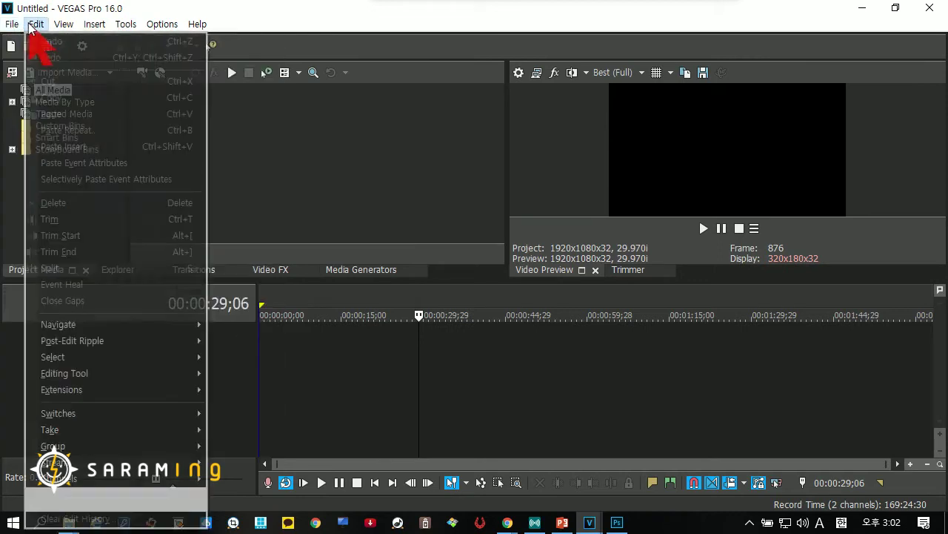
pyautogui.click(36, 24)
pyautogui.click(64, 23)
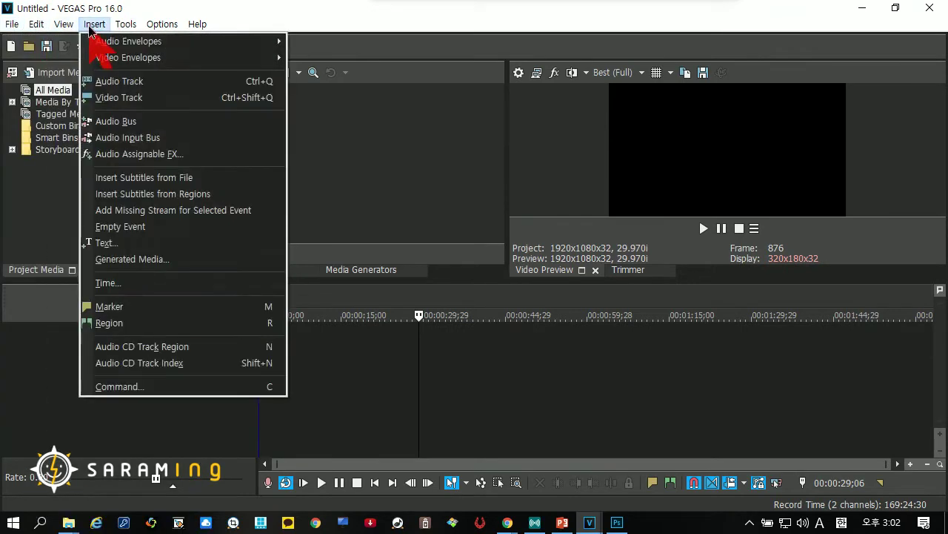
pyautogui.click(94, 24)
pyautogui.click(162, 23)
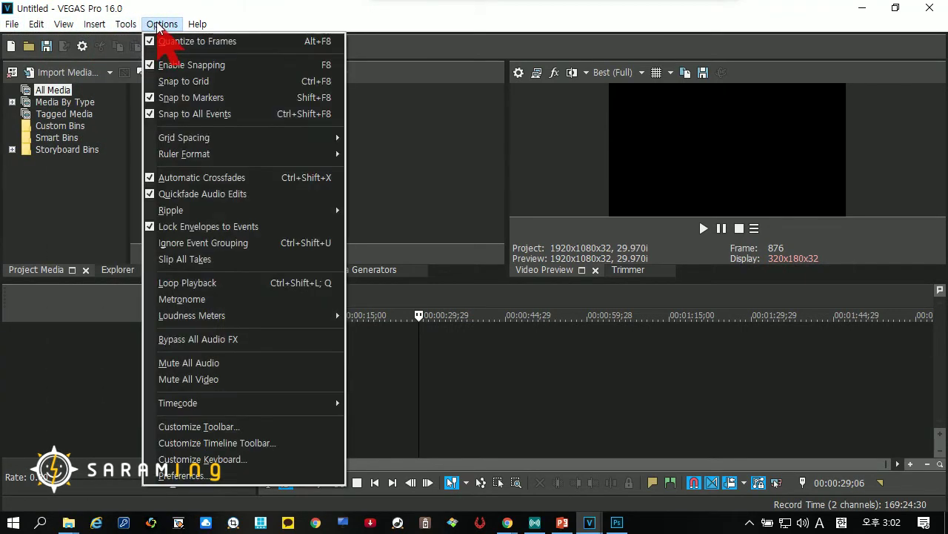
pyautogui.click(53, 200)
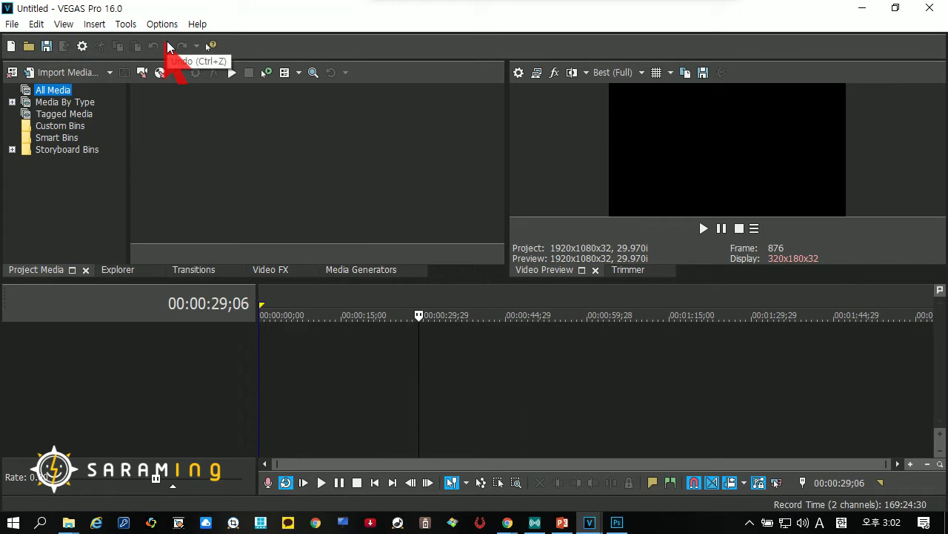
pyautogui.click(12, 25)
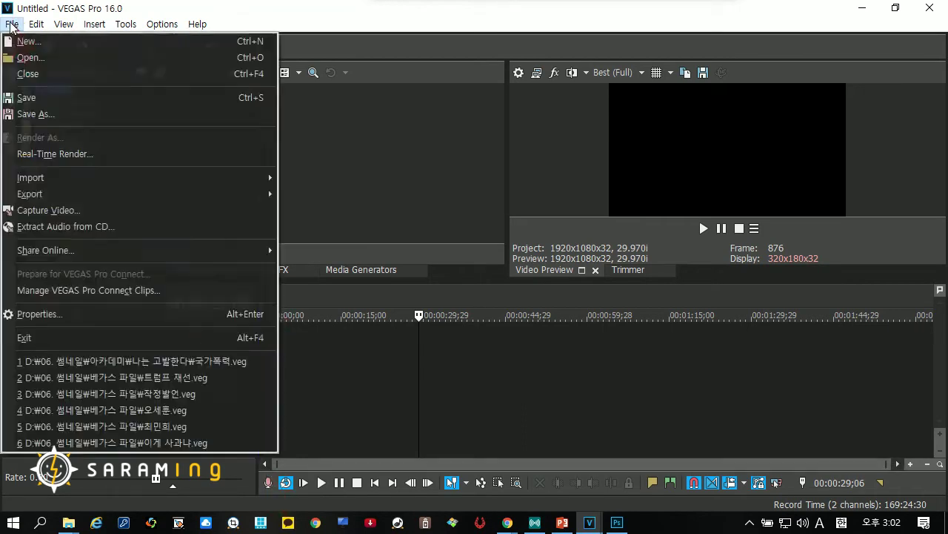
pyautogui.click(35, 25)
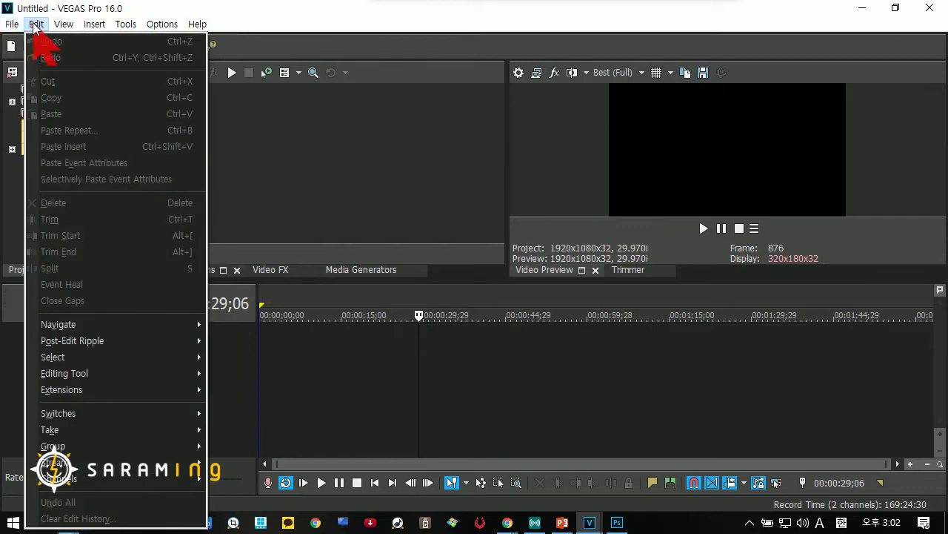
pyautogui.click(186, 95)
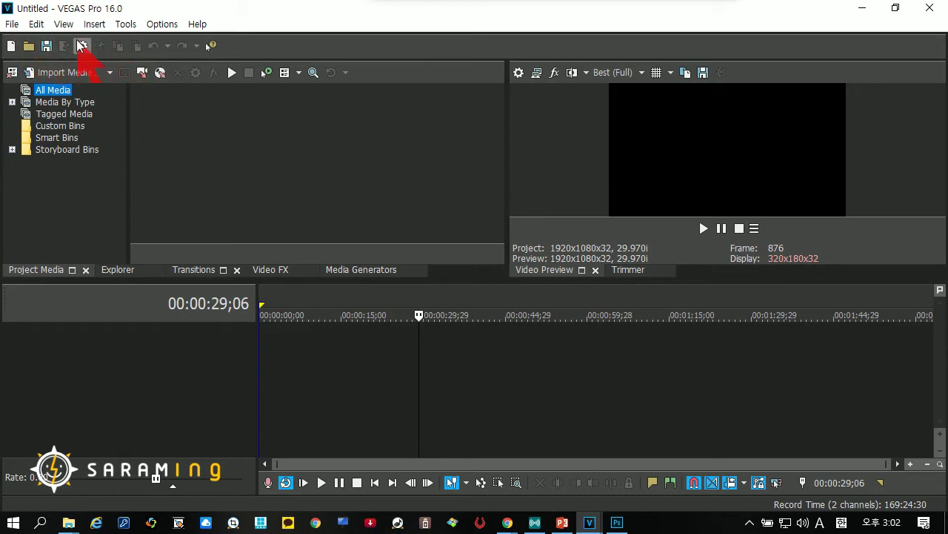
# Examine the contents of the Project Media, Explorer, Transitions, Video FX and Media Generators windows.
pyautogui.click(64, 271)
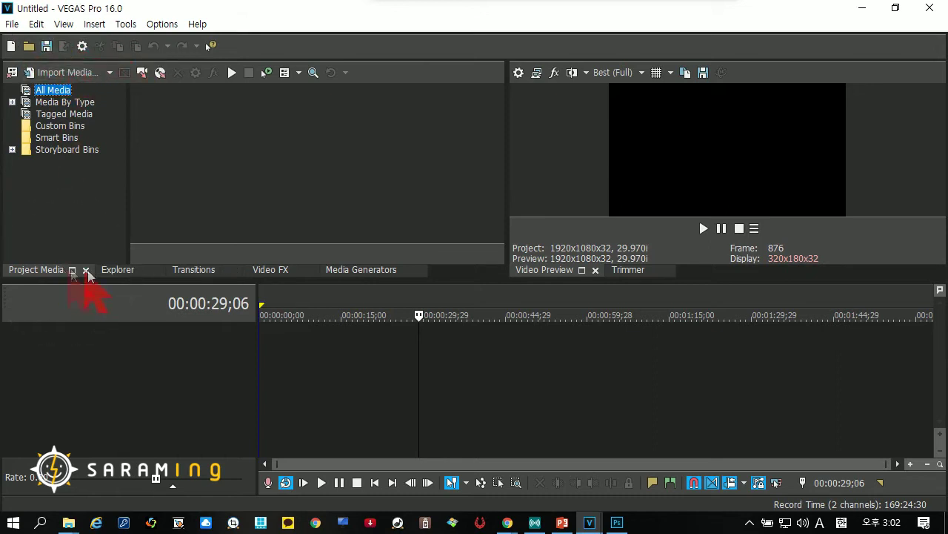
pyautogui.click(42, 271)
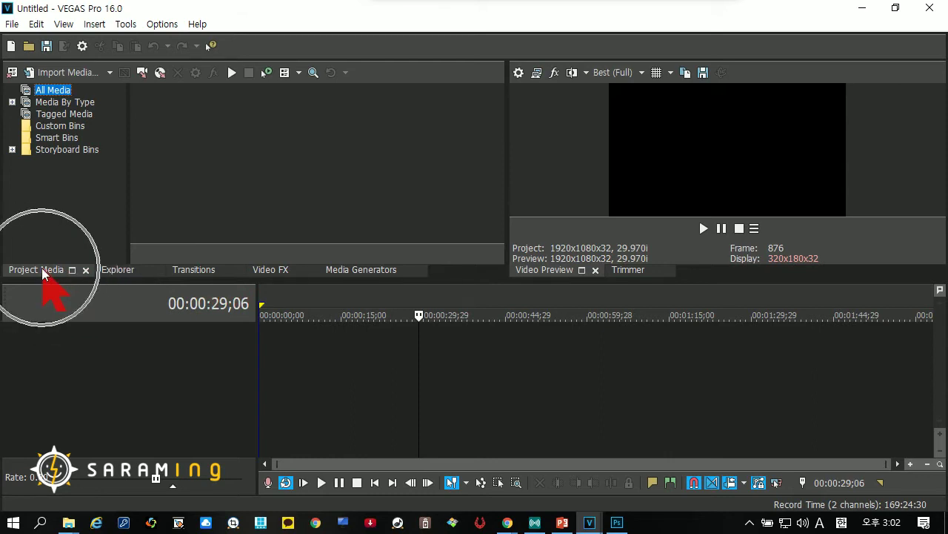
pyautogui.click(118, 271)
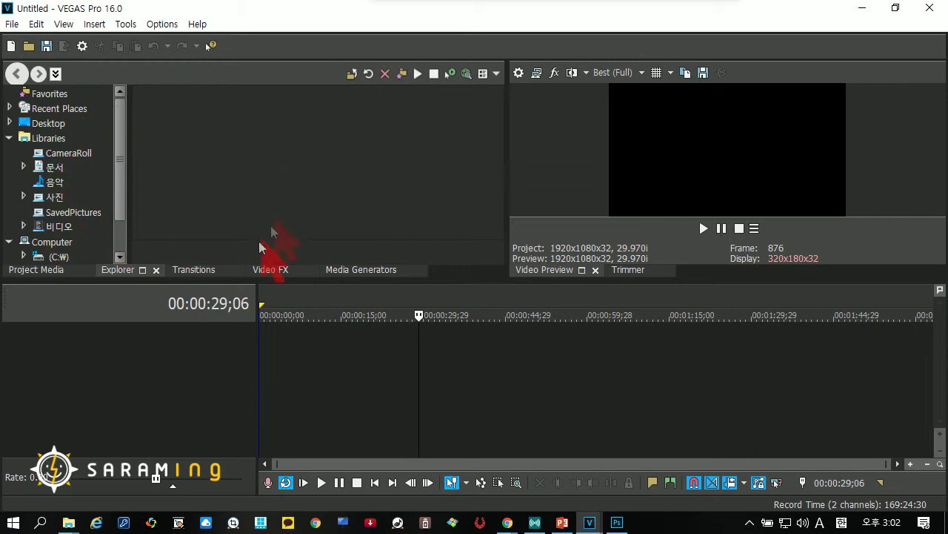
pyautogui.click(198, 272)
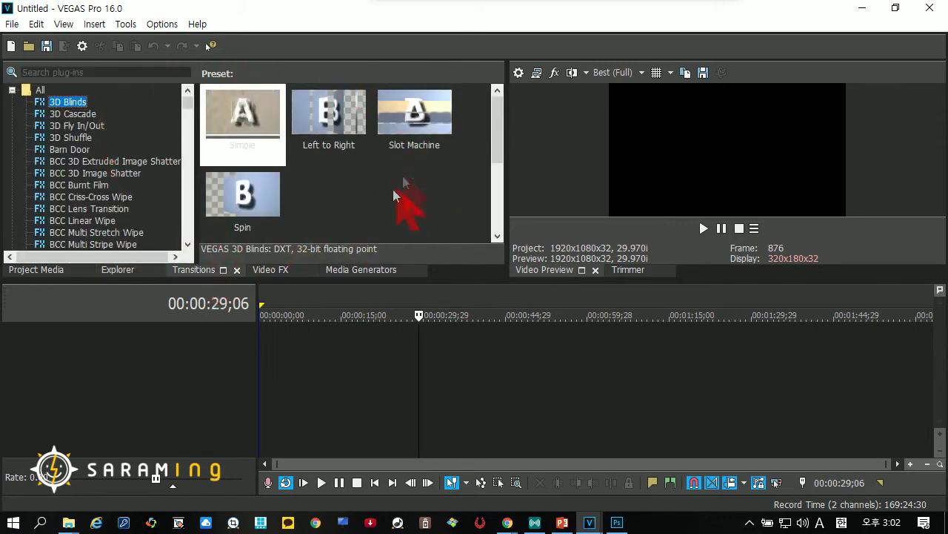
pyautogui.click(279, 271)
pyautogui.click(361, 271)
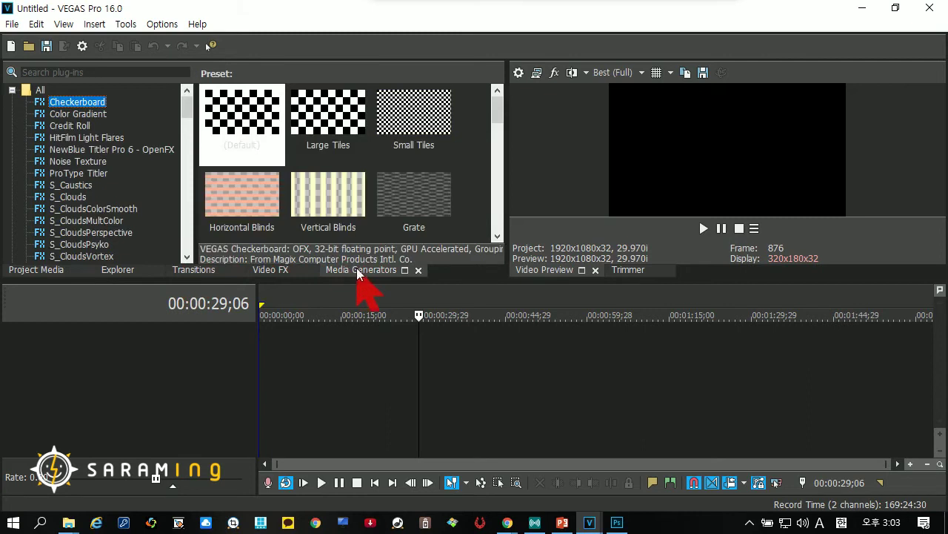
pyautogui.click(273, 271)
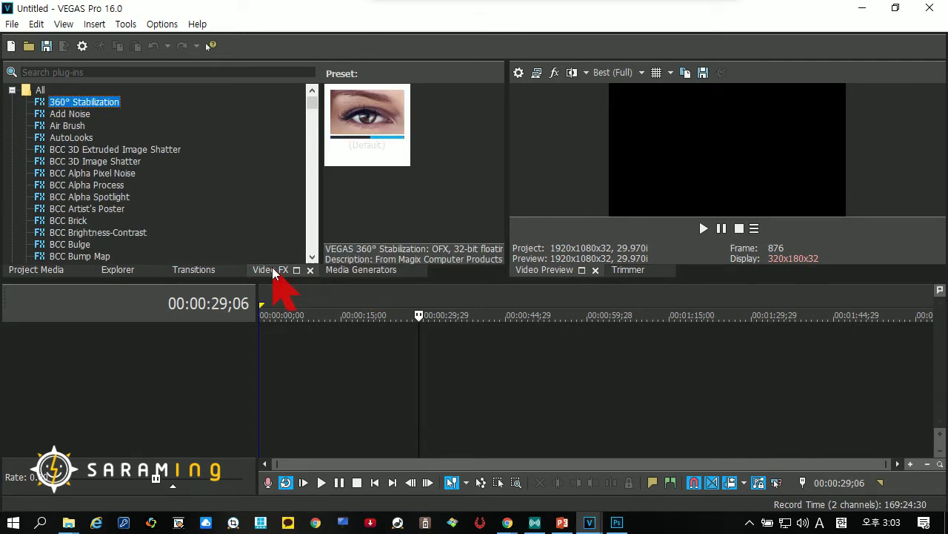
pyautogui.click(190, 270)
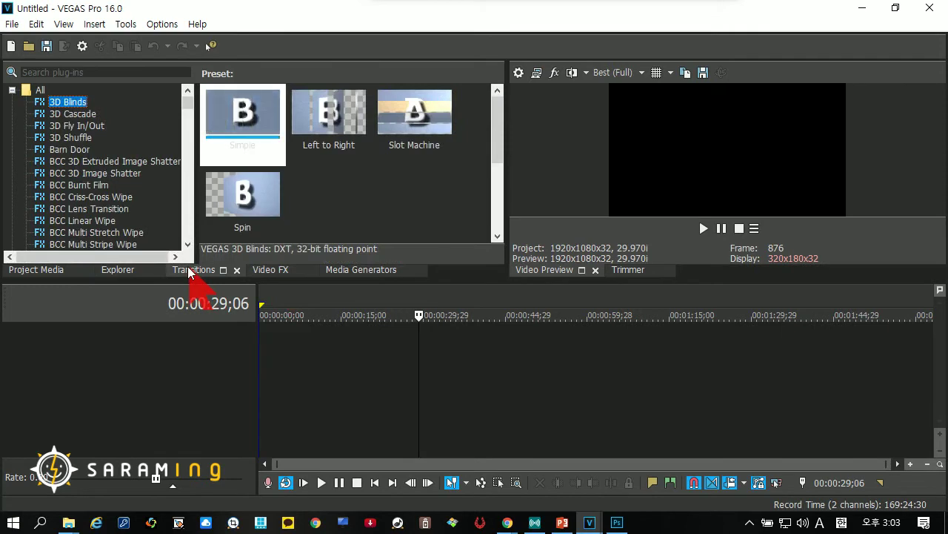
# Examine the Explorer, Project Media and Transitions windows and the formats offered for importing into the project.
pyautogui.click(123, 271)
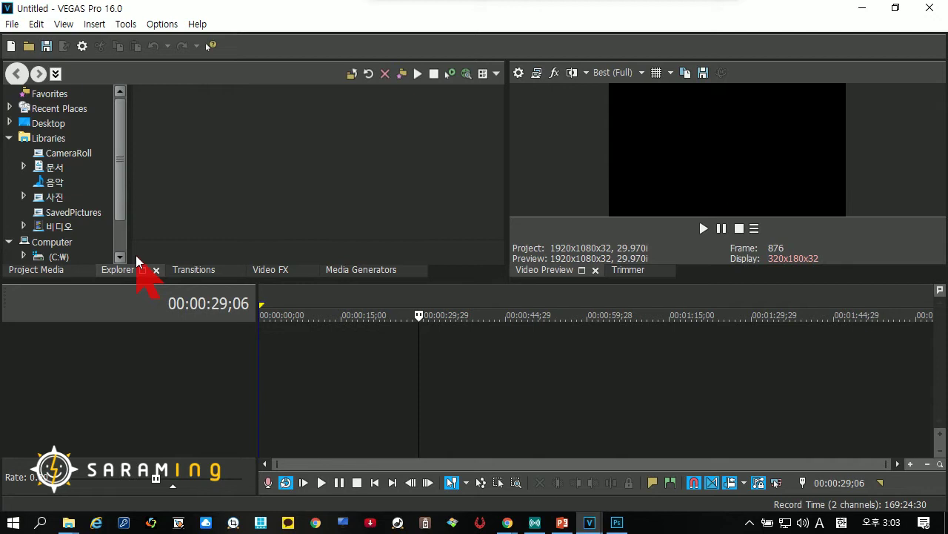
pyautogui.click(37, 273)
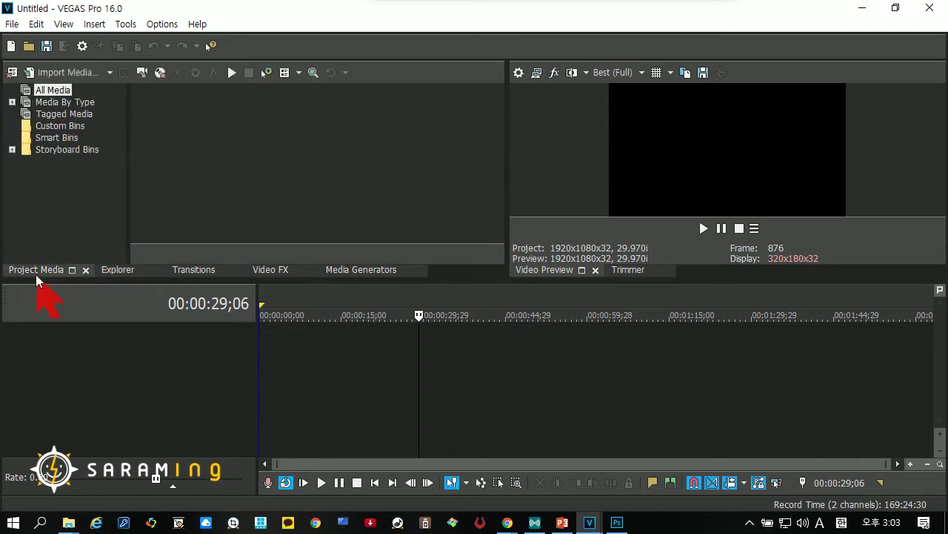
pyautogui.click(42, 277)
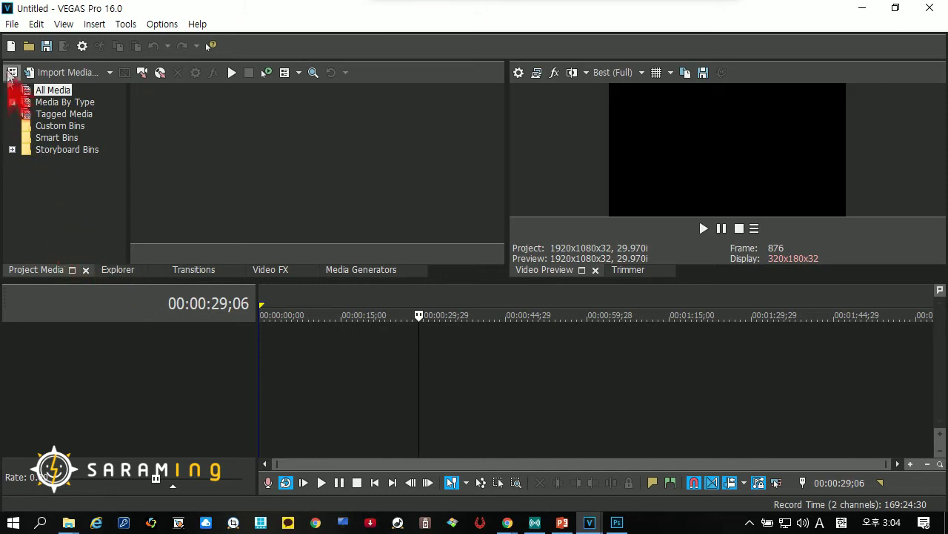
pyautogui.click(11, 24)
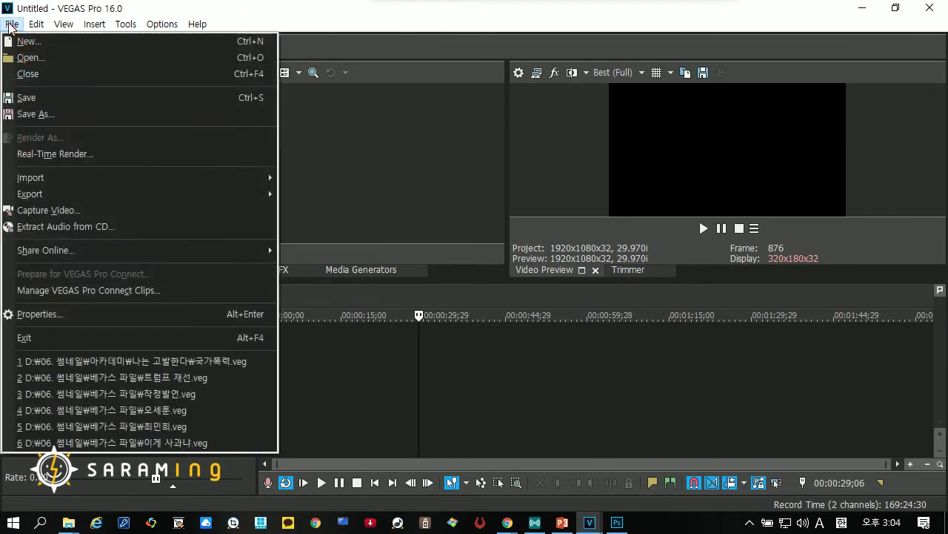
pyautogui.moveTo(57, 180)
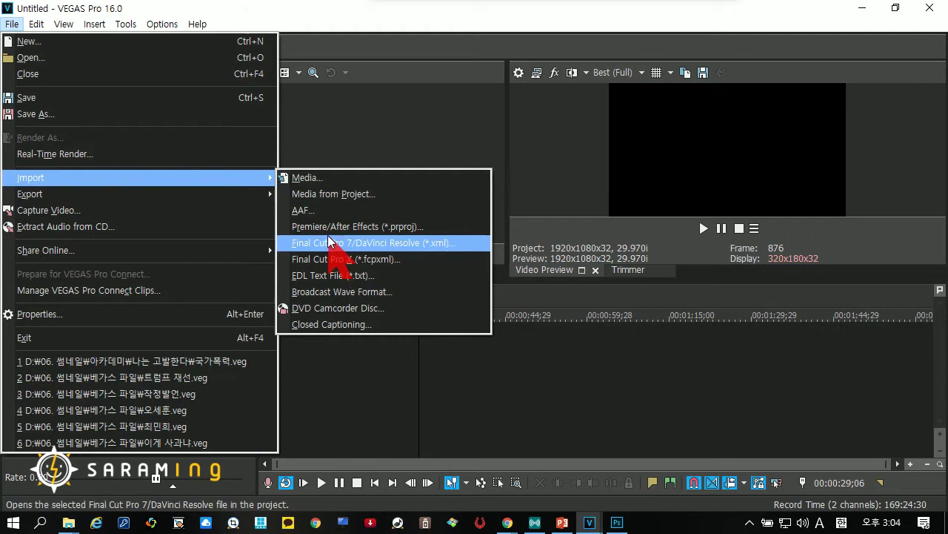
pyautogui.click(323, 12)
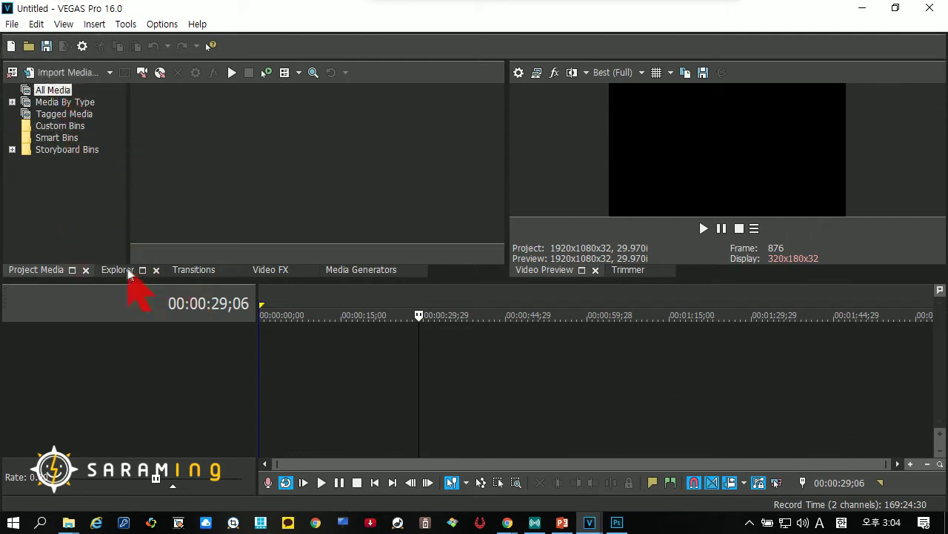
pyautogui.click(122, 269)
pyautogui.click(194, 270)
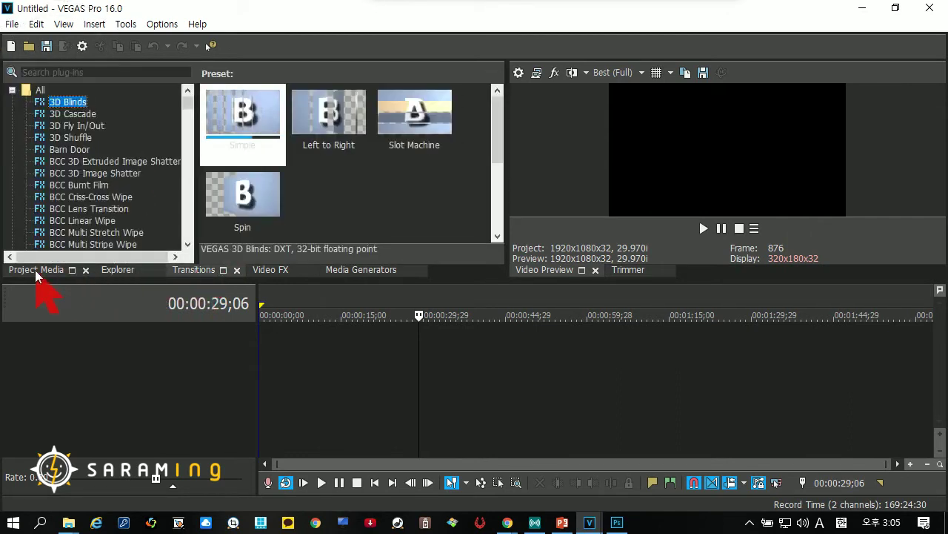
pyautogui.click(39, 271)
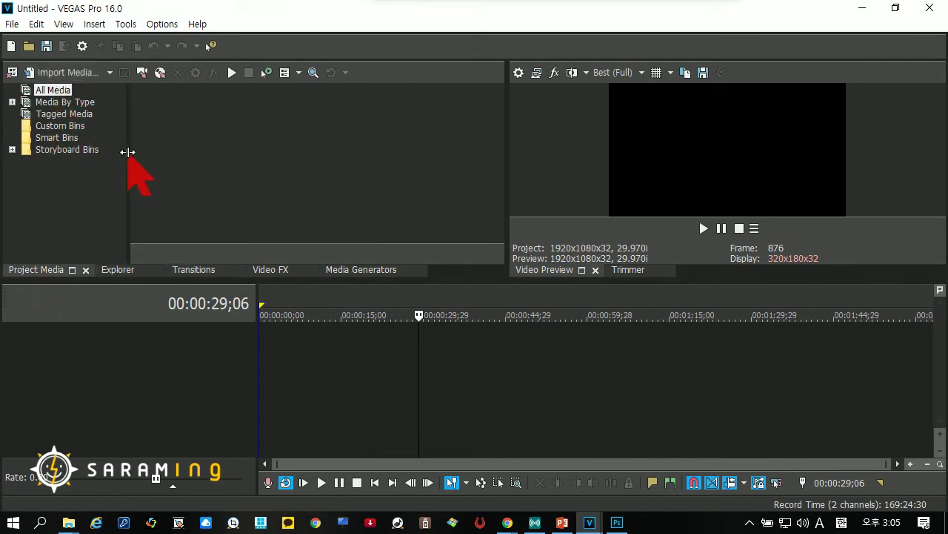
# Widen the Video Preview window and give the bin list in Project Media more width.
pyautogui.moveTo(128, 152); pyautogui.dragTo(125, 184)
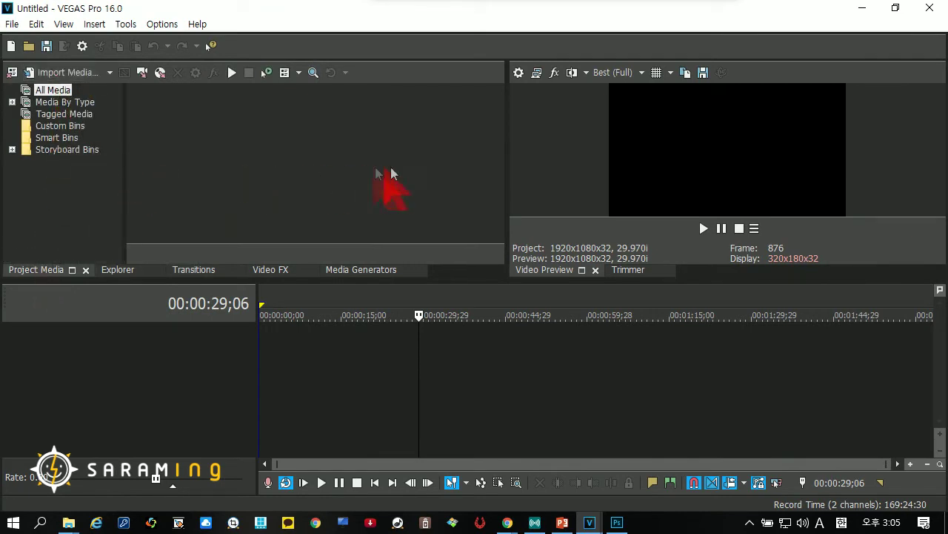
pyautogui.moveTo(507, 157); pyautogui.dragTo(432, 164)
pyautogui.moveTo(123, 178); pyautogui.dragTo(163, 178)
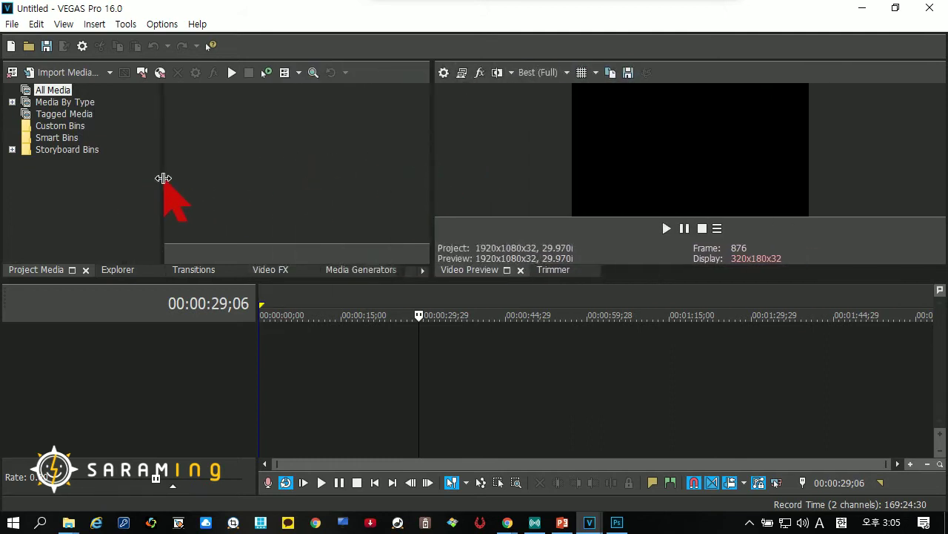
# Start importing media, reduce the import dialog to a smaller window, and show the contents of the MSI01 (D:) drive.
pyautogui.click(71, 74)
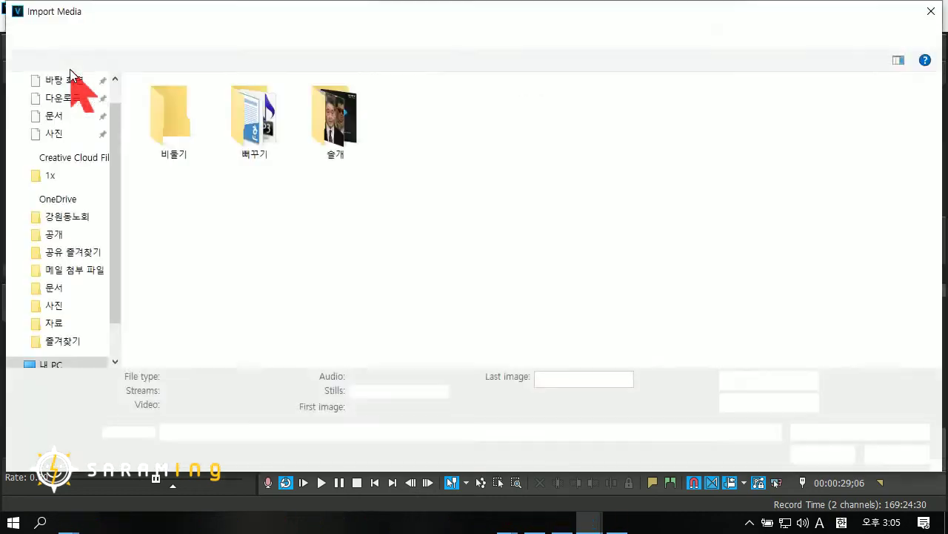
pyautogui.doubleClick(8, 7)
pyautogui.scroll(-2, 382, 318)
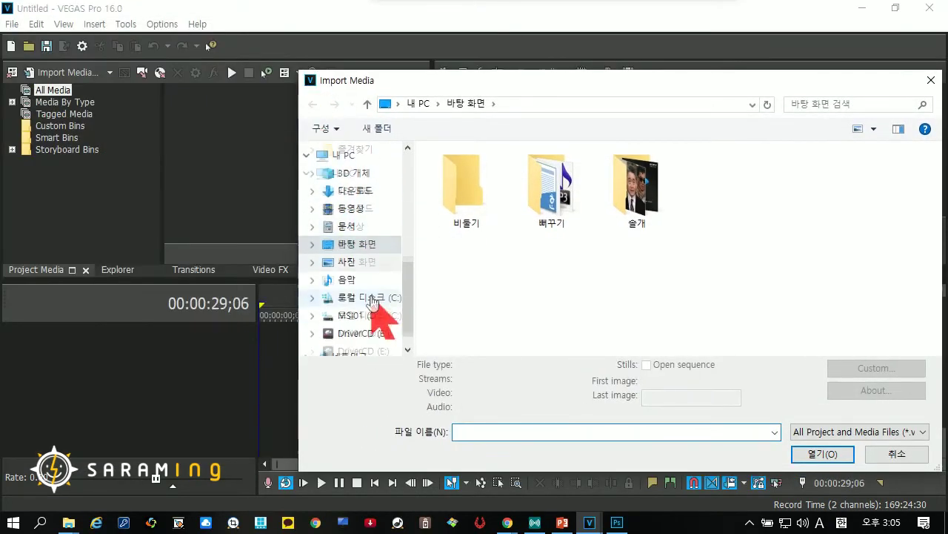
pyautogui.click(360, 314)
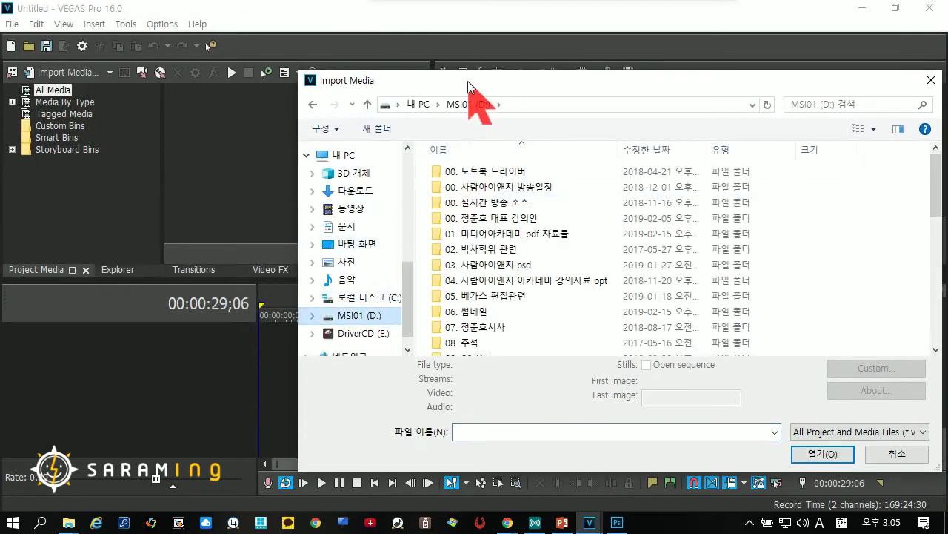
pyautogui.moveTo(476, 83); pyautogui.dragTo(391, 56)
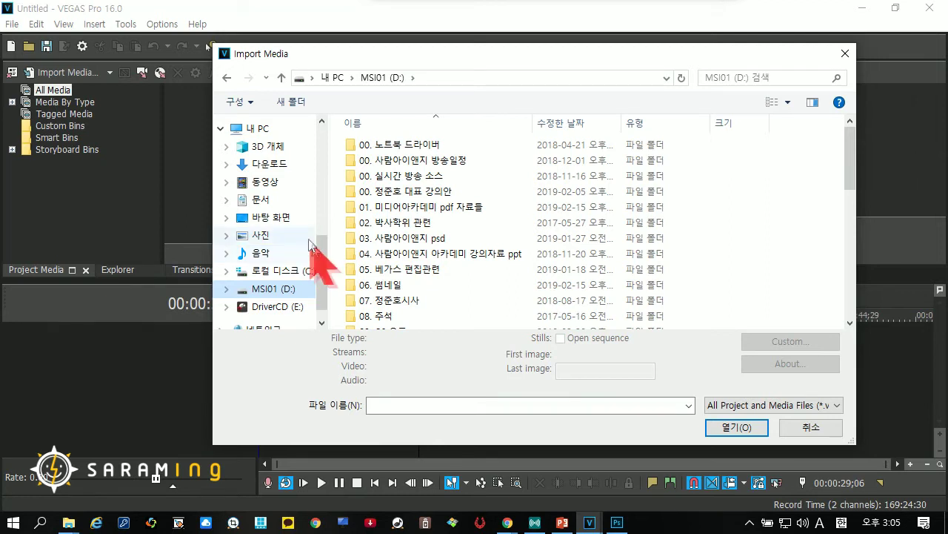
# Browse through 01. 미디어아카데미 pdf 자료들, 시미4 and 자료 to the 동영상 folder, looking into 무료폰트 on the way.
pyautogui.doubleClick(431, 209)
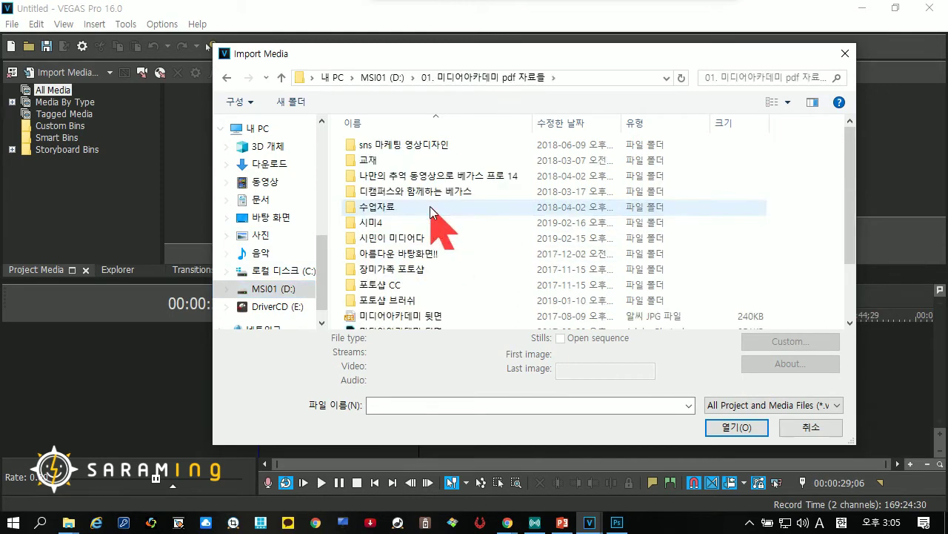
pyautogui.click(388, 223)
pyautogui.doubleClick(389, 224)
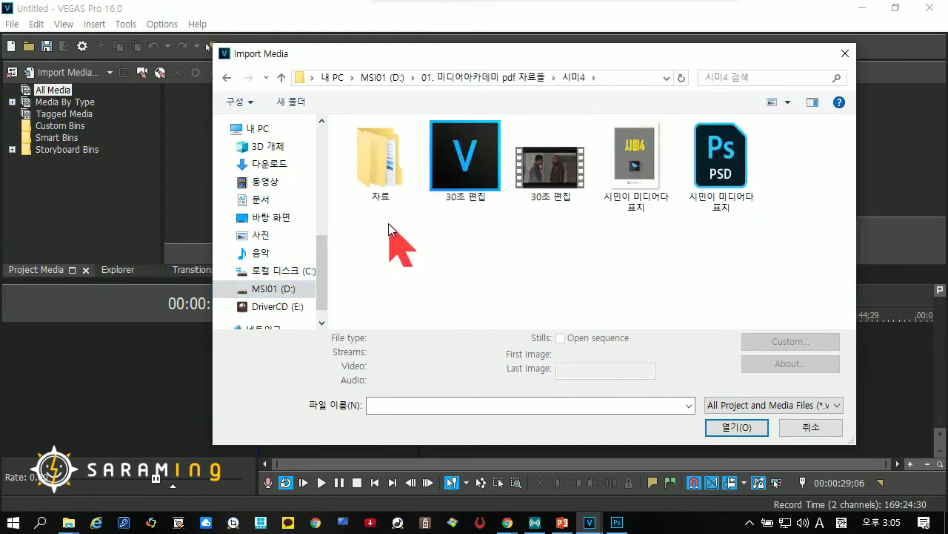
pyautogui.doubleClick(379, 186)
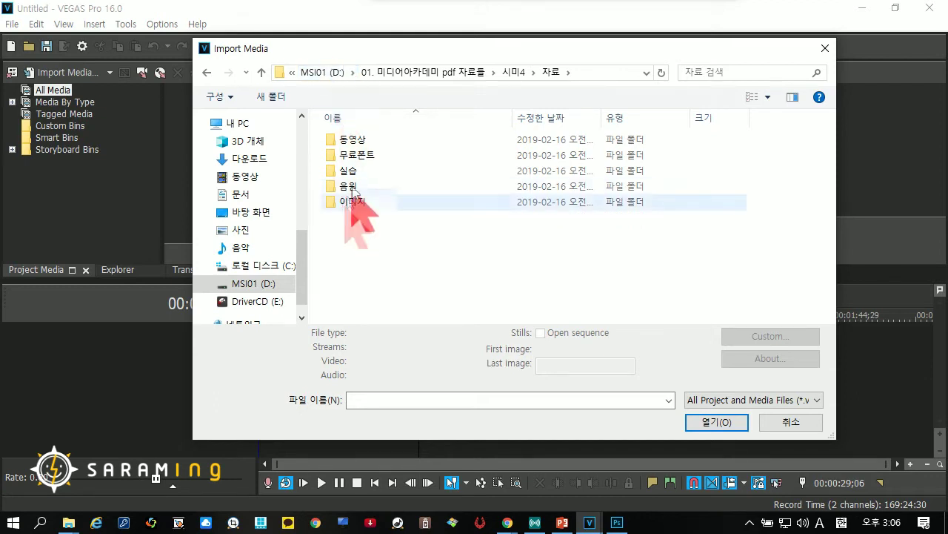
pyautogui.doubleClick(356, 155)
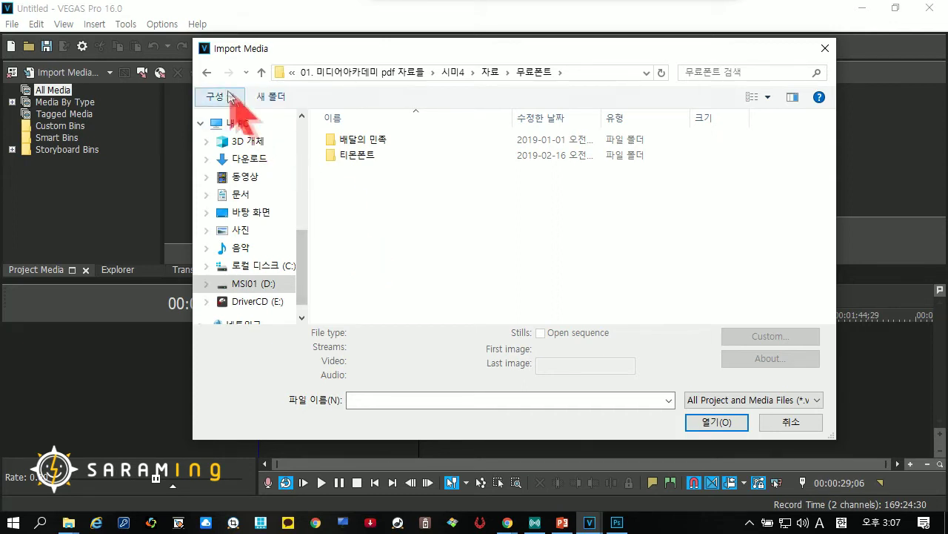
pyautogui.click(200, 72)
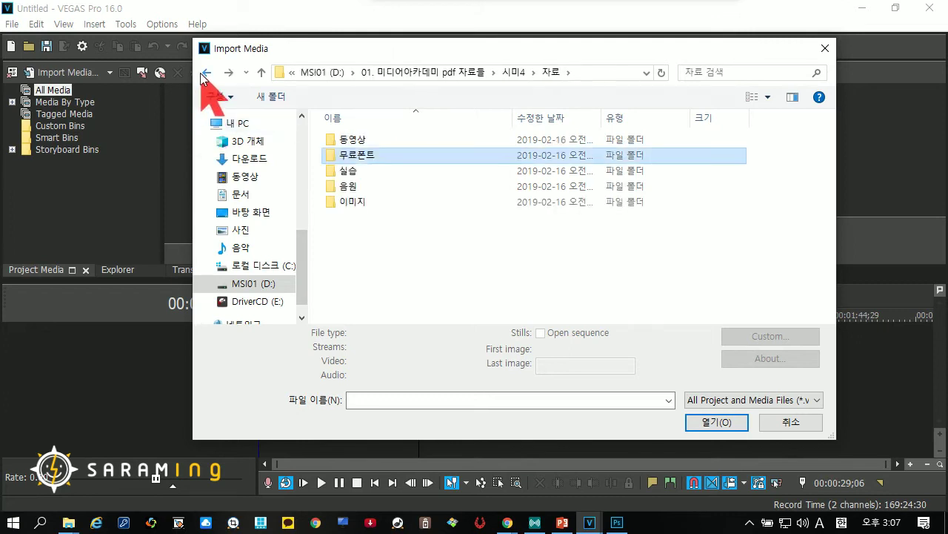
pyautogui.doubleClick(358, 140)
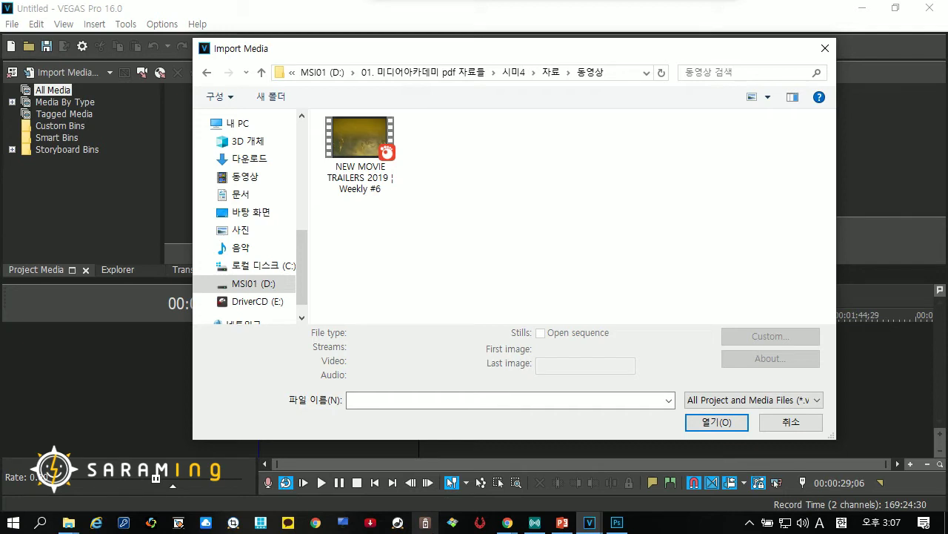
# Import the video NEW MOVIE TRAILERS 2019 ¦ Weekly #6 into the project and widen the Project Media window.
pyautogui.rightClick(400, 316)
pyautogui.click(363, 181)
pyautogui.click(367, 175)
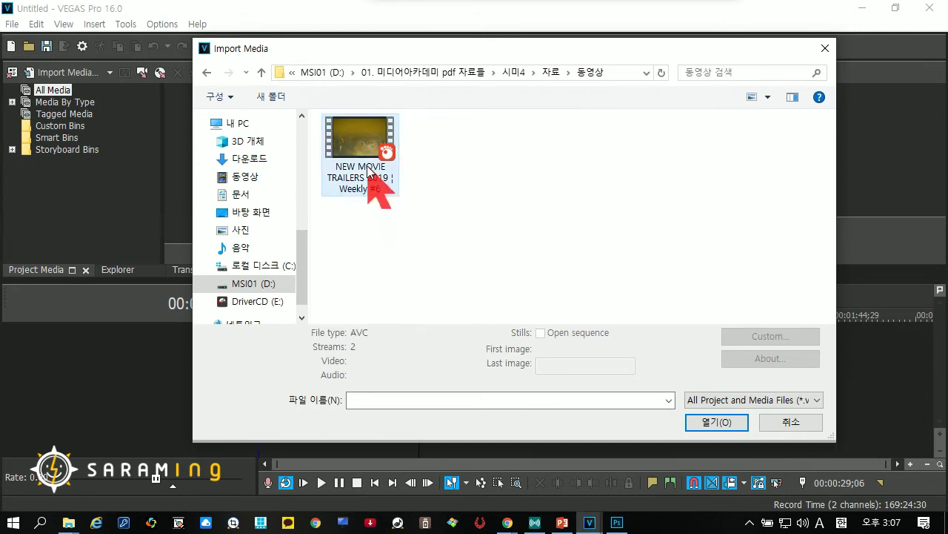
pyautogui.doubleClick(368, 168)
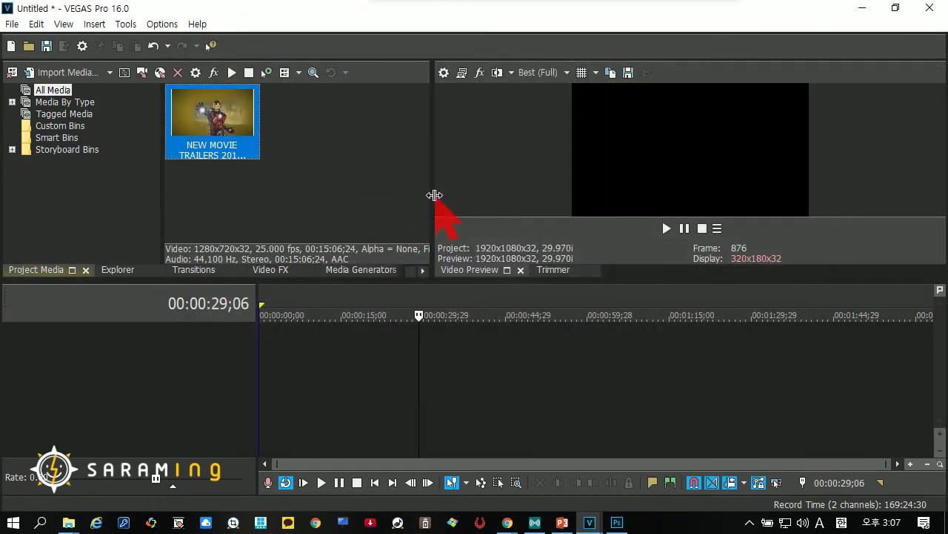
pyautogui.moveTo(434, 194); pyautogui.dragTo(569, 197)
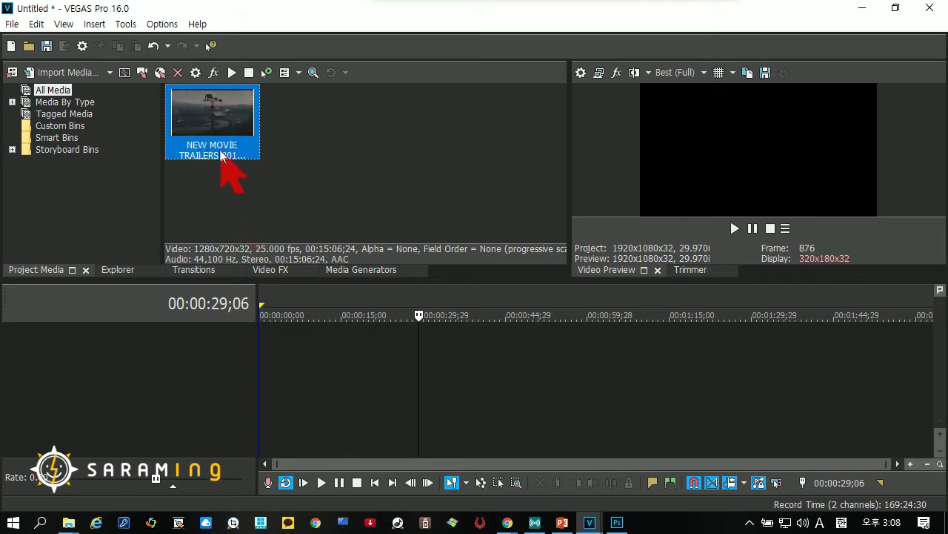
# Add the trailer clip to the timeline with the project matched to its 1280x720x32, 25.000p format, and delete its video and audio tracks.
pyautogui.moveTo(220, 156); pyautogui.dragTo(281, 363)
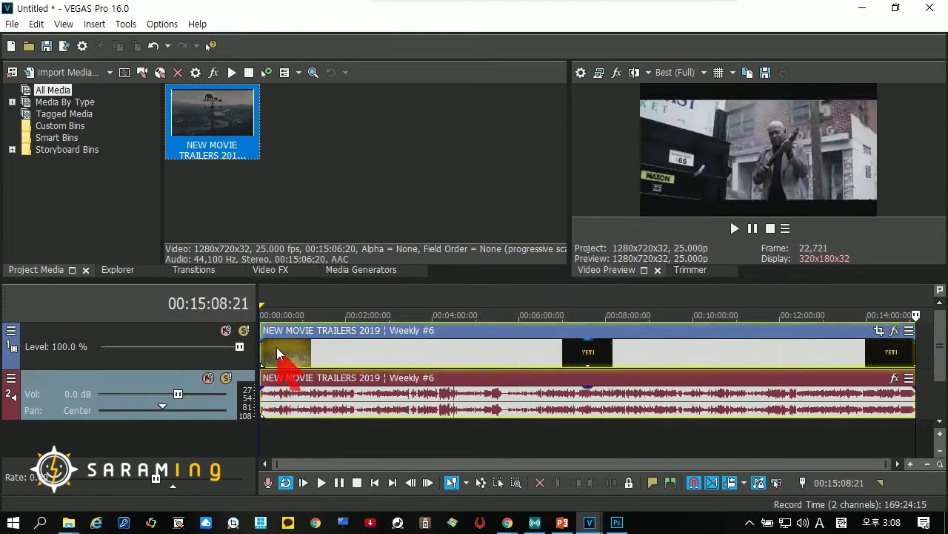
pyautogui.click(197, 341)
pyautogui.press('Delete')
pyautogui.click(195, 343)
pyautogui.press('Delete')
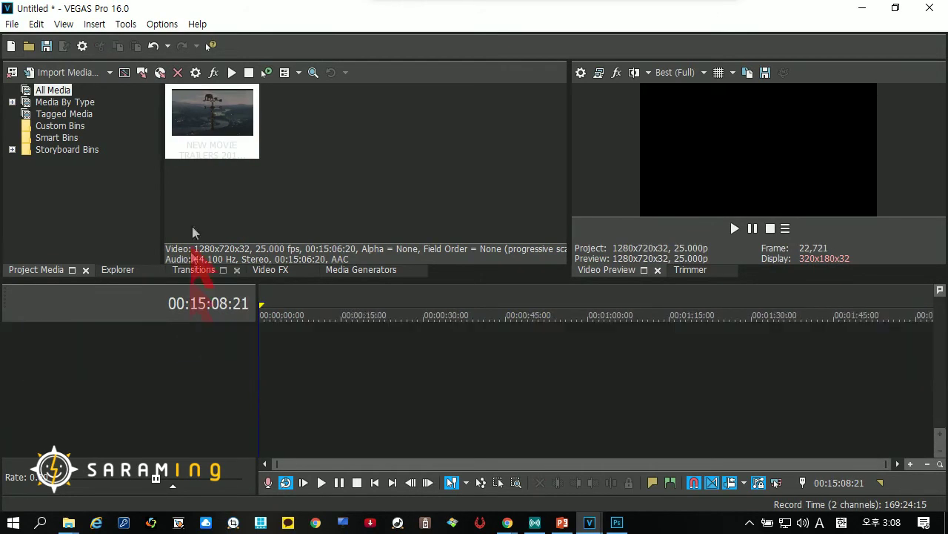
# Place only the marked range of the trailer clip at the start of the timeline, and delete both resulting tracks again.
pyautogui.click(211, 128)
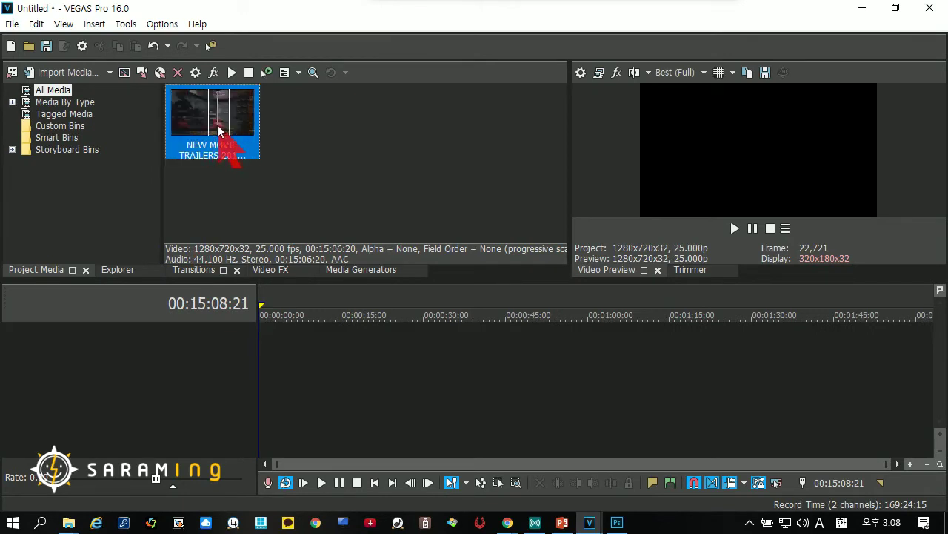
pyautogui.moveTo(219, 131); pyautogui.dragTo(272, 385)
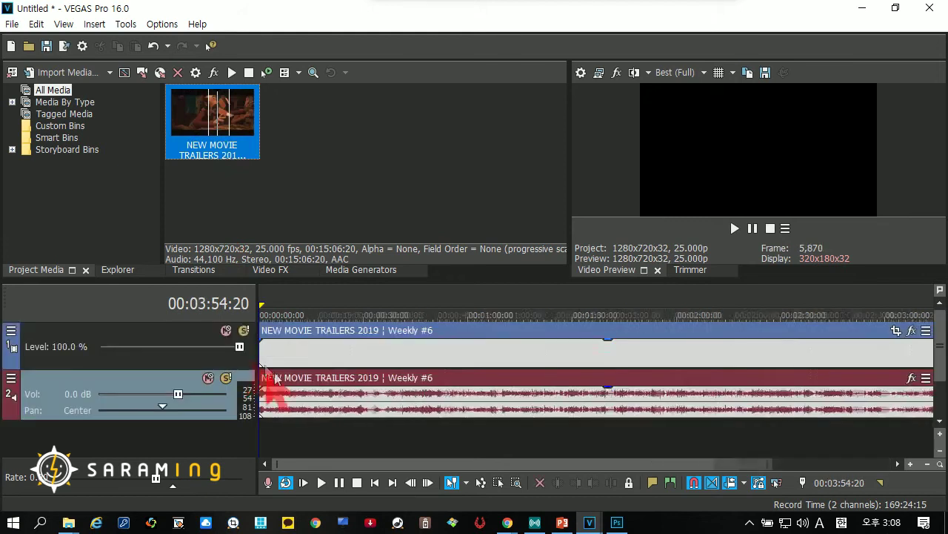
pyautogui.click(159, 346)
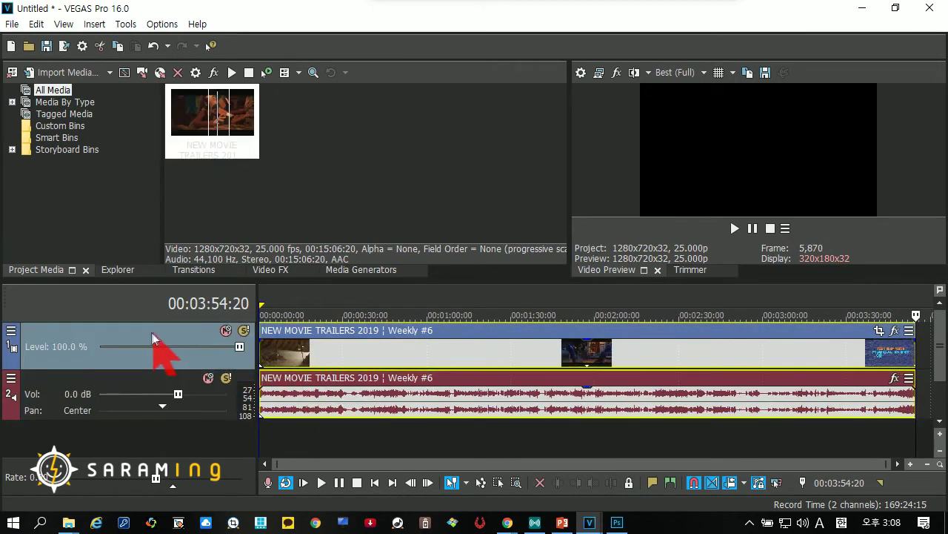
pyautogui.press('Delete')
pyautogui.click(134, 339)
pyautogui.press('Delete')
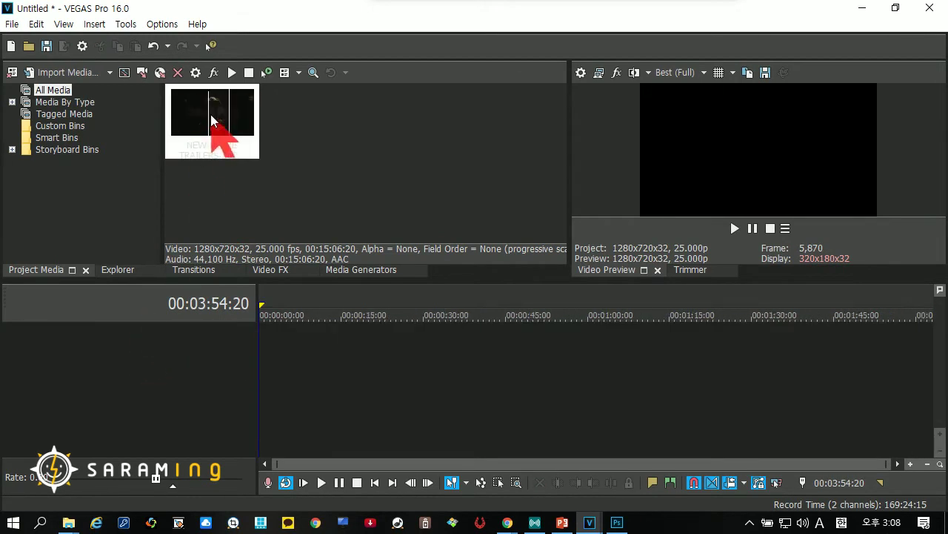
# Extend the marked range on the trailer clip's thumbnail to the whole clip, dismiss the ad pop-up, and keep the clip selected.
pyautogui.click(207, 129)
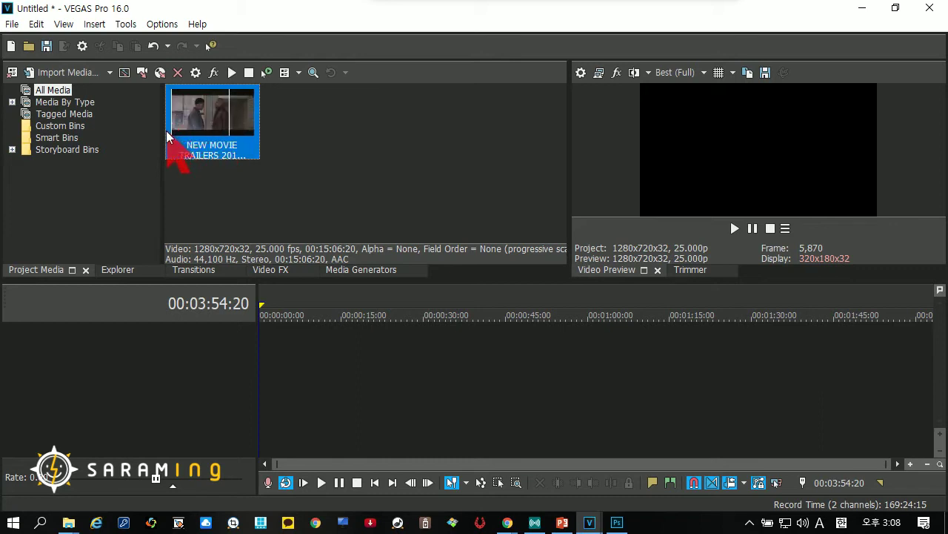
pyautogui.click(168, 147)
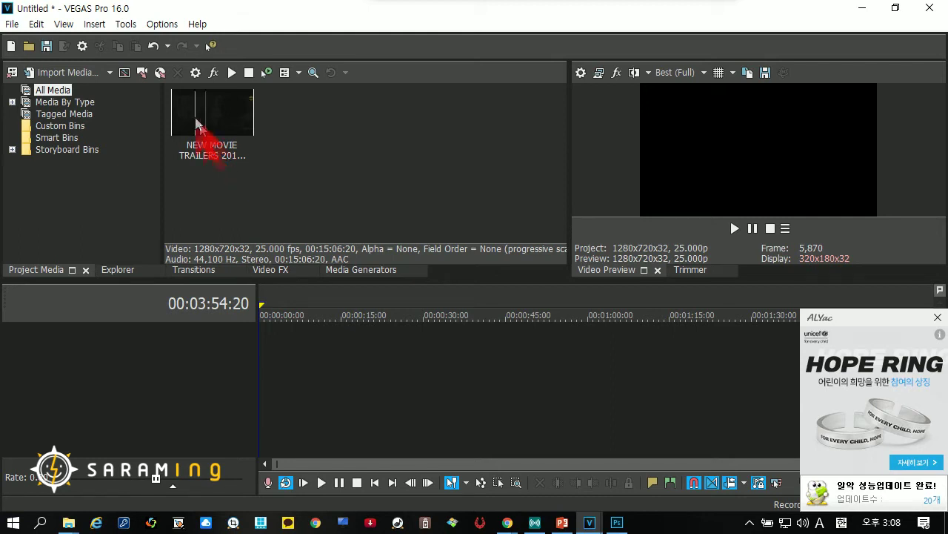
pyautogui.click(211, 151)
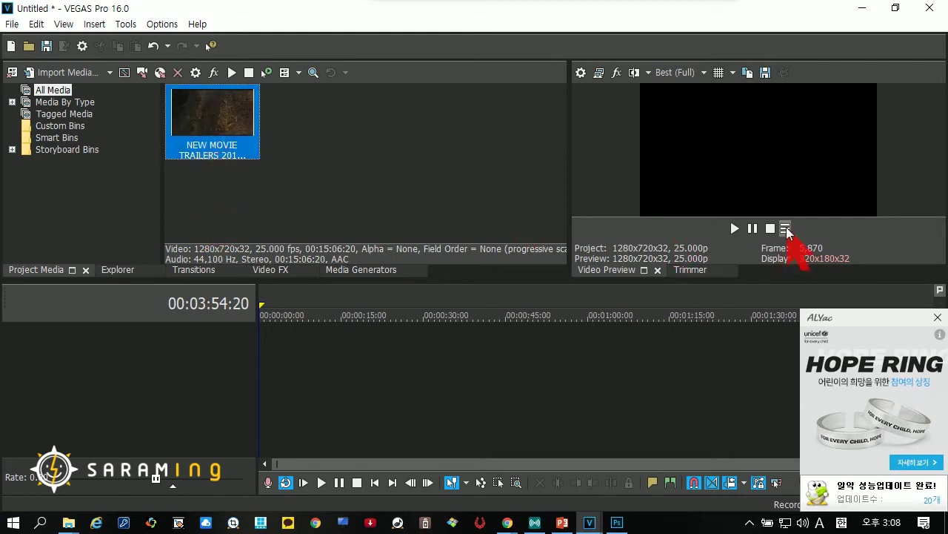
pyautogui.click(937, 318)
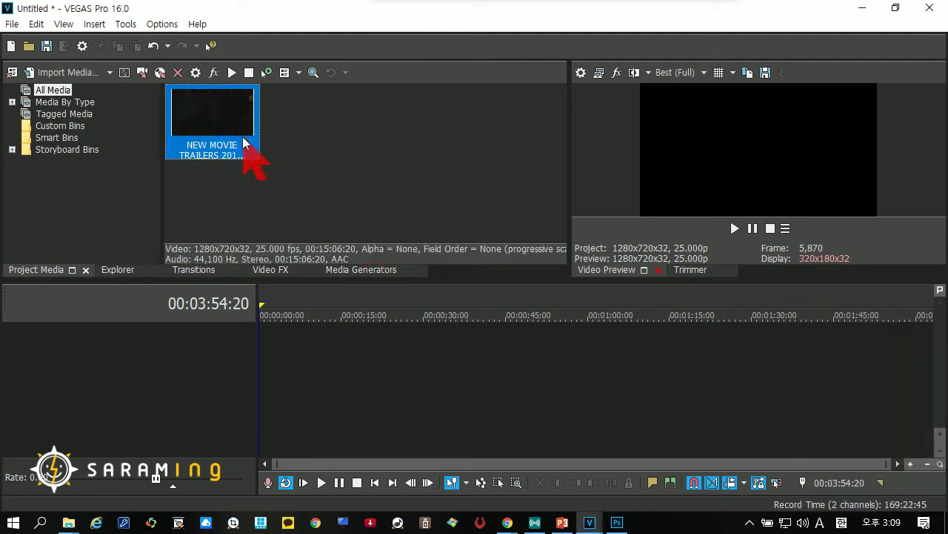
pyautogui.click(206, 156)
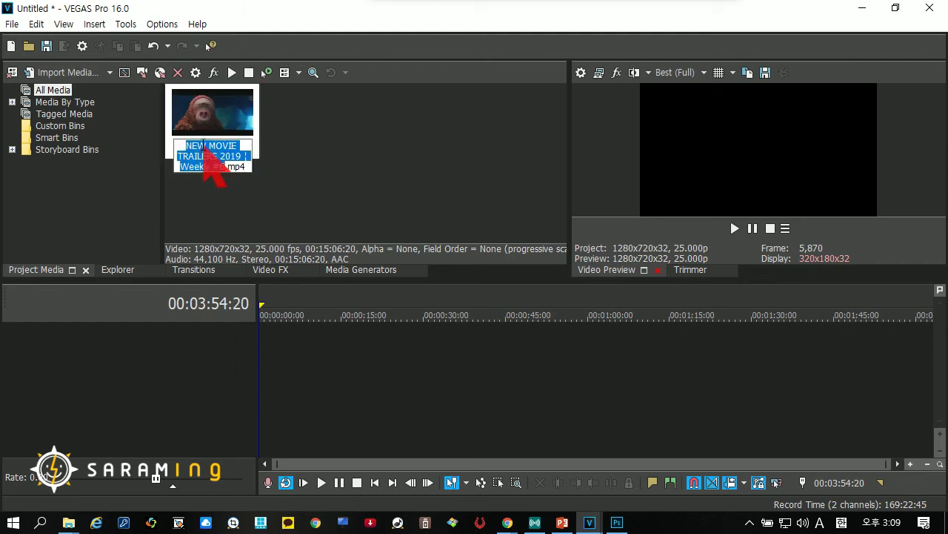
pyautogui.click(216, 127)
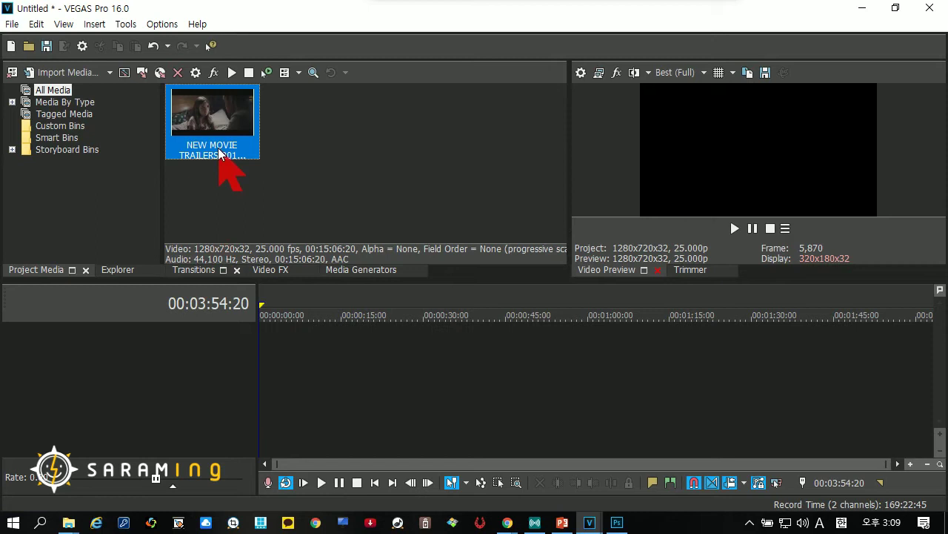
# Place the whole trailer clip at the start of the timeline and preview frames at 00:06:22:09 and 00:08:08:17.
pyautogui.moveTo(218, 148); pyautogui.dragTo(261, 359)
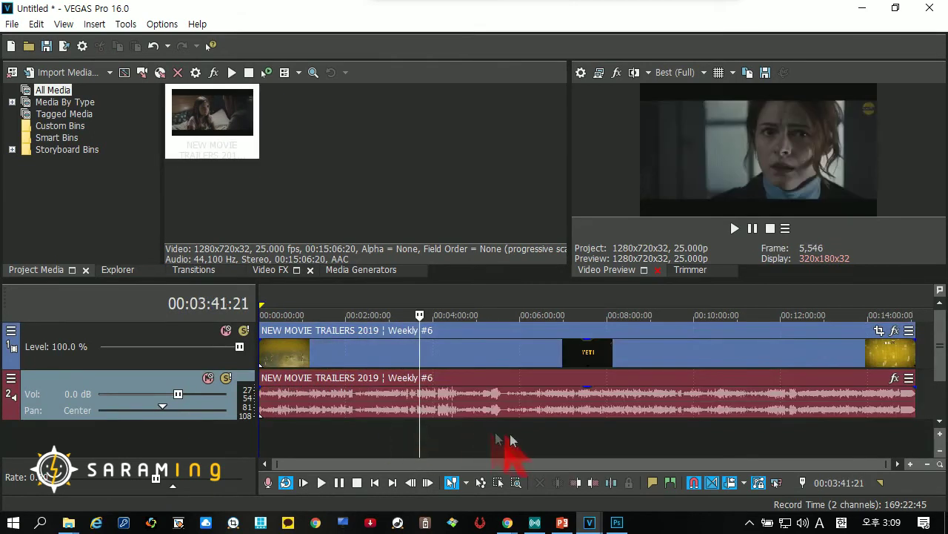
pyautogui.click(537, 439)
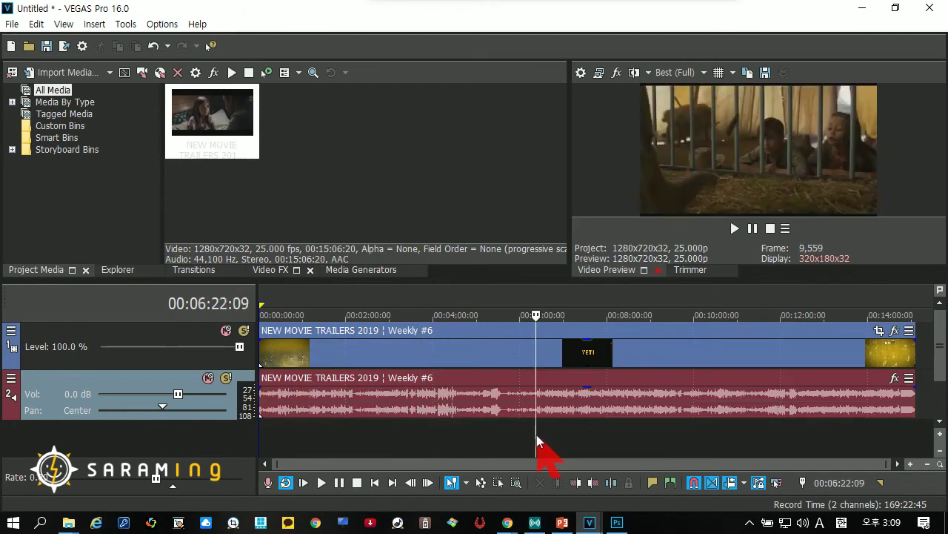
pyautogui.click(613, 437)
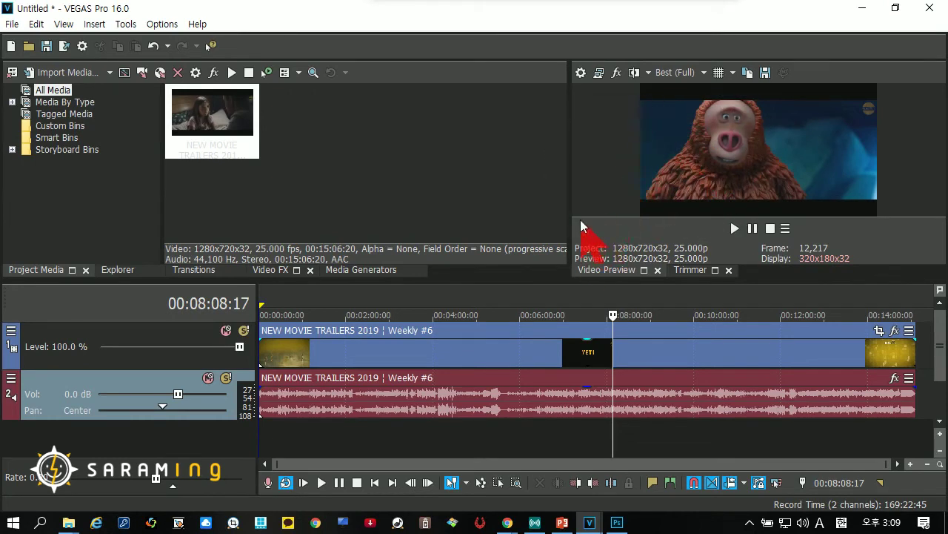
pyautogui.click(576, 278)
pyautogui.click(205, 316)
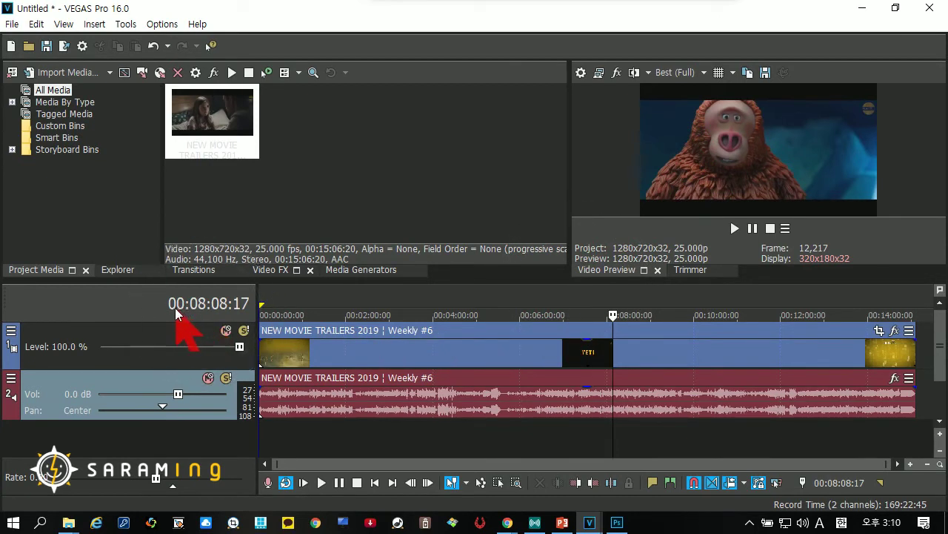
pyautogui.click(175, 308)
pyautogui.click(194, 309)
pyautogui.click(197, 308)
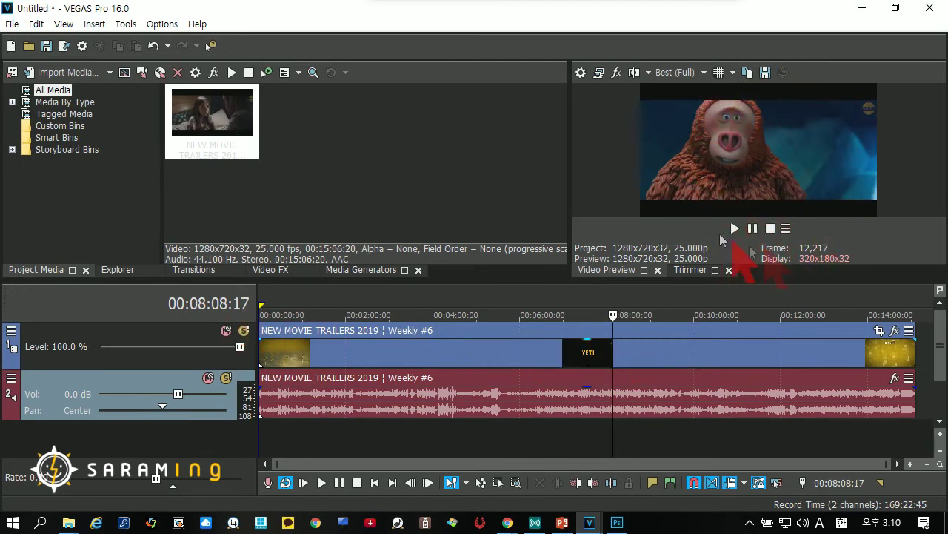
# Move the playhead to 00:04:01:07, and to the end of the trailer clip at 00:15:06:20.
pyautogui.click(387, 297)
pyautogui.click(383, 305)
pyautogui.click(434, 305)
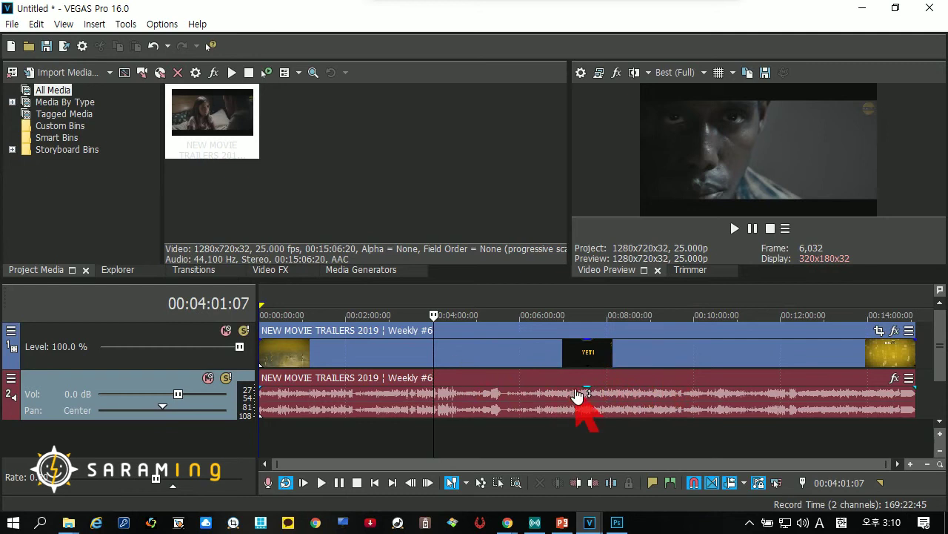
pyautogui.moveTo(576, 395)
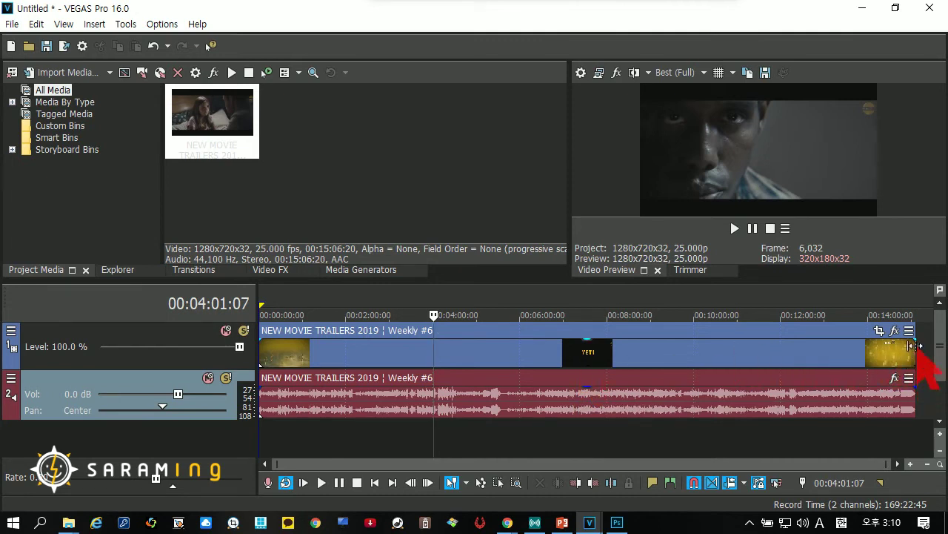
pyautogui.click(917, 300)
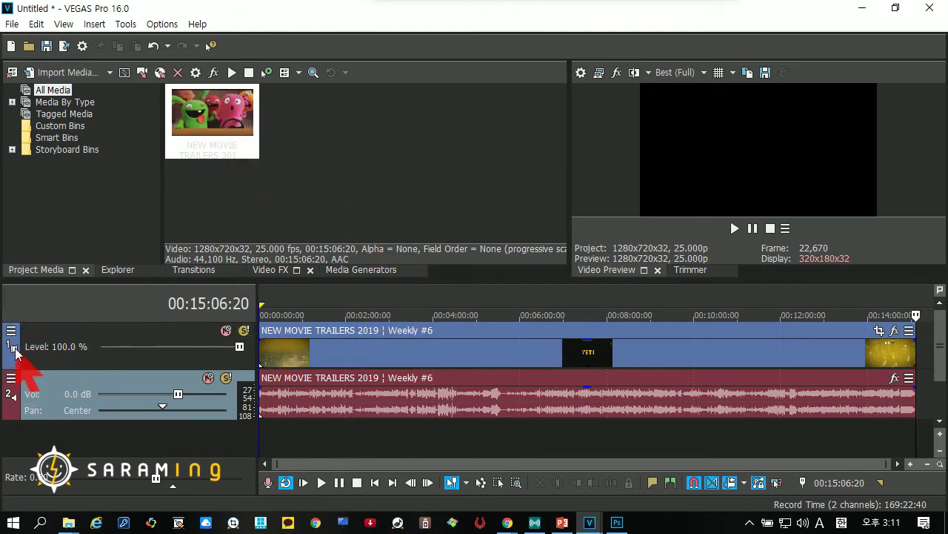
pyautogui.click(36, 381)
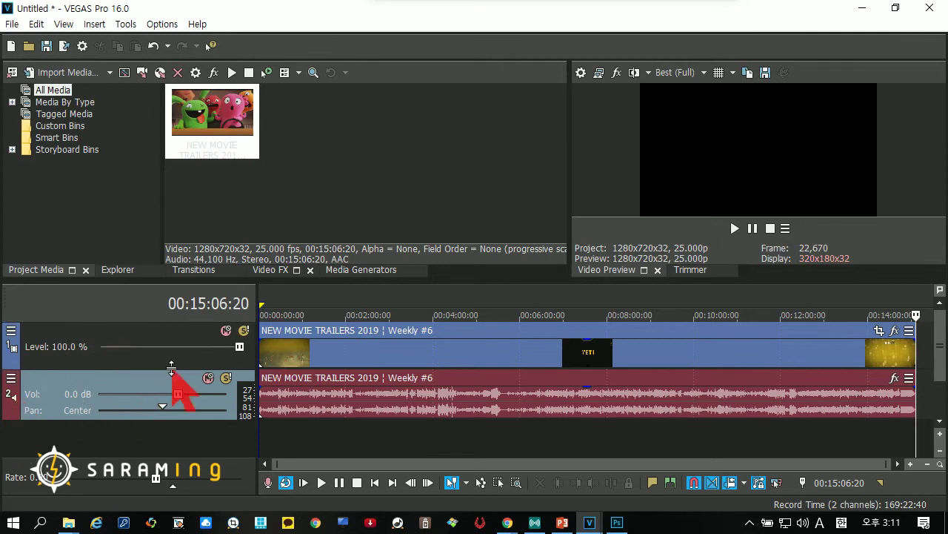
pyautogui.click(66, 339)
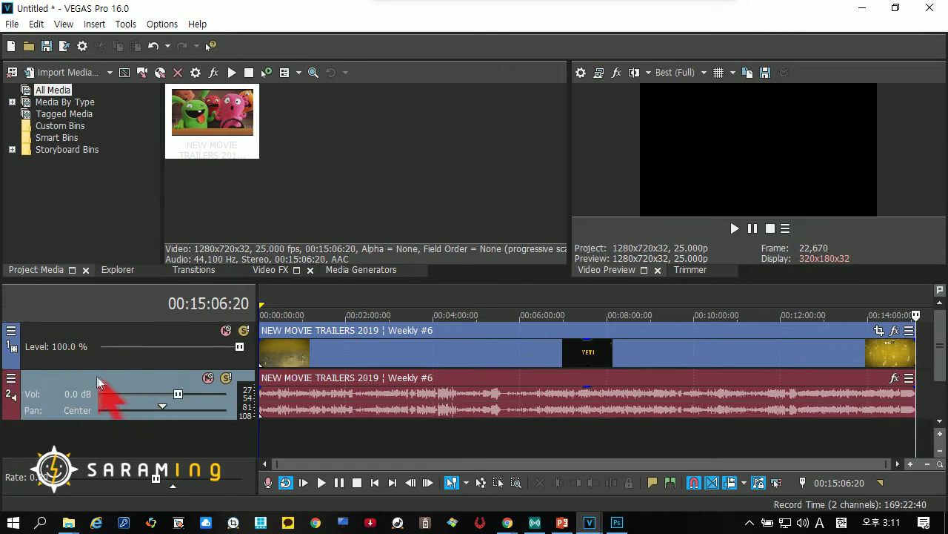
pyautogui.click(38, 353)
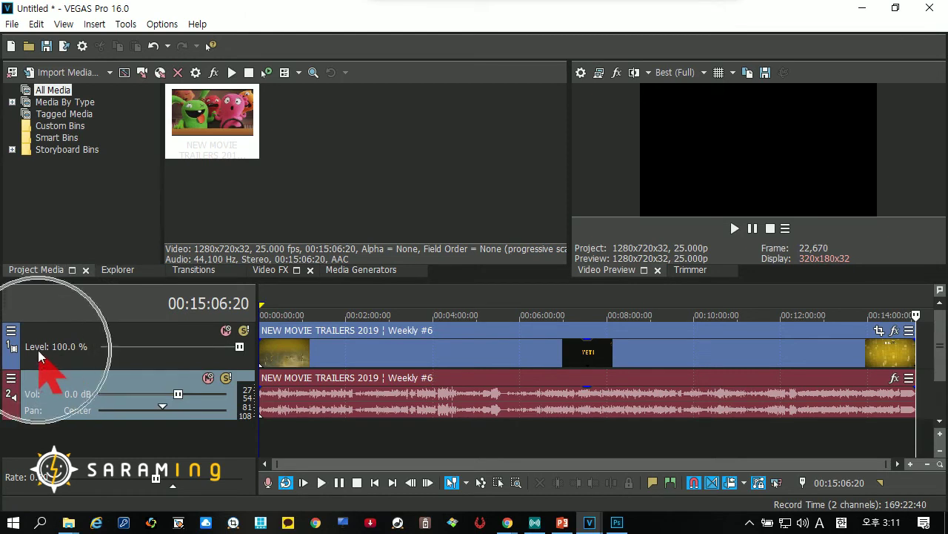
pyautogui.click(40, 351)
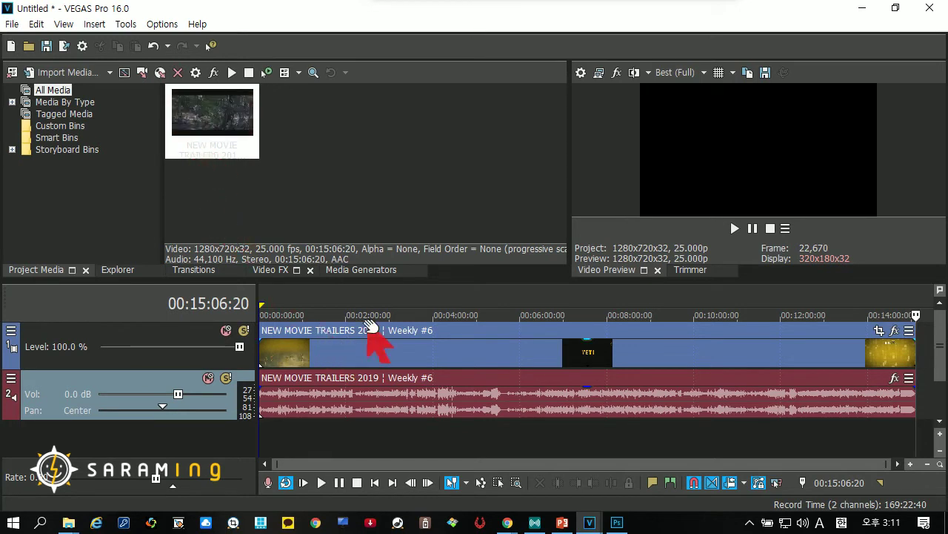
# Select the trailer clip on the timeline and delete its video and audio events, keeping both empty tracks.
pyautogui.click(337, 358)
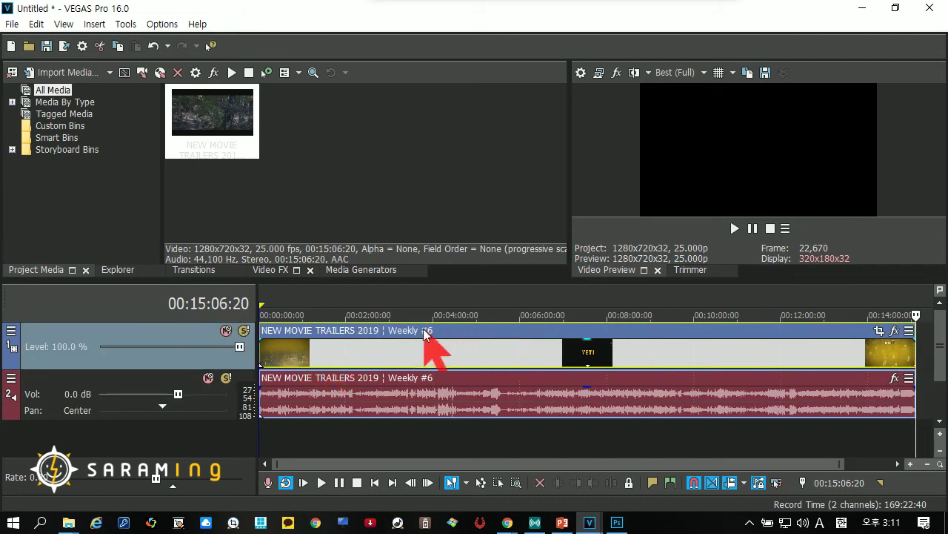
pyautogui.moveTo(394, 354); pyautogui.dragTo(359, 349)
pyautogui.click(376, 344)
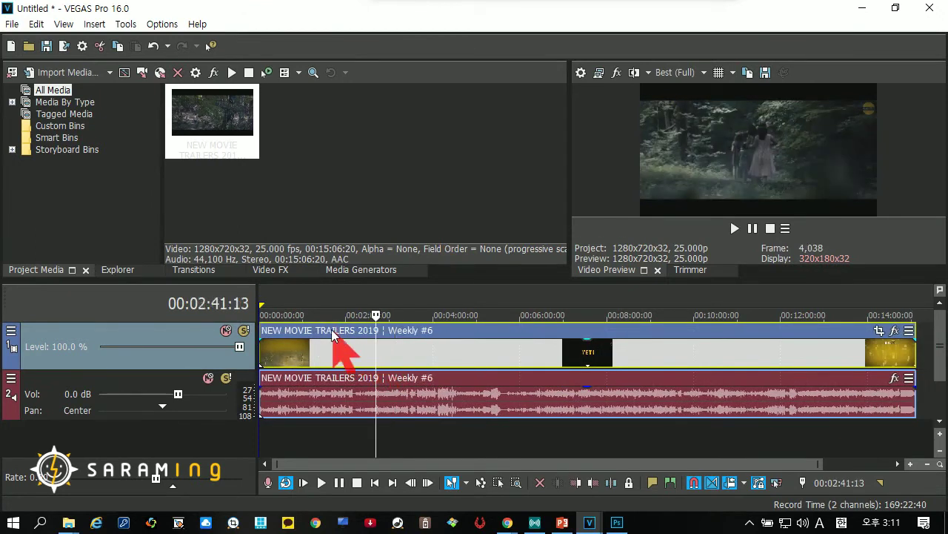
pyautogui.press('Delete')
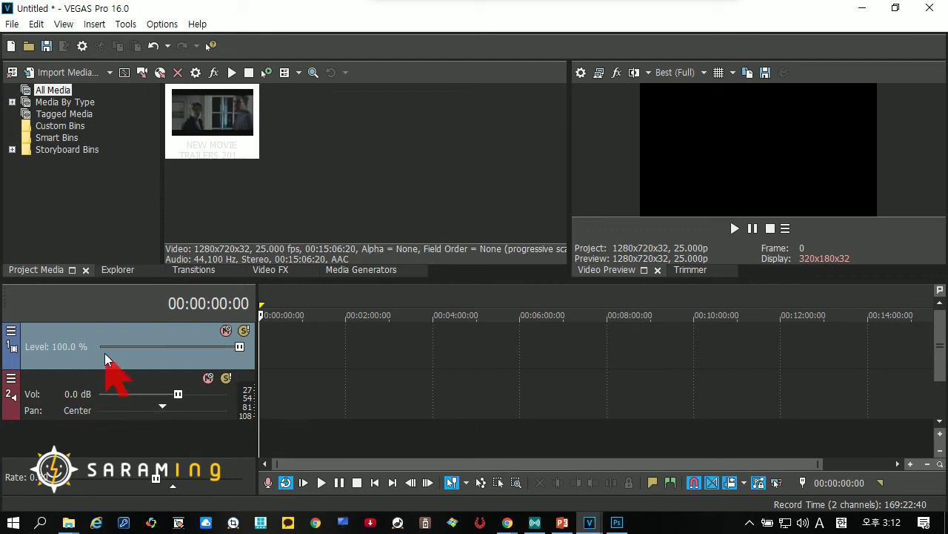
# Import the image 01.jpg from the 이미지 folder inside 시미4 > 자료 into the project media.
pyautogui.click(70, 72)
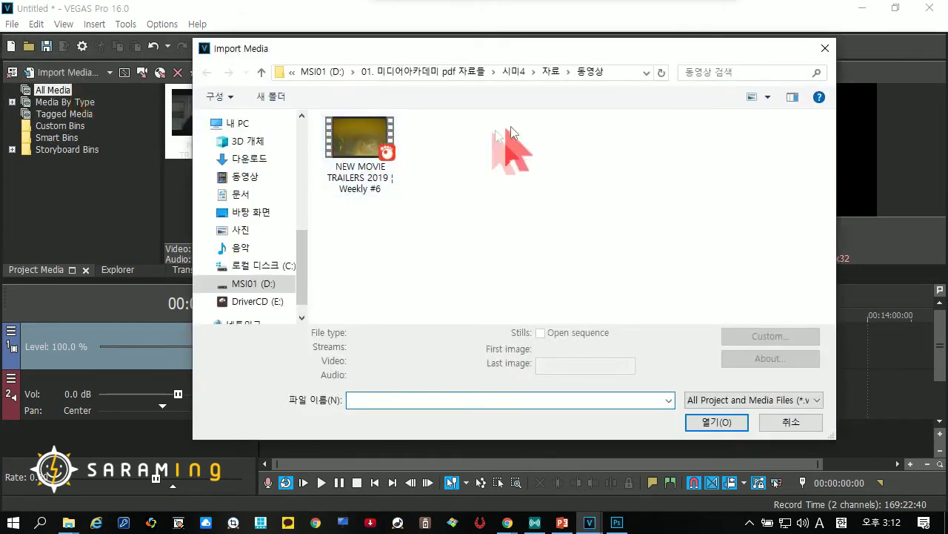
pyautogui.click(514, 72)
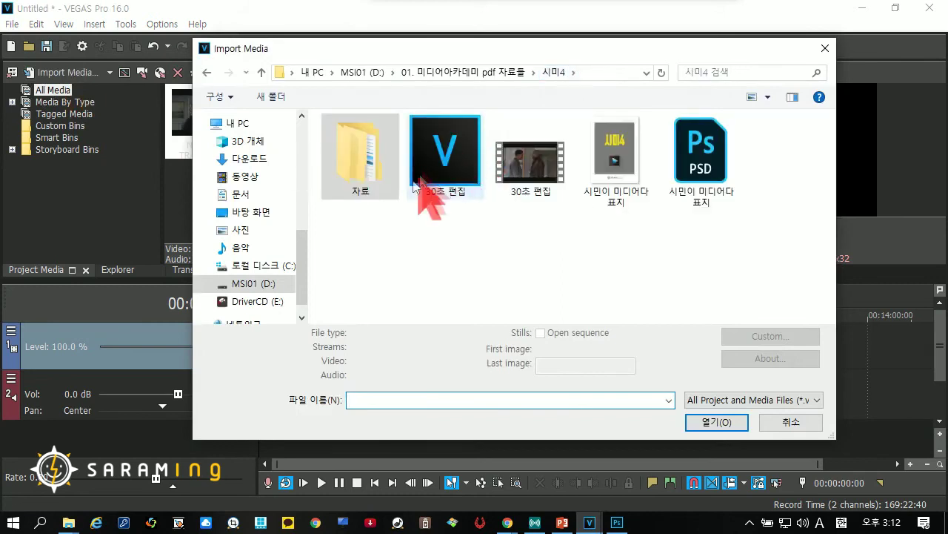
pyautogui.doubleClick(372, 171)
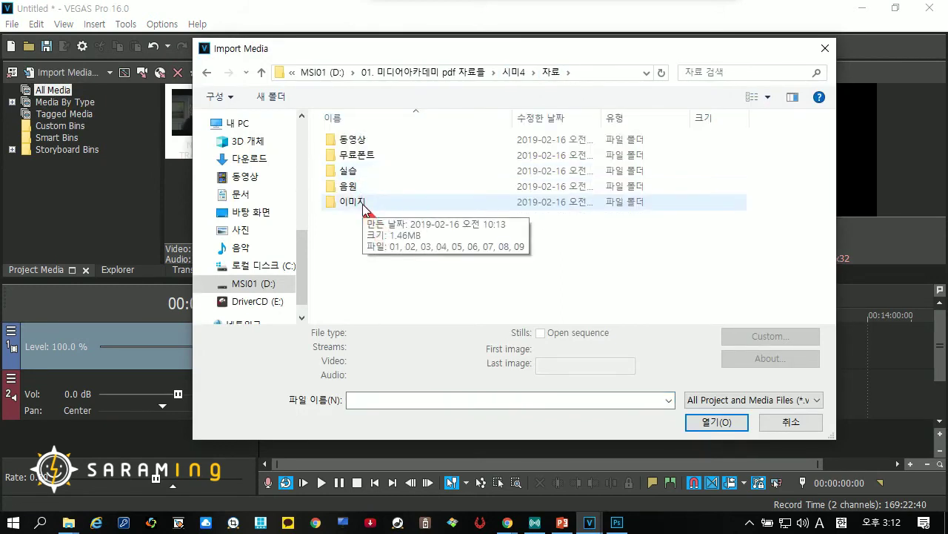
pyautogui.doubleClick(362, 204)
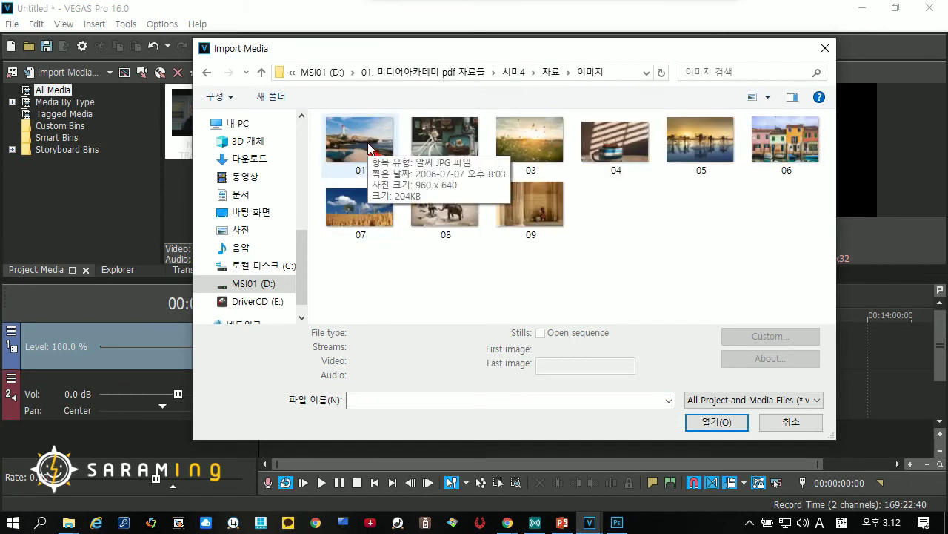
pyautogui.doubleClick(360, 139)
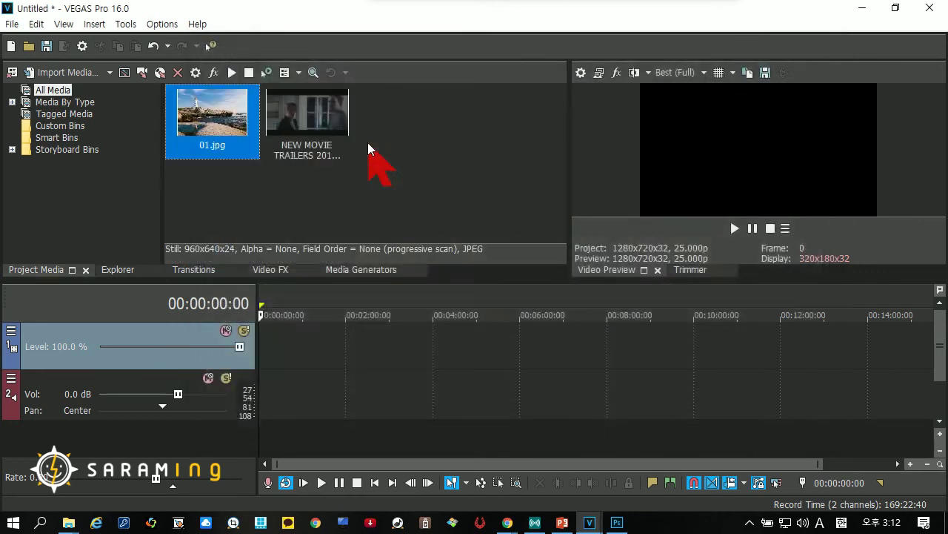
# Place 01.jpg at the start of the empty video track and set the playhead to 00:00:23:01 within it.
pyautogui.scroll(-1, 275, 318)
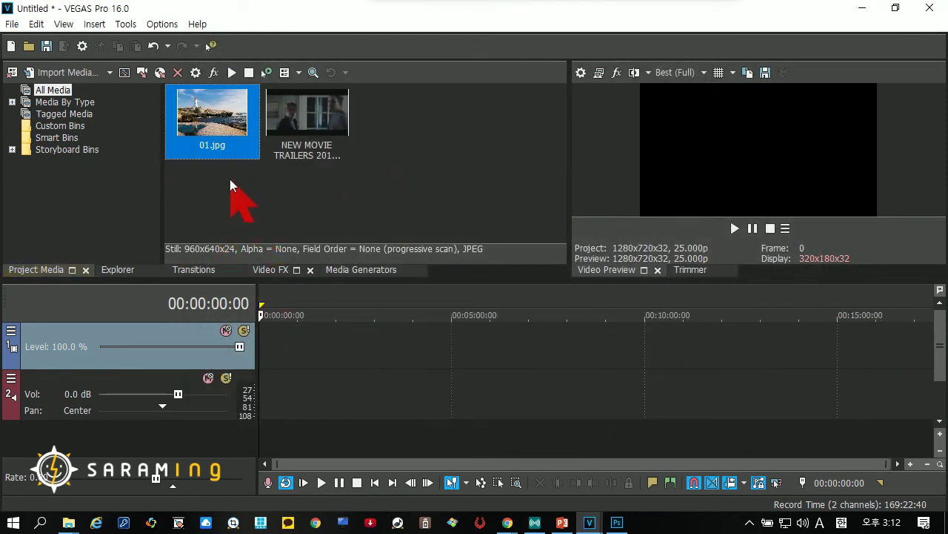
pyautogui.click(228, 155)
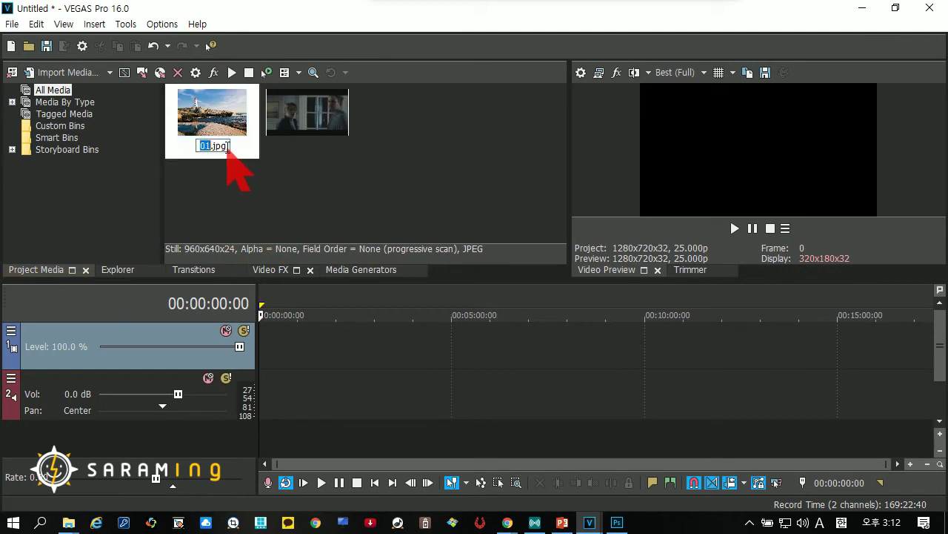
pyautogui.click(274, 207)
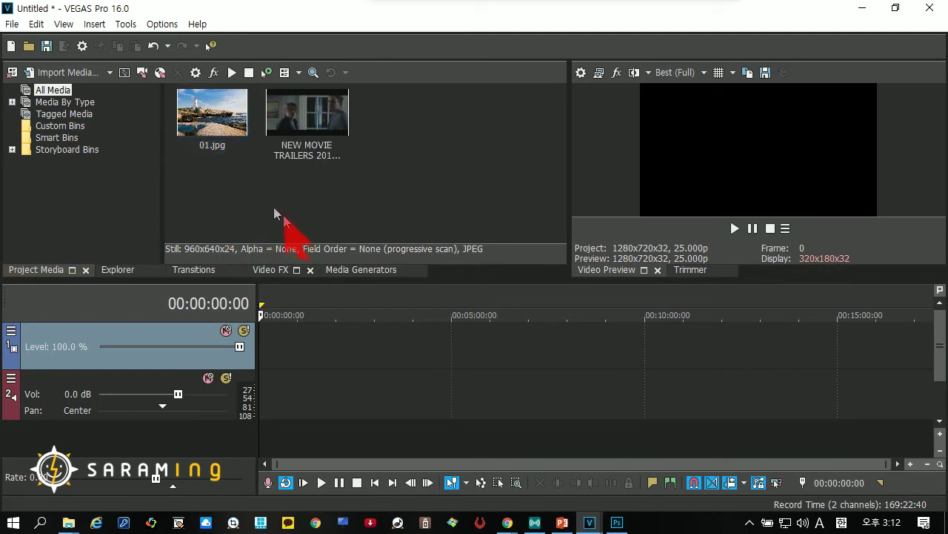
pyautogui.click(210, 148)
pyautogui.moveTo(211, 148); pyautogui.dragTo(260, 352)
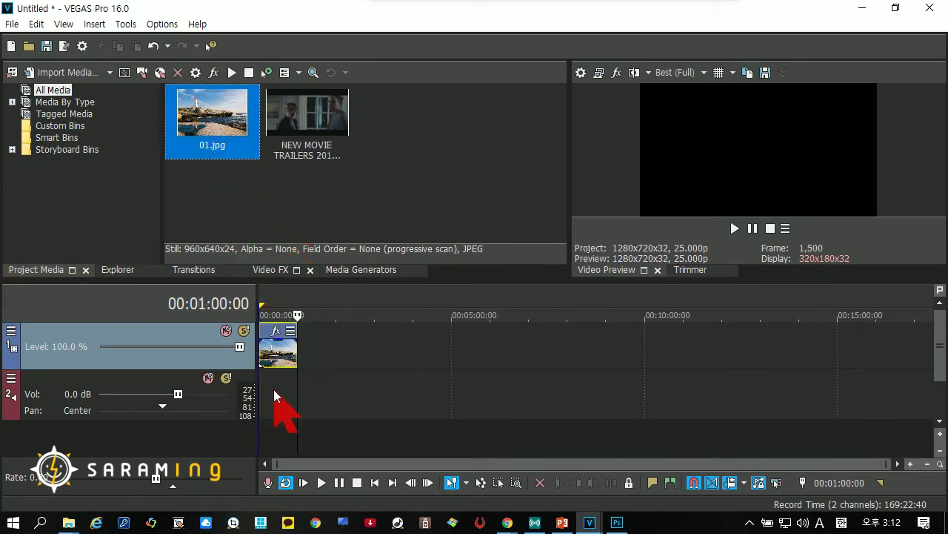
pyautogui.click(274, 389)
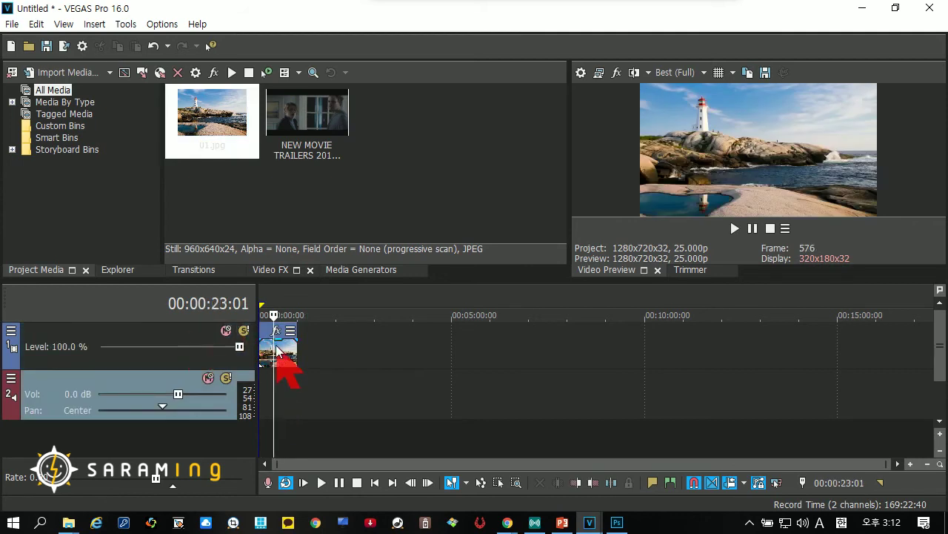
# Place a second copy of 01.jpg below the audio track so that it gets its own new video track.
pyautogui.click(226, 148)
pyautogui.moveTo(225, 150); pyautogui.dragTo(334, 365)
pyautogui.moveTo(332, 408); pyautogui.dragTo(332, 436)
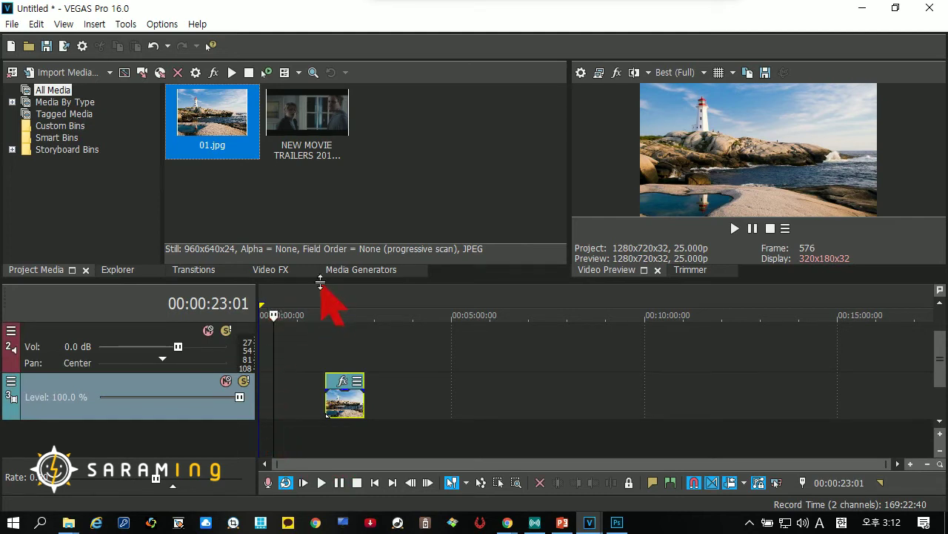
# Enlarge the timeline area to fit all three tracks and move the third track's image to the timeline start.
pyautogui.moveTo(320, 283); pyautogui.dragTo(320, 265)
pyautogui.moveTo(939, 382); pyautogui.dragTo(941, 367)
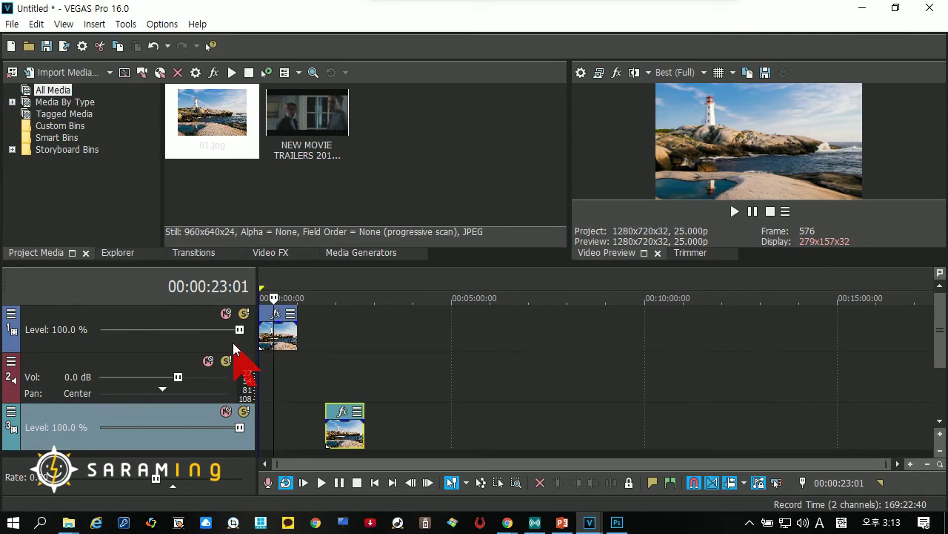
pyautogui.moveTo(346, 437); pyautogui.dragTo(269, 438)
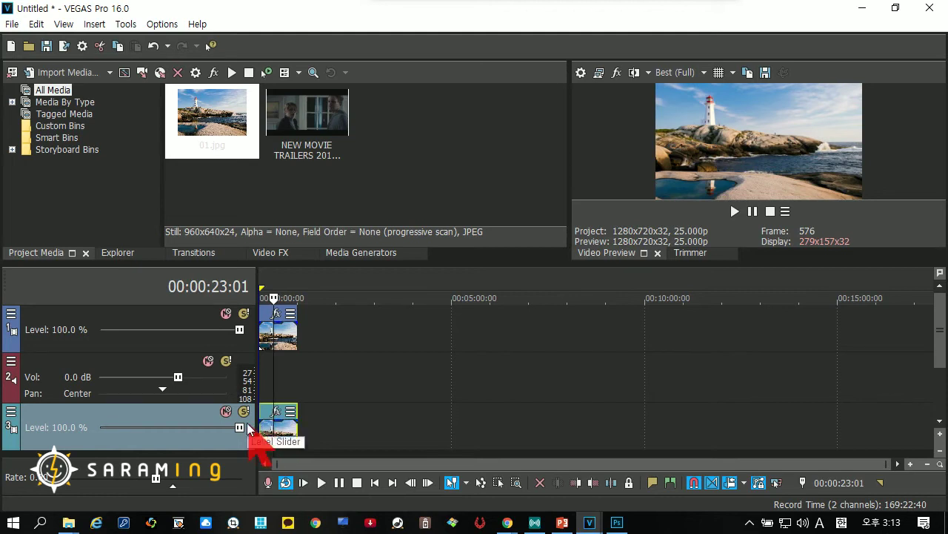
pyautogui.click(138, 319)
pyautogui.click(79, 366)
pyautogui.click(65, 433)
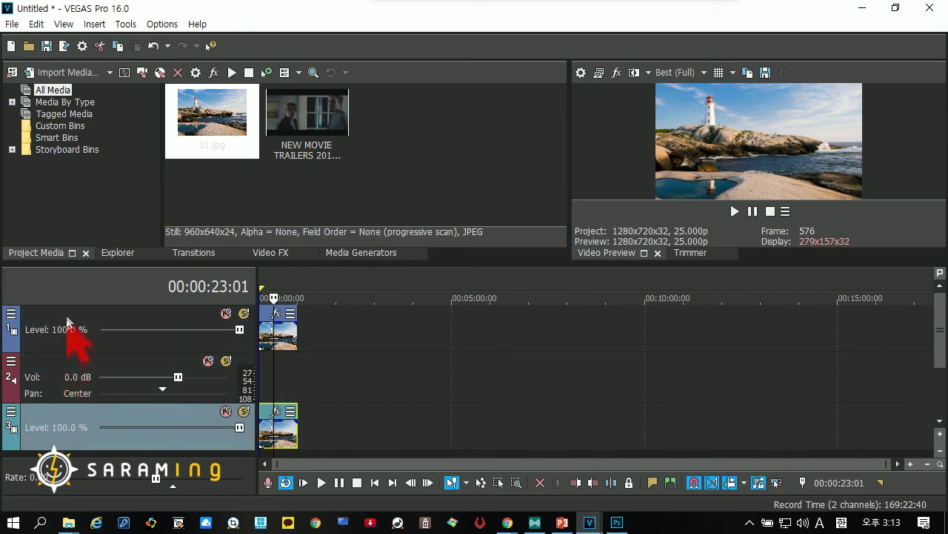
pyautogui.click(70, 328)
pyautogui.click(58, 416)
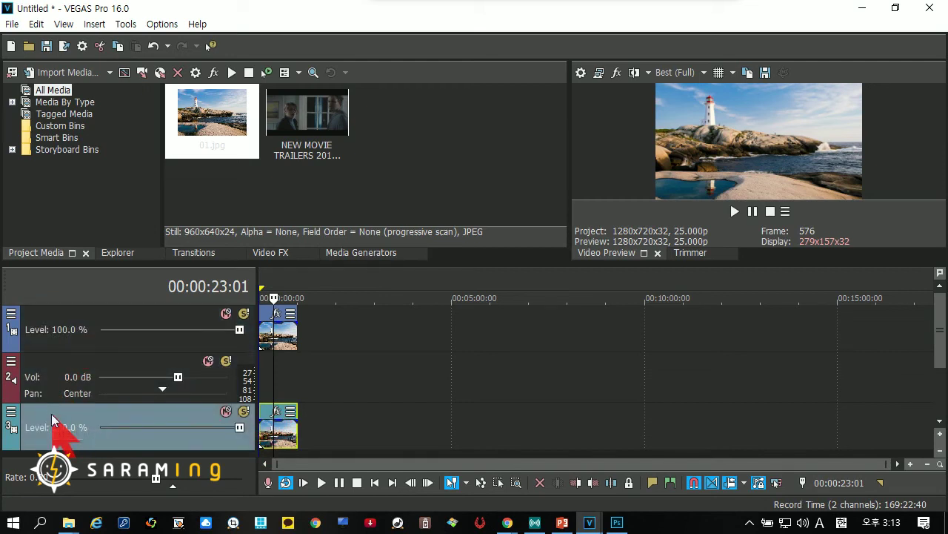
# Delete all three tracks from the timeline: the second image track, the audio track and the first video track.
pyautogui.press('Delete')
pyautogui.click(51, 386)
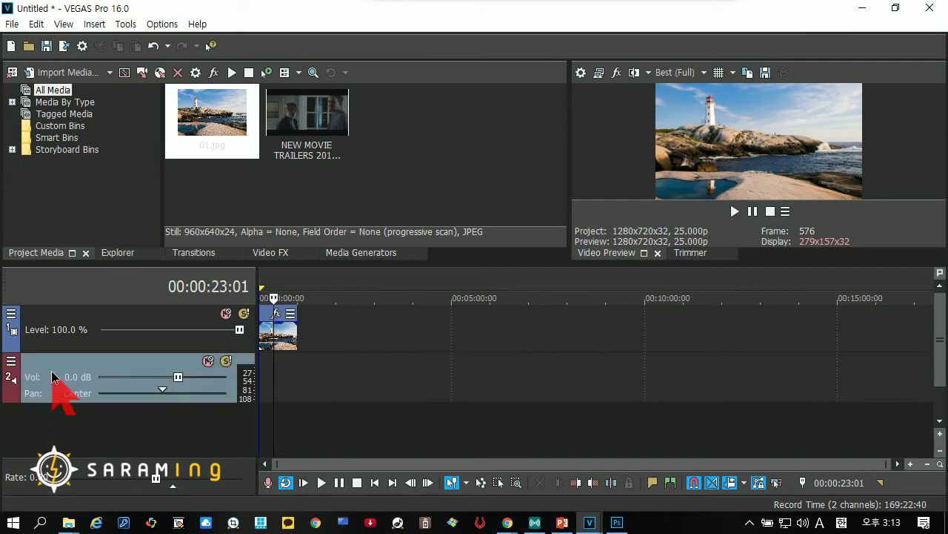
pyautogui.press('Delete')
pyautogui.click(48, 321)
pyautogui.press('Delete')
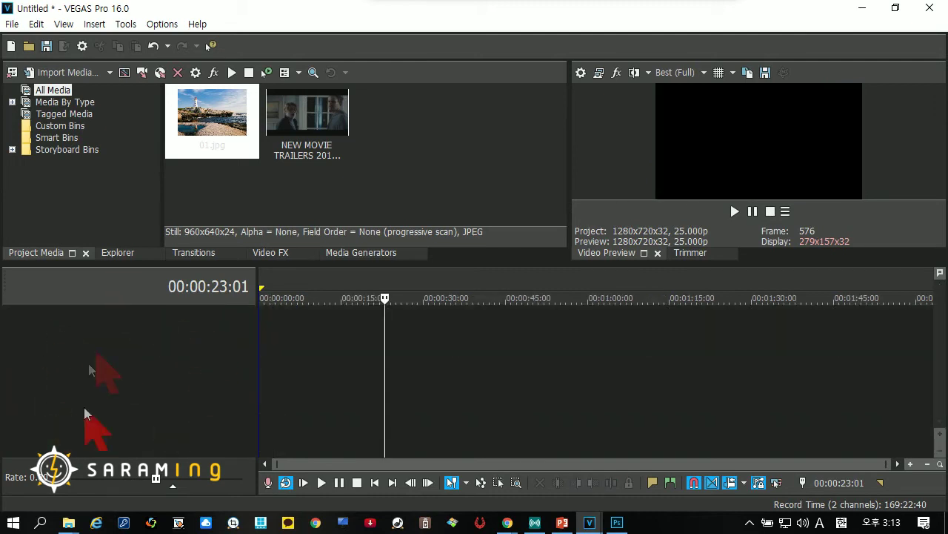
# Place the image 01.jpg at the start of the empty timeline on a new video track.
pyautogui.click(206, 160)
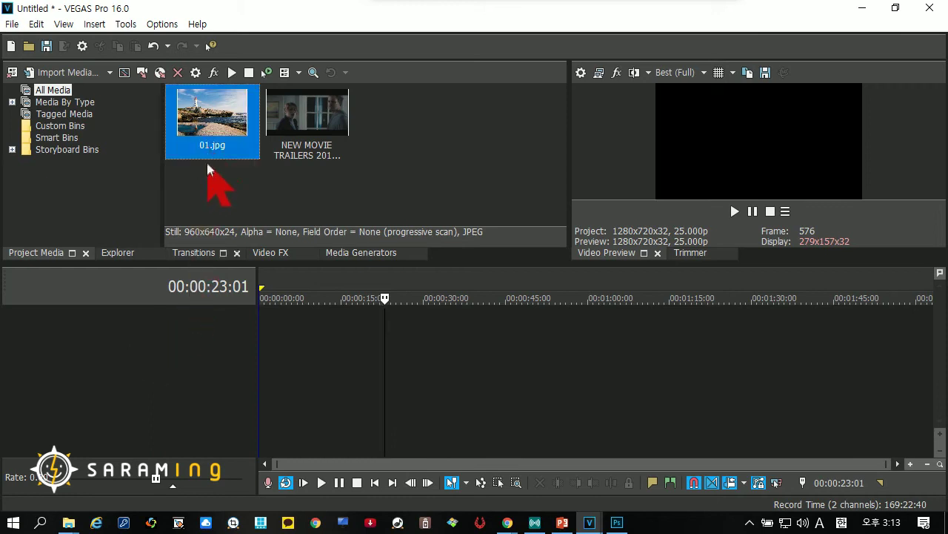
pyautogui.click(226, 157)
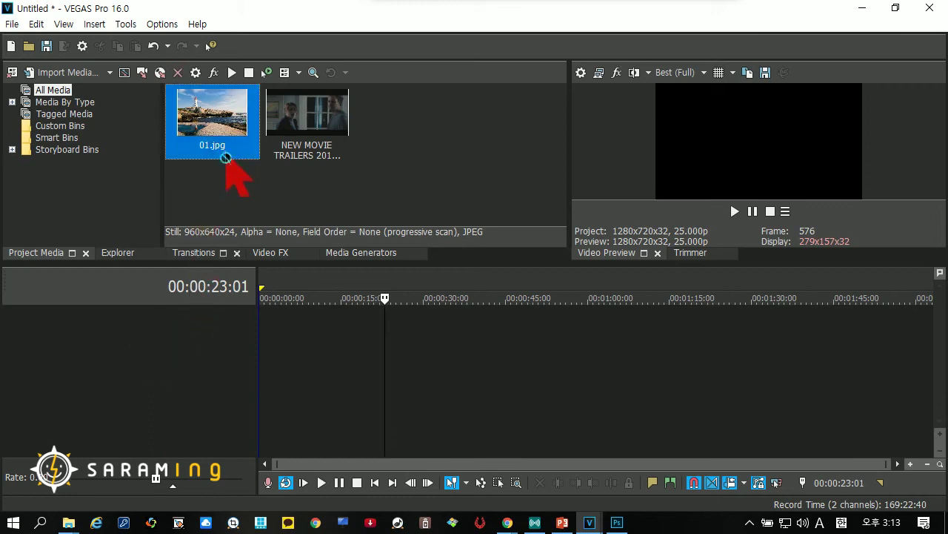
pyautogui.moveTo(227, 154); pyautogui.dragTo(260, 322)
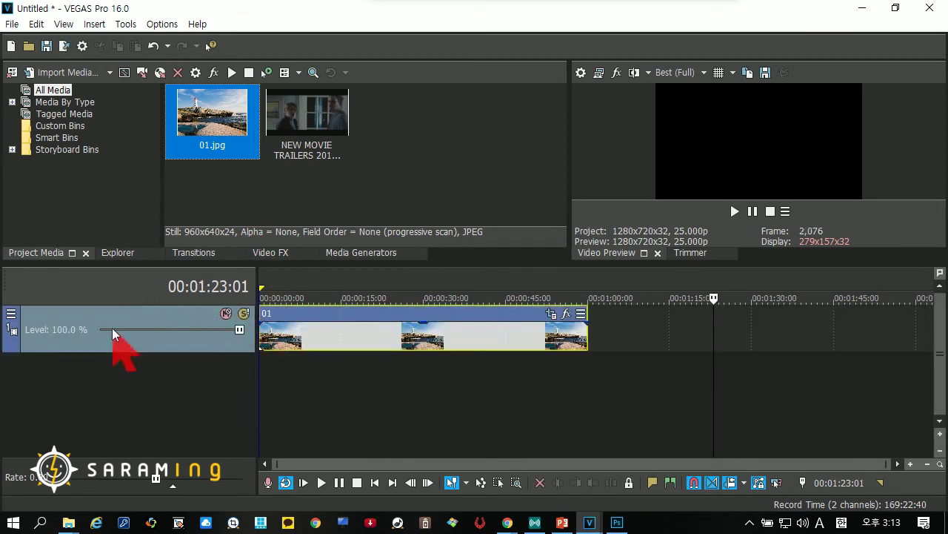
pyautogui.click(200, 145)
pyautogui.click(243, 137)
pyautogui.moveTo(222, 151)
pyautogui.mouseDown()
pyautogui.moveTo(268, 323)
pyautogui.moveTo(261, 202)
pyautogui.moveTo(212, 138)
pyautogui.moveTo(263, 309)
pyautogui.moveTo(259, 269)
pyautogui.moveTo(210, 134)
pyautogui.moveTo(219, 118)
pyautogui.moveTo(200, 111)
pyautogui.moveTo(189, 151)
pyautogui.moveTo(257, 281)
pyautogui.mouseUp()
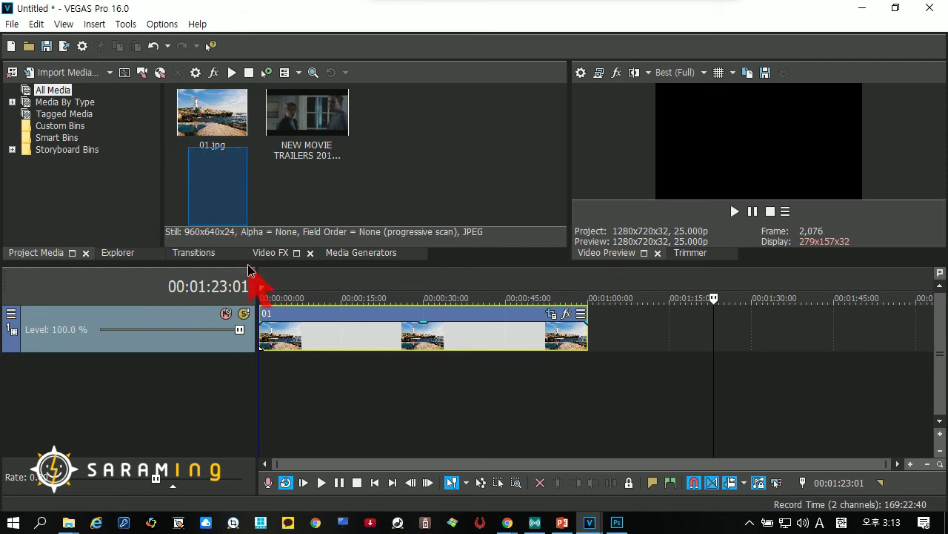
pyautogui.click(224, 126)
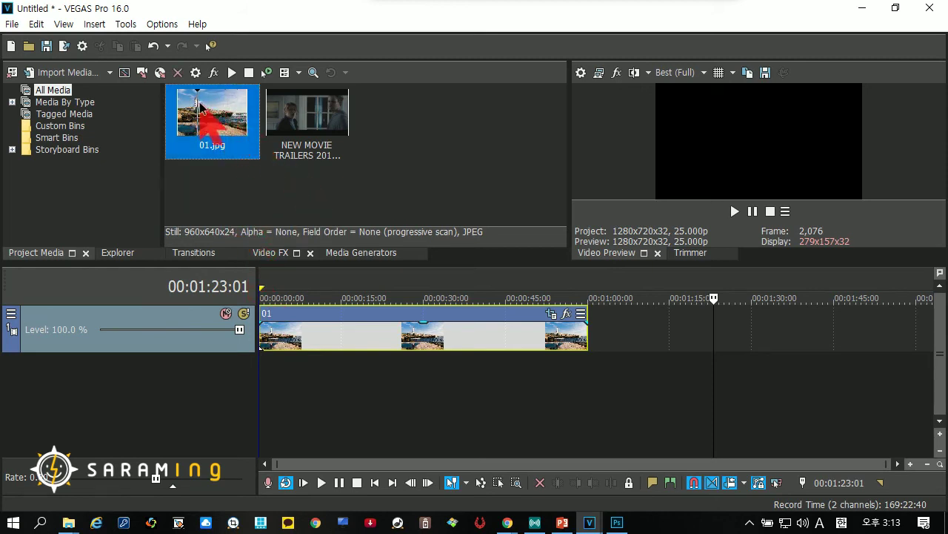
pyautogui.click(230, 178)
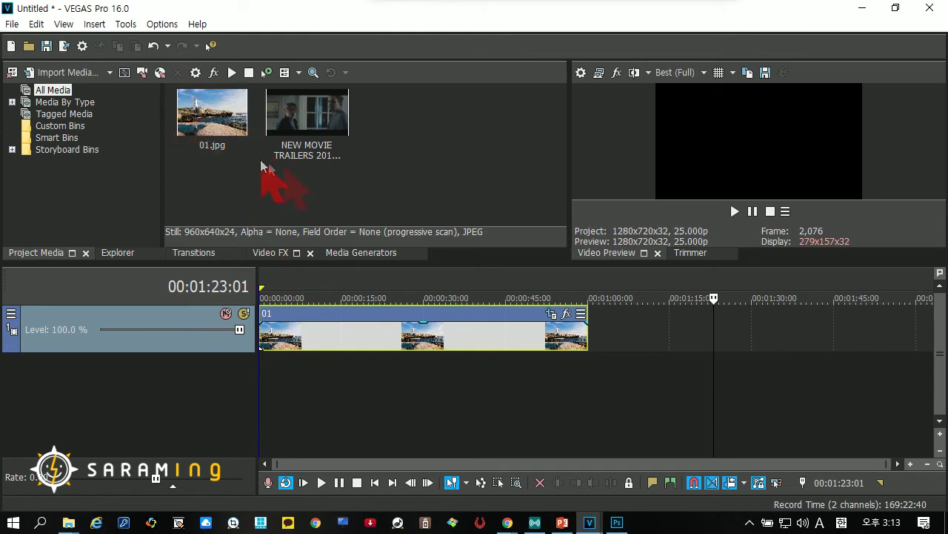
pyautogui.click(200, 142)
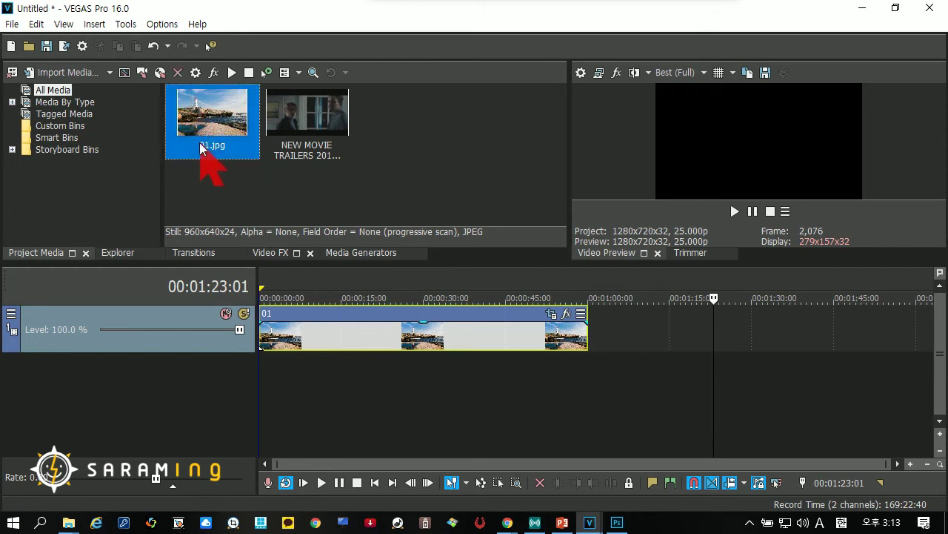
pyautogui.moveTo(185, 140); pyautogui.dragTo(210, 201)
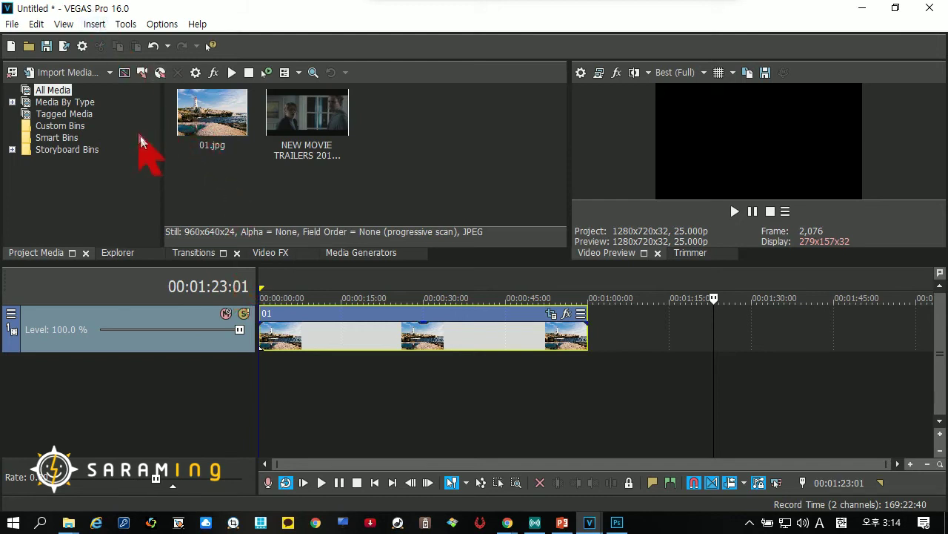
# Add two more copies of 01.jpg at the timeline start, each on its own new video track below the existing one.
pyautogui.moveTo(212, 121); pyautogui.dragTo(263, 401)
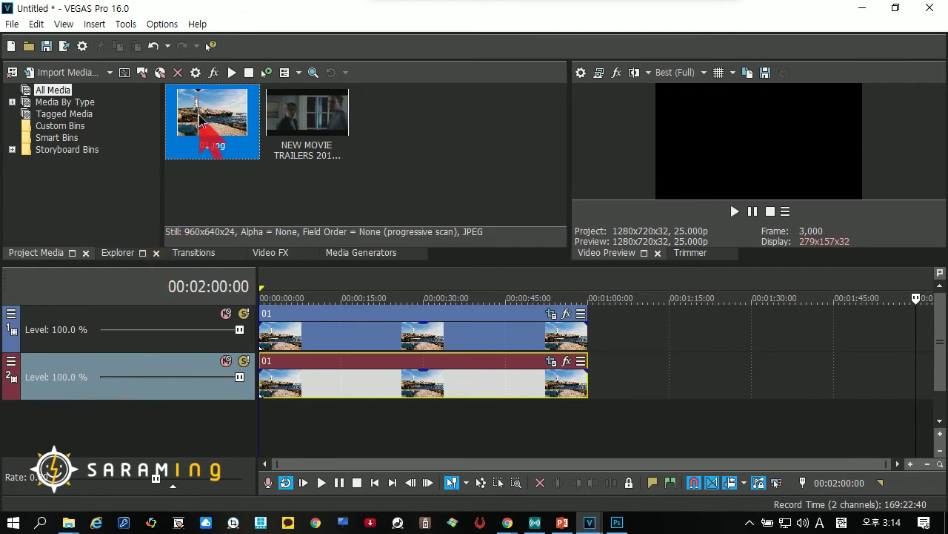
pyautogui.moveTo(199, 116); pyautogui.dragTo(255, 419)
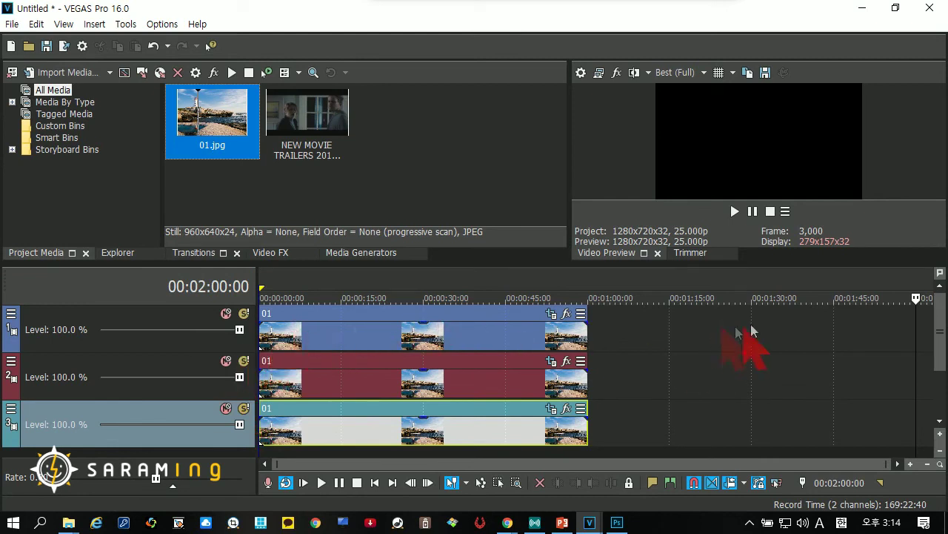
pyautogui.moveTo(940, 310)
pyautogui.mouseDown()
pyautogui.moveTo(941, 412)
pyautogui.moveTo(939, 319)
pyautogui.moveTo(932, 335)
pyautogui.mouseUp()
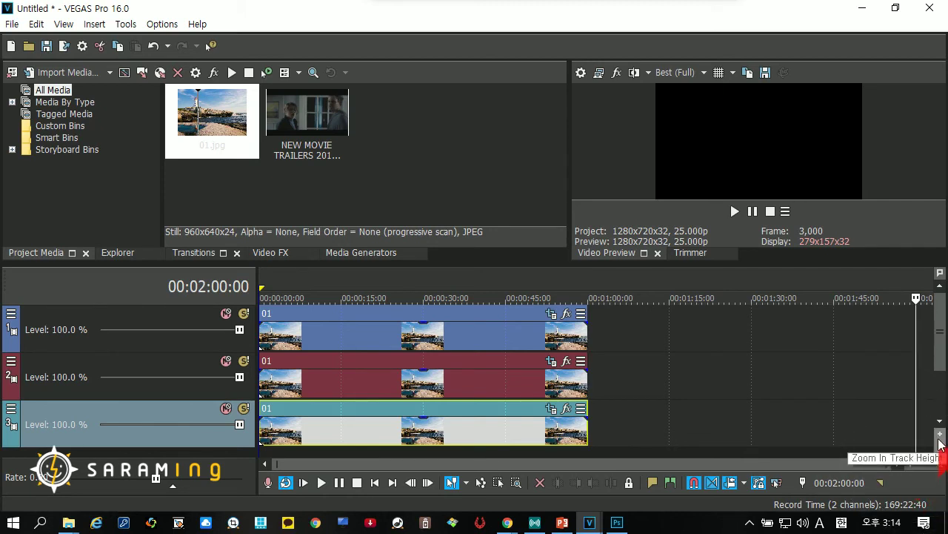
# Try increasing the track height, and reduce it until all three image tracks are compact rows.
pyautogui.click(940, 436)
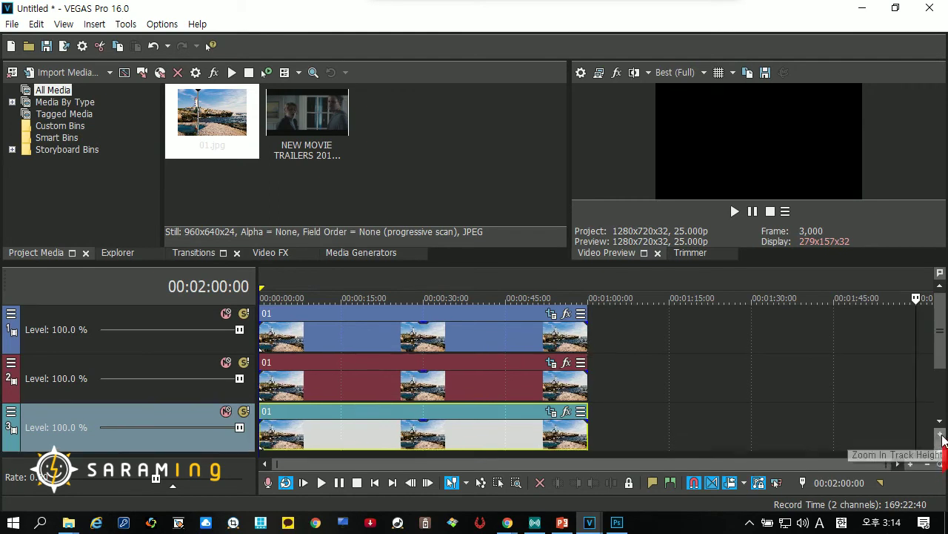
pyautogui.click(941, 452)
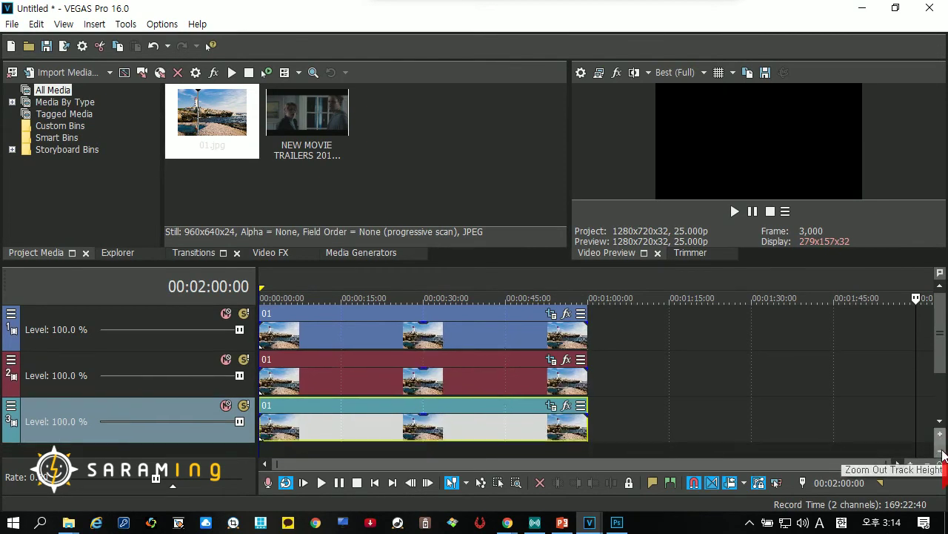
pyautogui.click(941, 451)
pyautogui.click(941, 452)
pyautogui.click(941, 451)
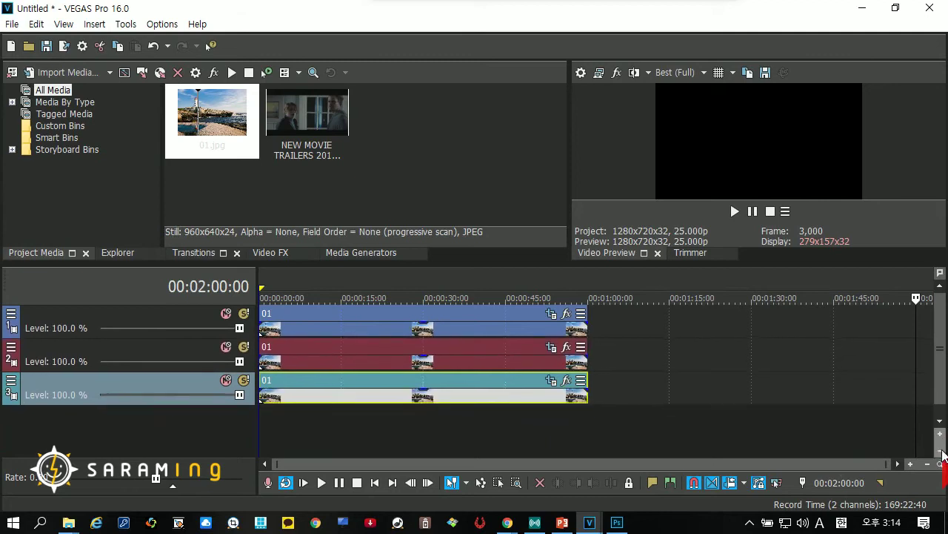
pyautogui.click(941, 451)
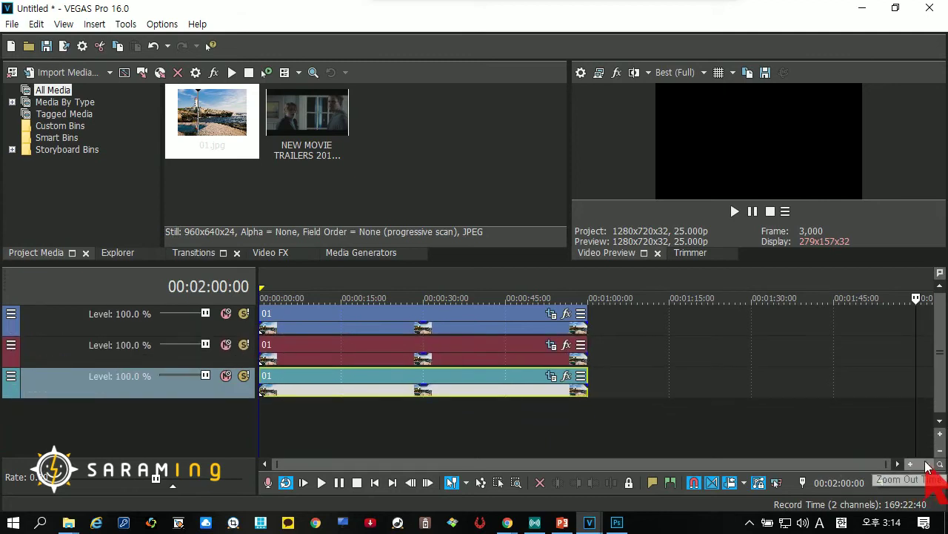
# Zoom the timeline in along the time axis and back out until the whole image clips fit.
pyautogui.click(917, 462)
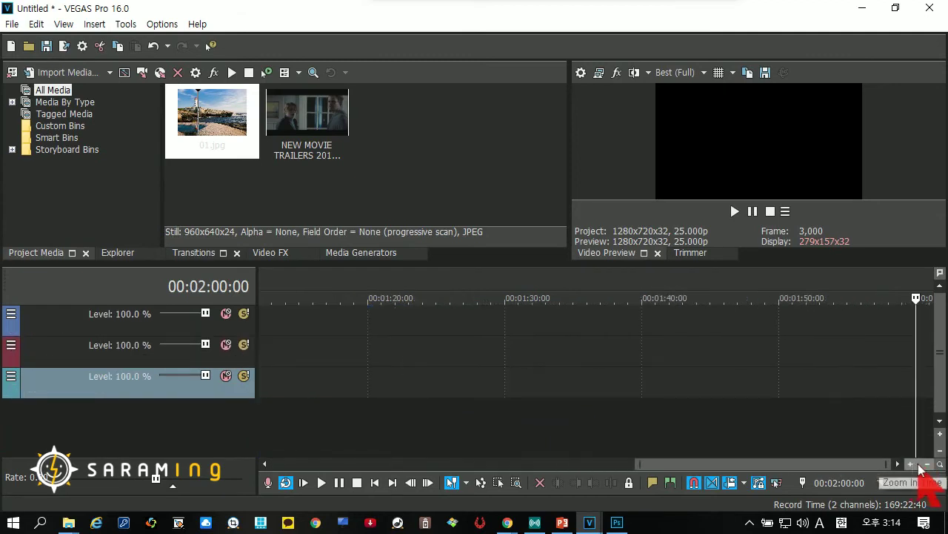
pyautogui.click(930, 465)
pyautogui.hscroll(-5, 767, 466)
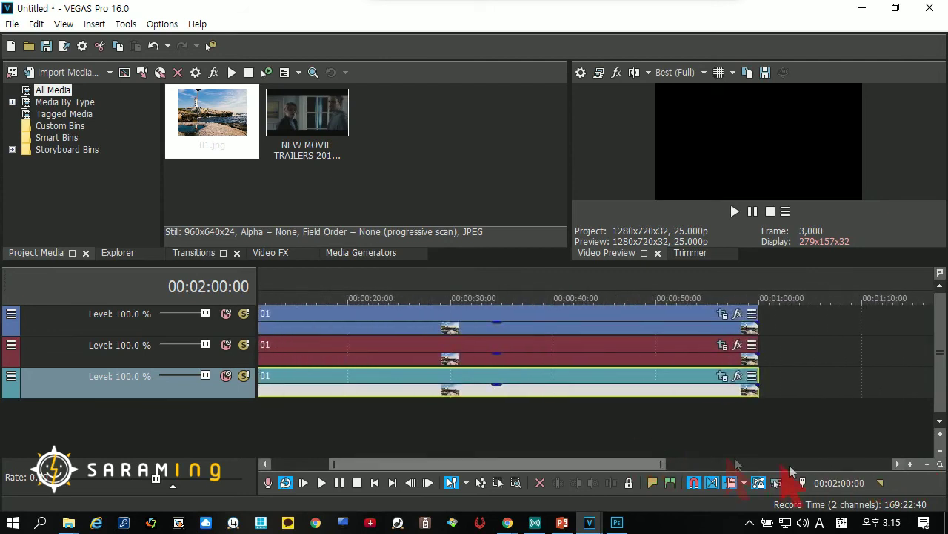
pyautogui.click(928, 464)
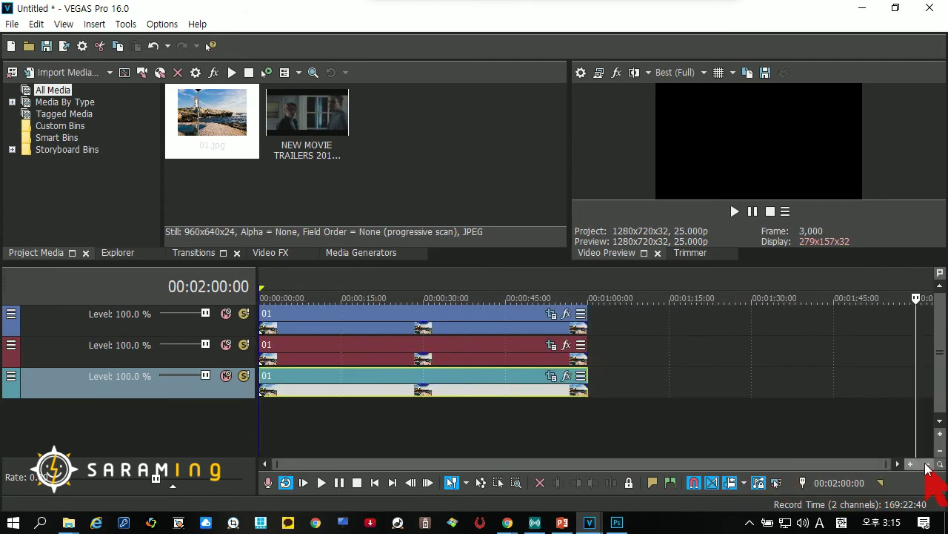
# Delete the image events from the first and second tracks, keeping the empty tracks.
pyautogui.click(349, 433)
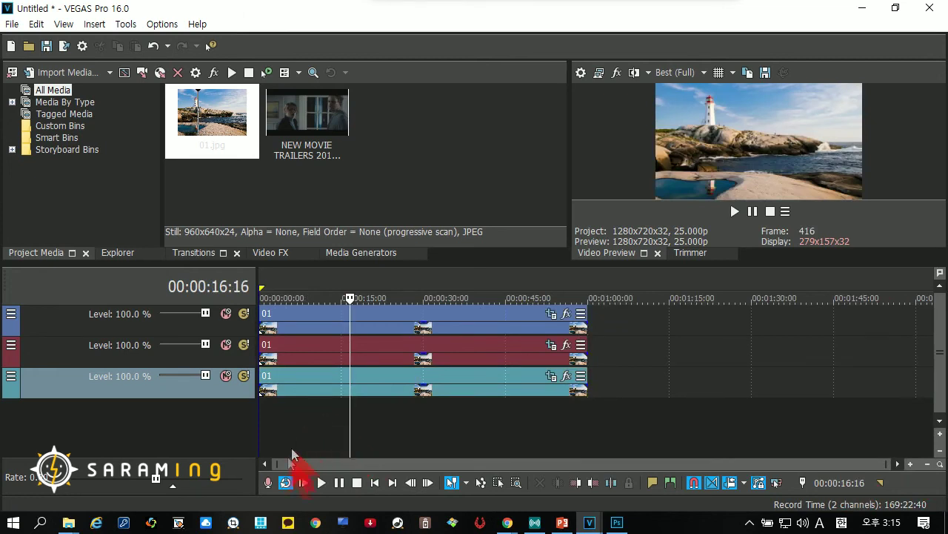
pyautogui.click(64, 331)
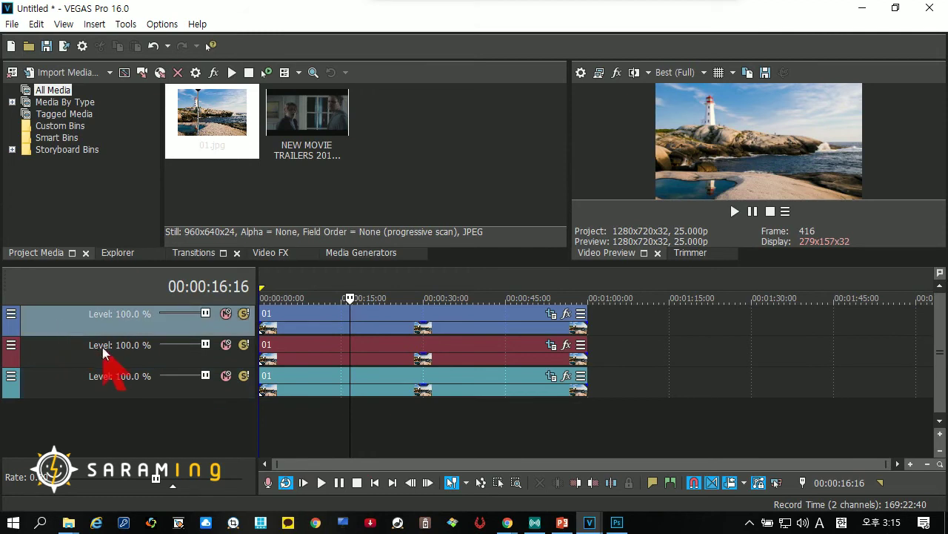
pyautogui.click(303, 328)
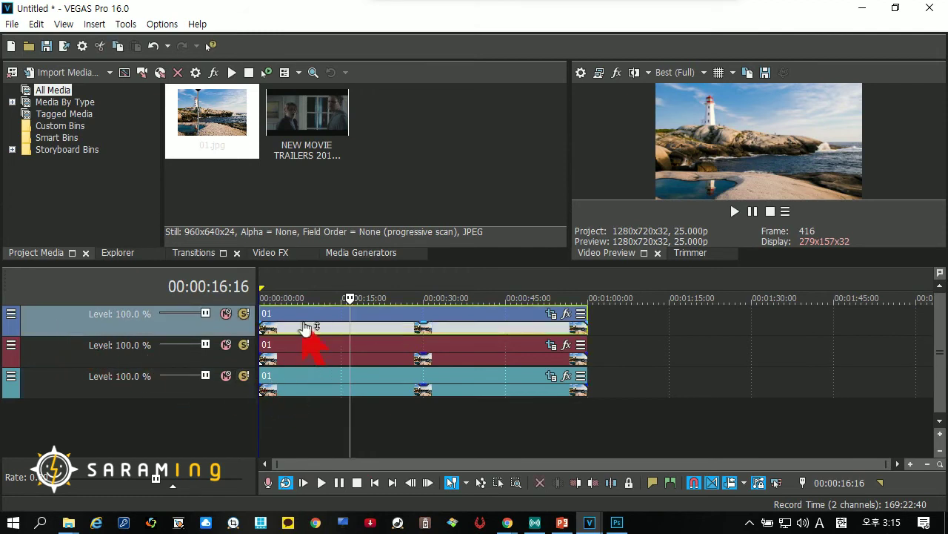
pyautogui.click(393, 318)
pyautogui.press('Delete')
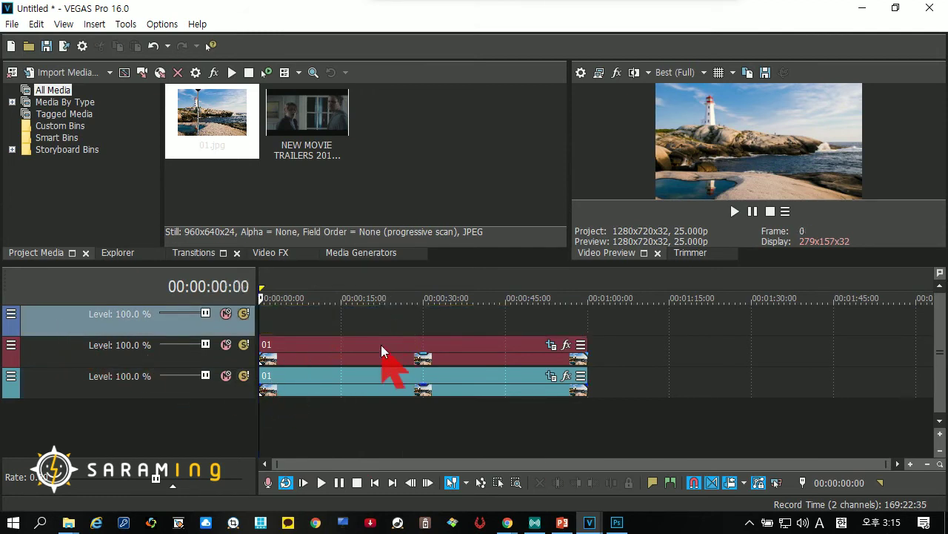
pyautogui.click(381, 344)
pyautogui.press('Delete')
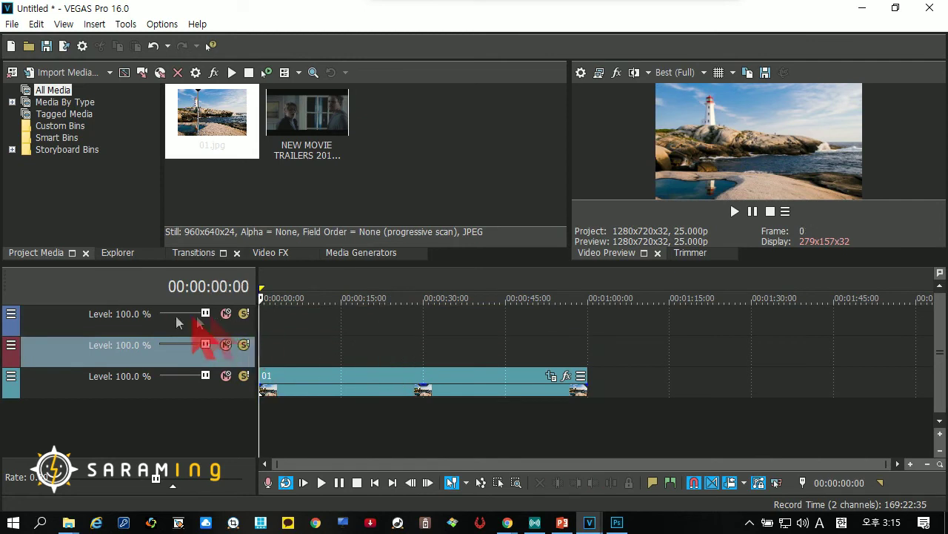
# Delete the two empty tracks and the remaining image track to clear the timeline.
pyautogui.click(60, 316)
pyautogui.press('Delete')
pyautogui.press('Delete')
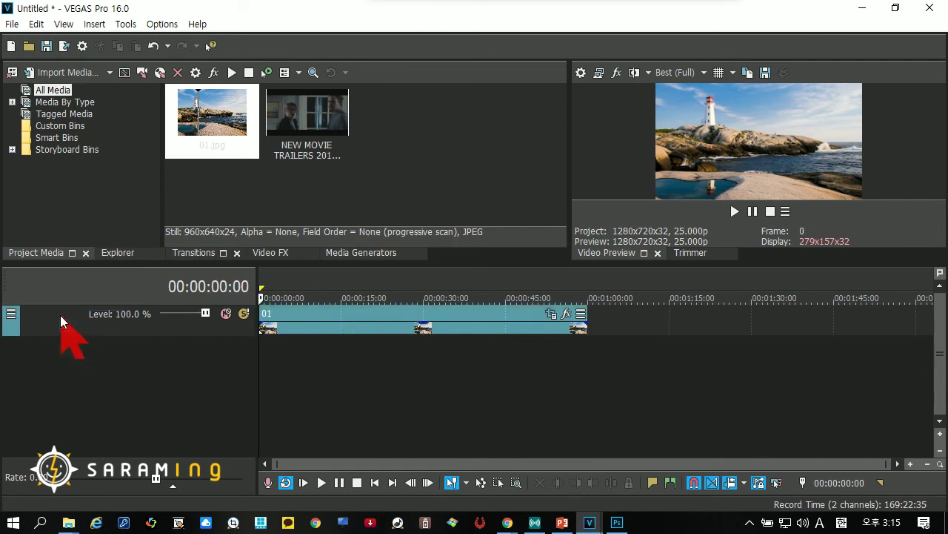
pyautogui.press('Delete')
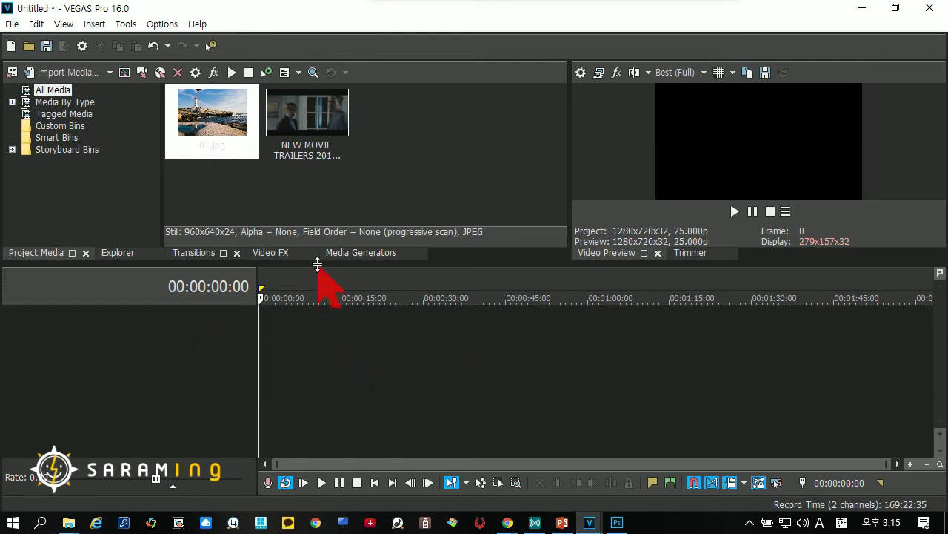
# Enlarge the timeline area and place the NEW MOVIE TRAILERS video at the start of the empty timeline on new tracks.
pyautogui.moveTo(317, 263); pyautogui.dragTo(317, 236)
pyautogui.click(323, 343)
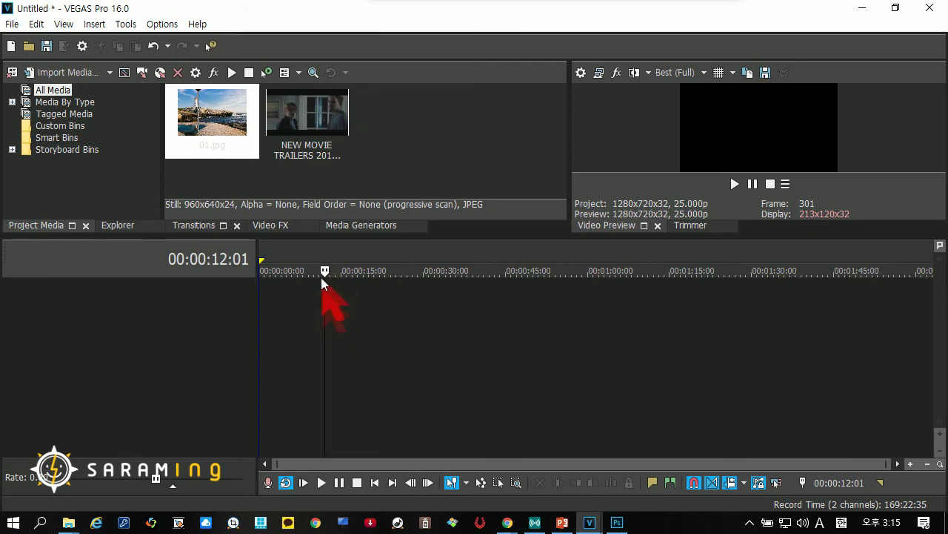
pyautogui.click(307, 119)
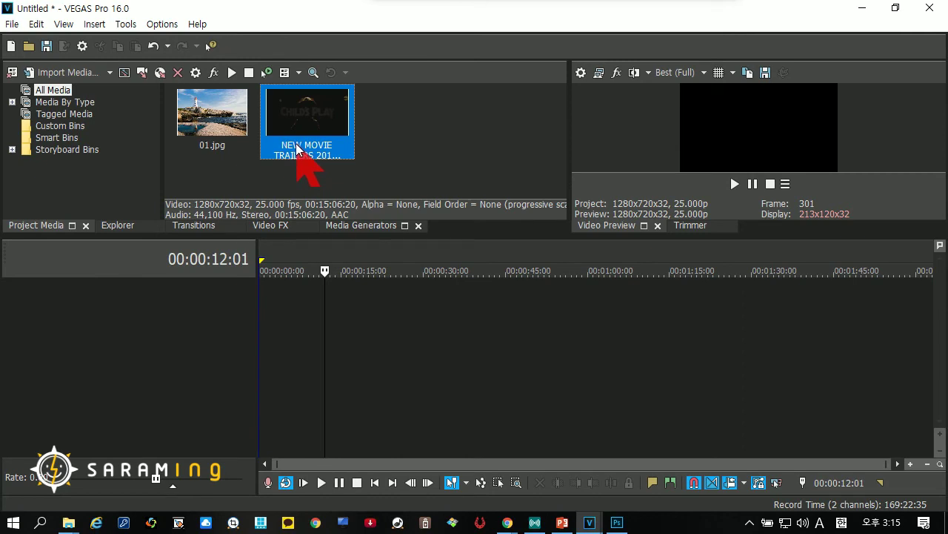
pyautogui.moveTo(296, 148); pyautogui.dragTo(232, 304)
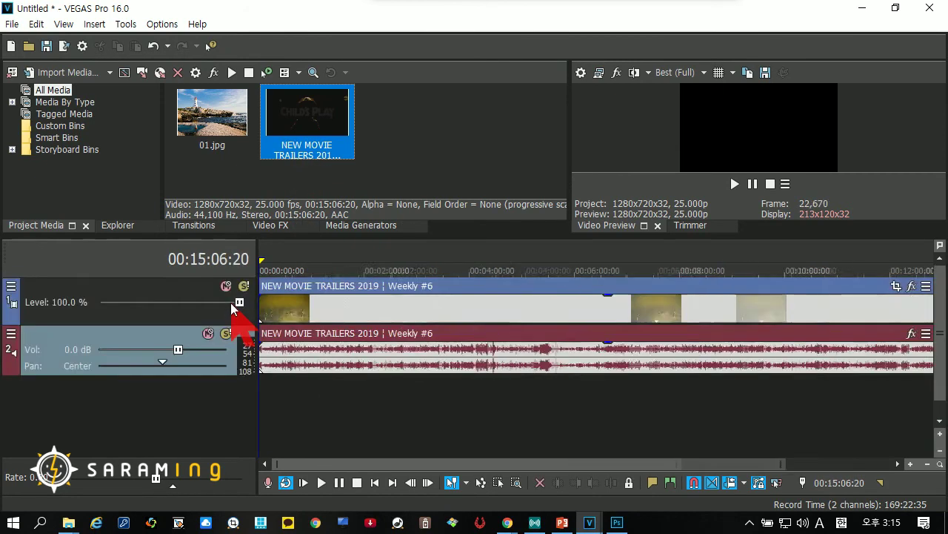
# Delete the trailer's video track and its audio track from the timeline.
pyautogui.click(153, 294)
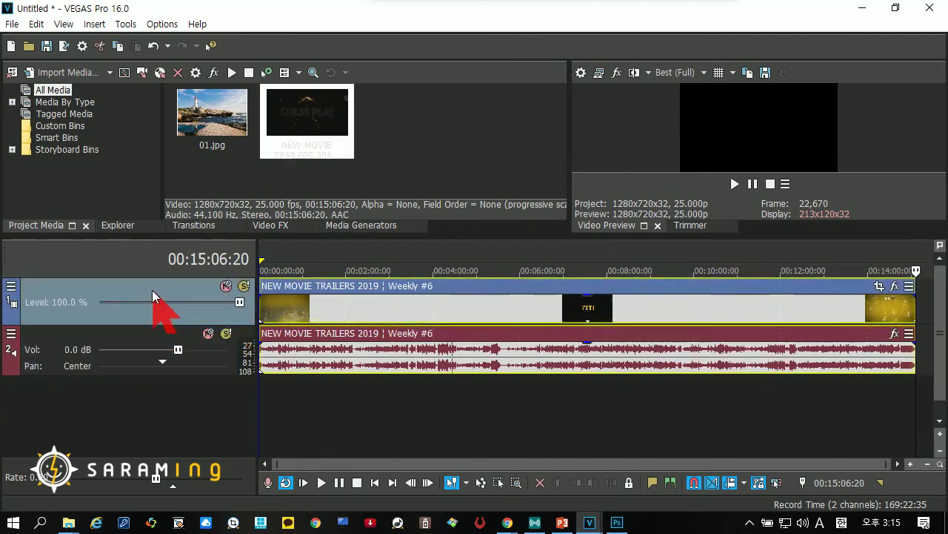
pyautogui.press('Delete')
pyautogui.click(140, 297)
pyautogui.press('Delete')
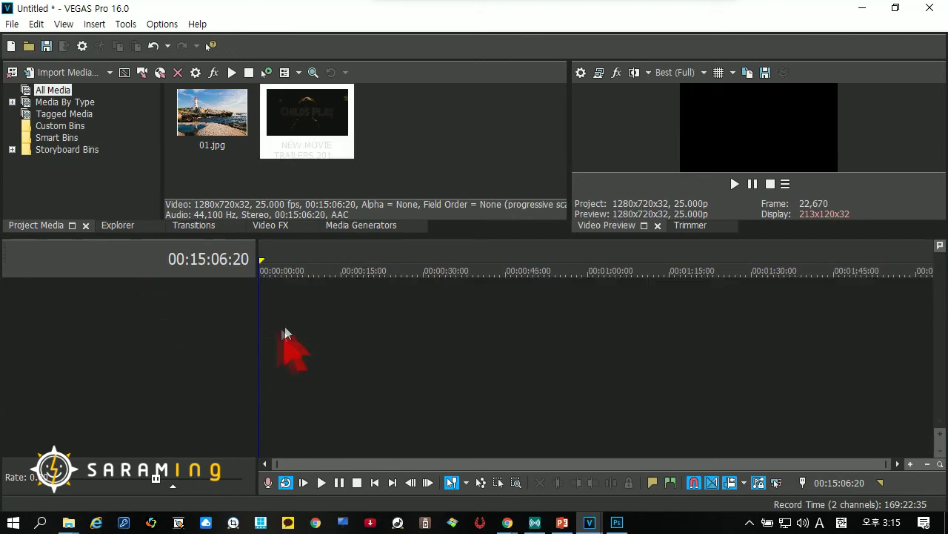
# Set the edit cursor to 00:00:00:00 and insert the NEW MOVIE TRAILERS video from the project media at the cursor.
pyautogui.click(260, 295)
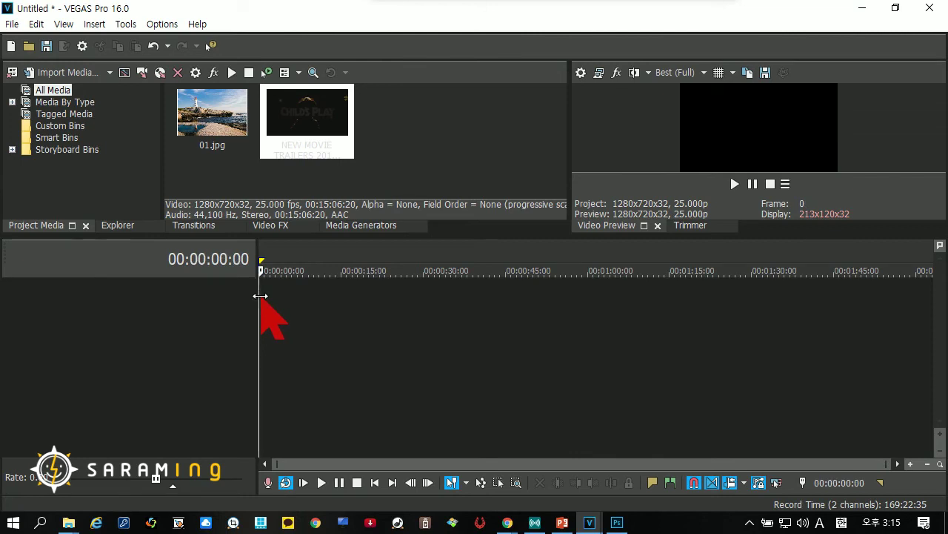
pyautogui.doubleClick(288, 130)
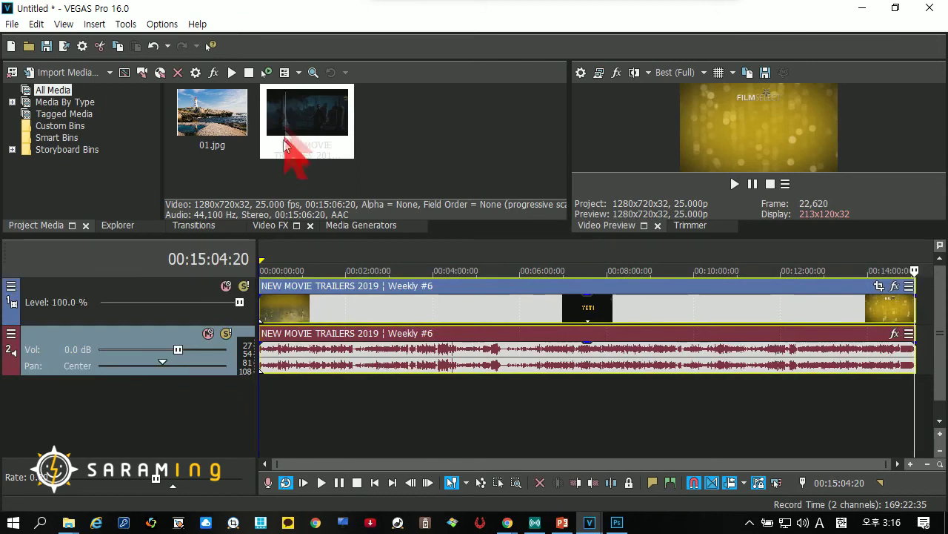
# Remove both tracks holding the trailer's picture and sound so the timeline is empty.
pyautogui.click(166, 294)
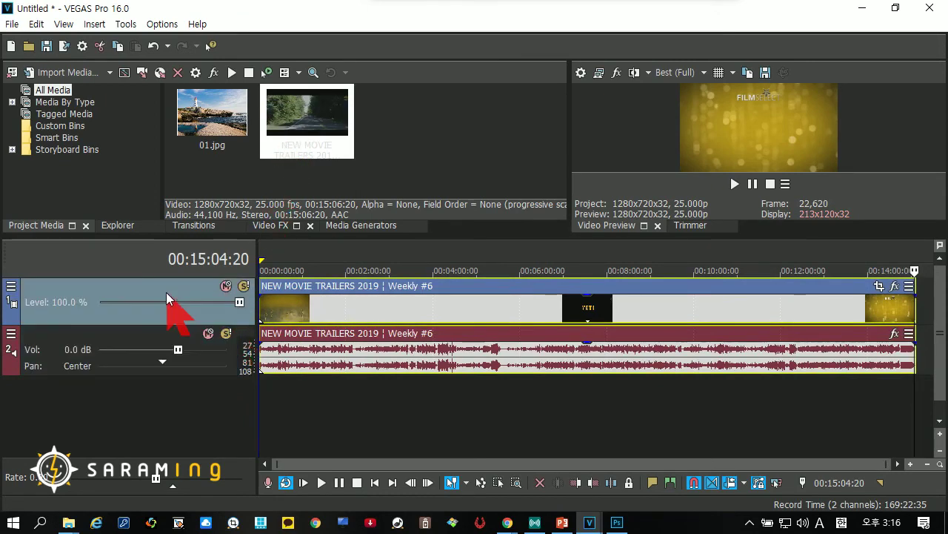
pyautogui.press('Delete')
pyautogui.click(159, 314)
pyautogui.press('Delete')
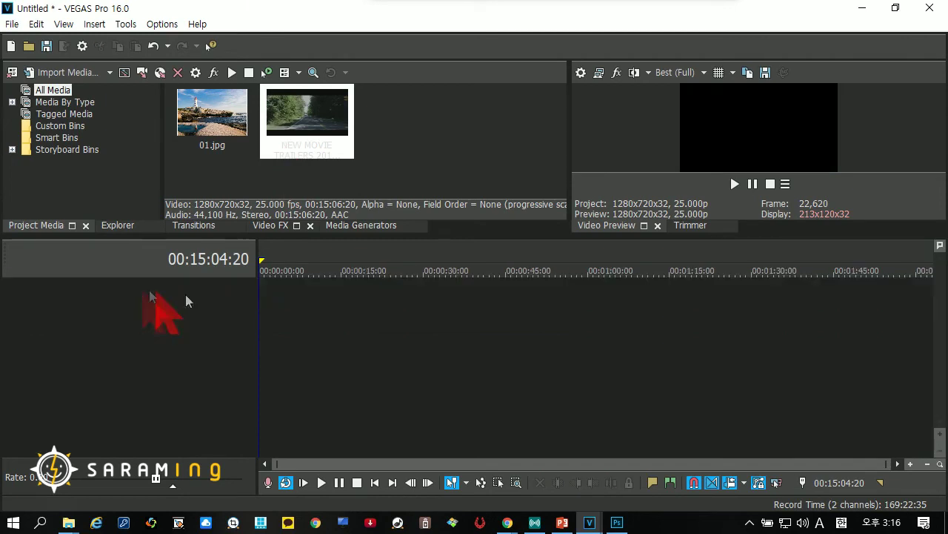
# Position the edit cursor at about 42 seconds and insert the NEW MOVIE TRAILERS video at that point.
pyautogui.click(489, 319)
pyautogui.doubleClick(321, 110)
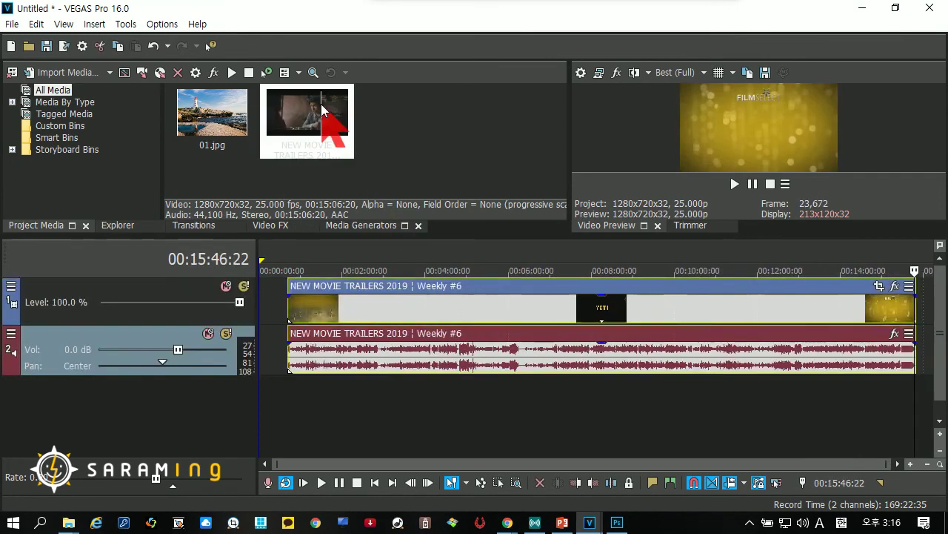
# Delete the inserted trailer's video and audio tracks and move the edit cursor to 00:01:00:08.
pyautogui.click(188, 307)
pyautogui.press('Delete')
pyautogui.press('Delete')
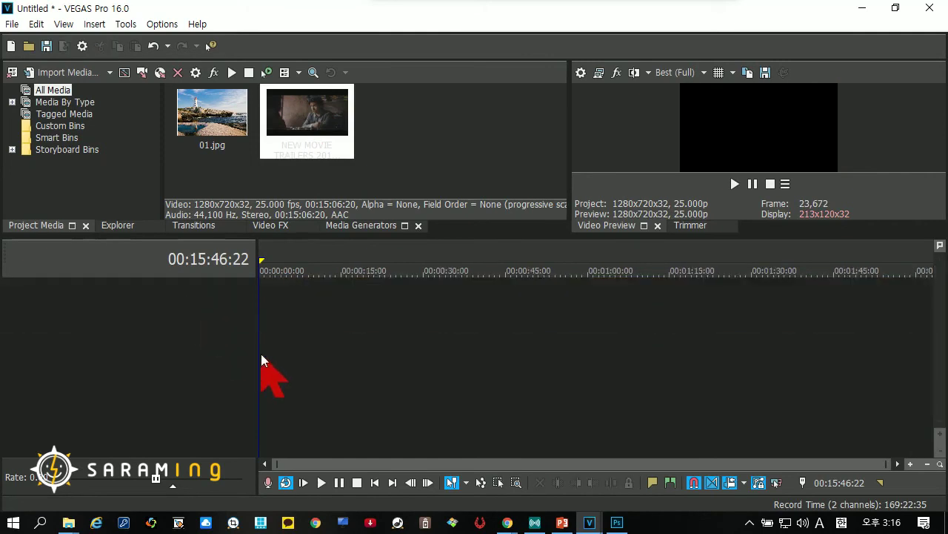
pyautogui.click(552, 352)
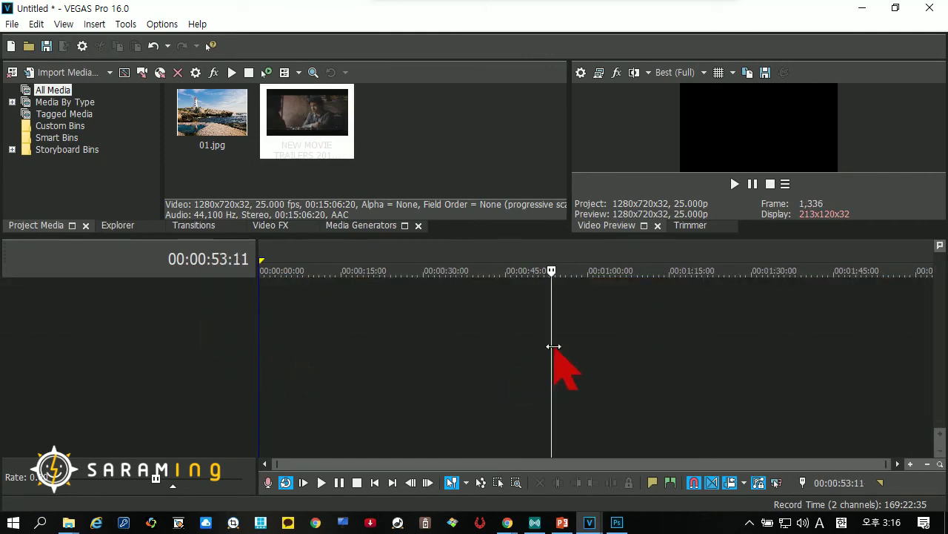
pyautogui.click(590, 319)
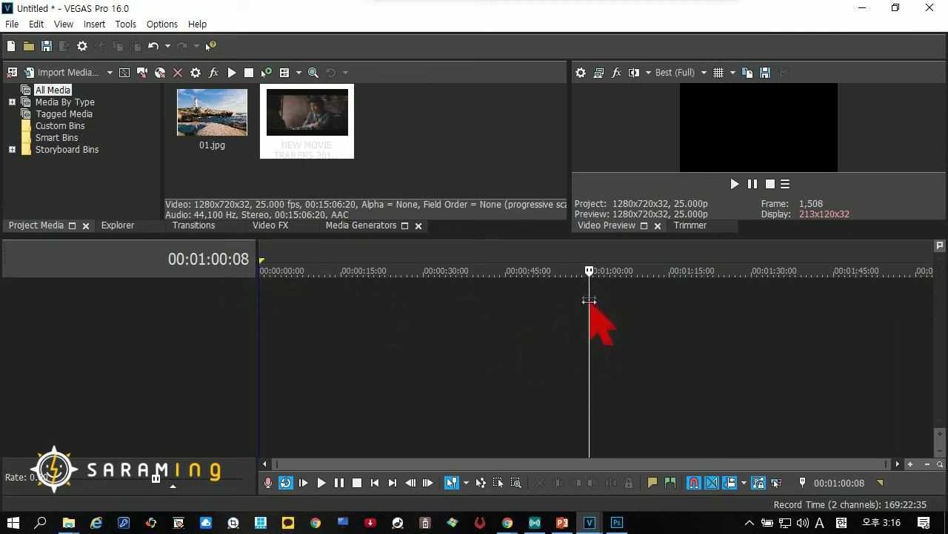
# Insert the NEW MOVIE TRAILERS video at 00:01:00:05, move it to the timeline's start and place the edit cursor at its end.
pyautogui.click(588, 298)
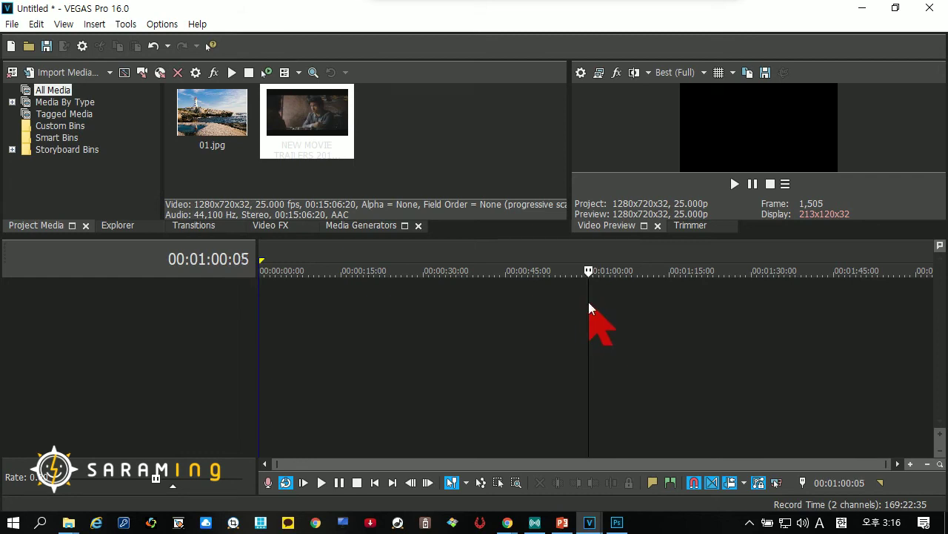
pyautogui.doubleClick(304, 120)
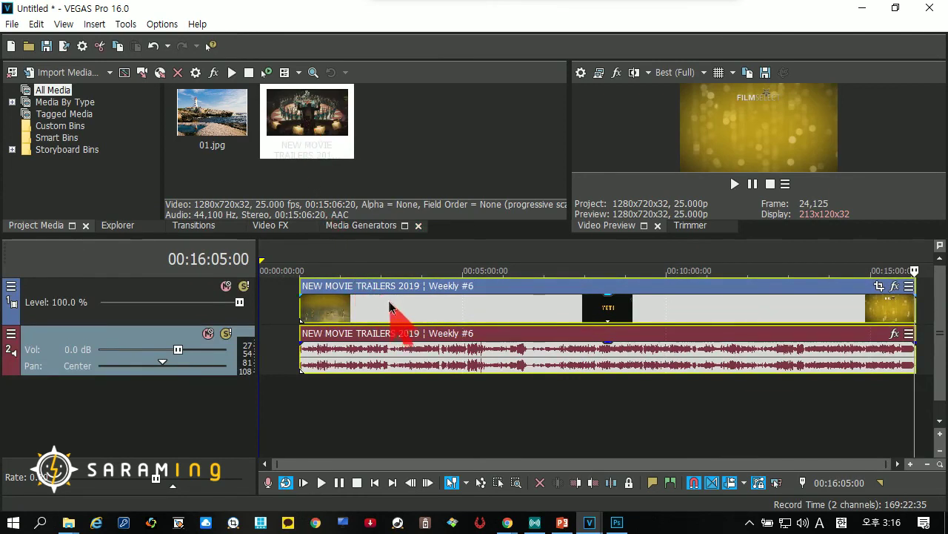
pyautogui.moveTo(393, 313); pyautogui.dragTo(312, 296)
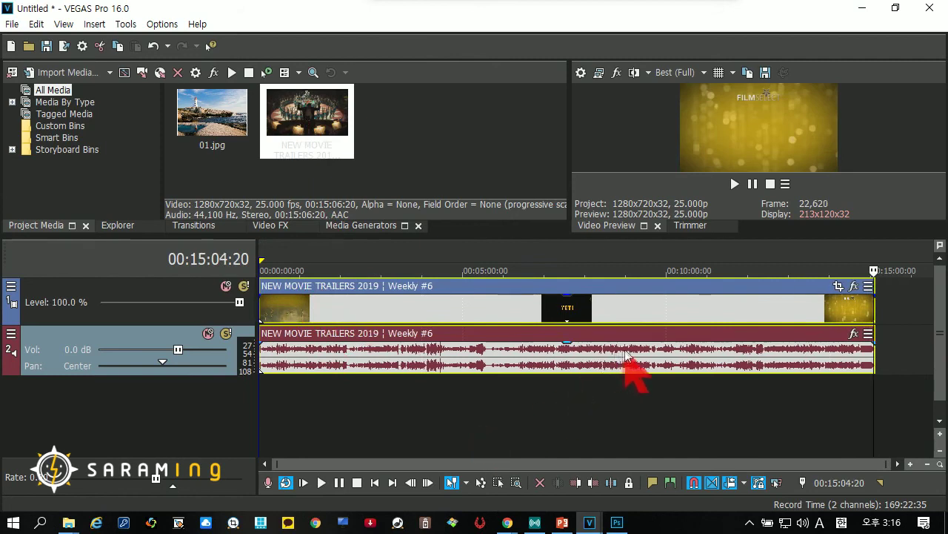
pyautogui.click(875, 390)
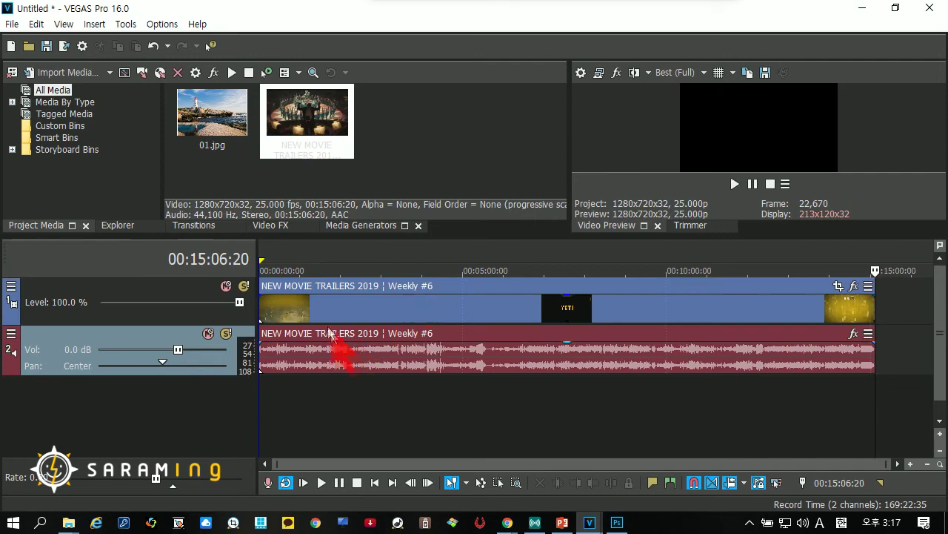
# Select the trailer's video event at 00:03:30:10 and inspect the timeline around it at frame-level detail and at full length.
pyautogui.click(401, 303)
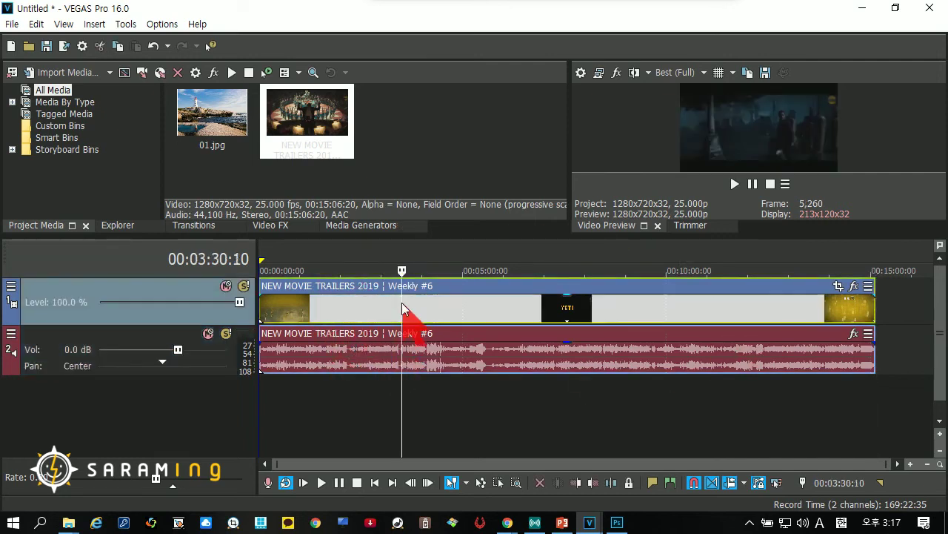
pyautogui.scroll(8, 404, 304)
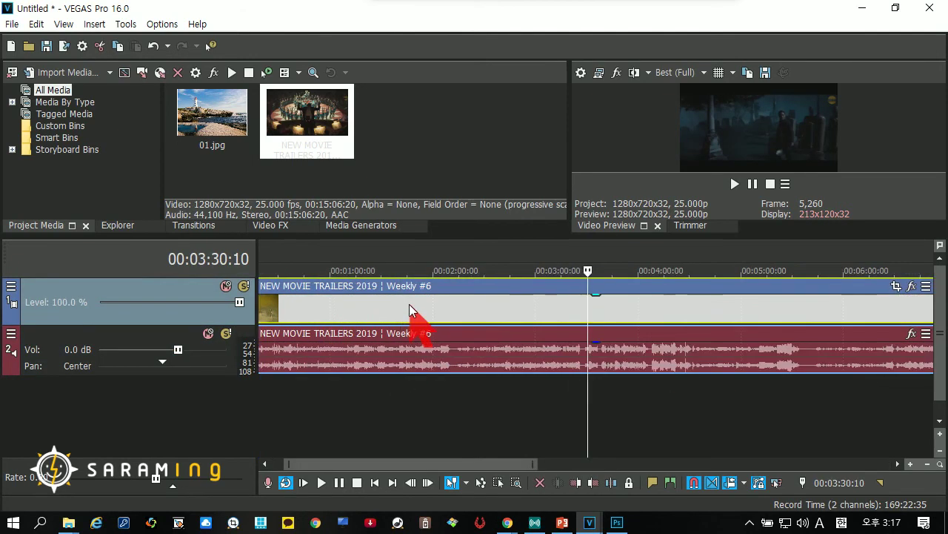
pyautogui.scroll(3, 409, 304)
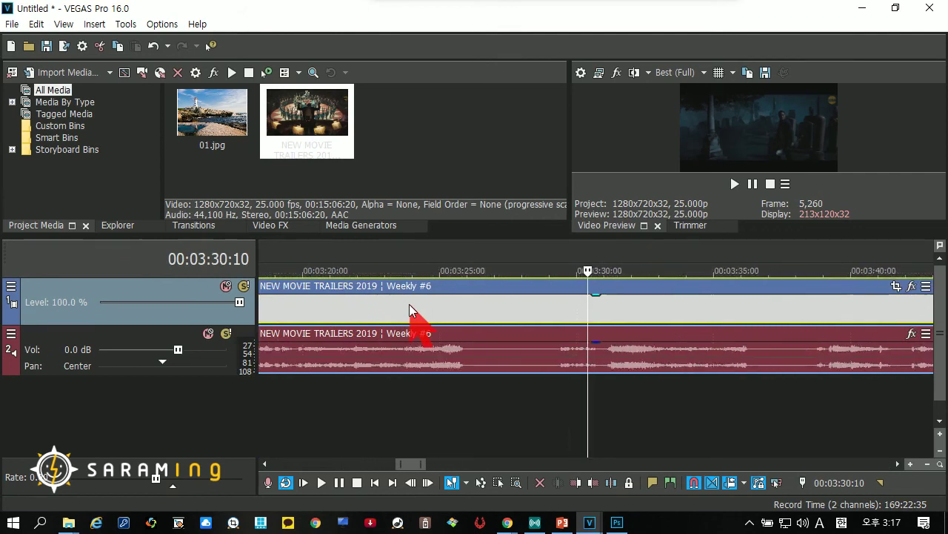
pyautogui.scroll(3, 422, 309)
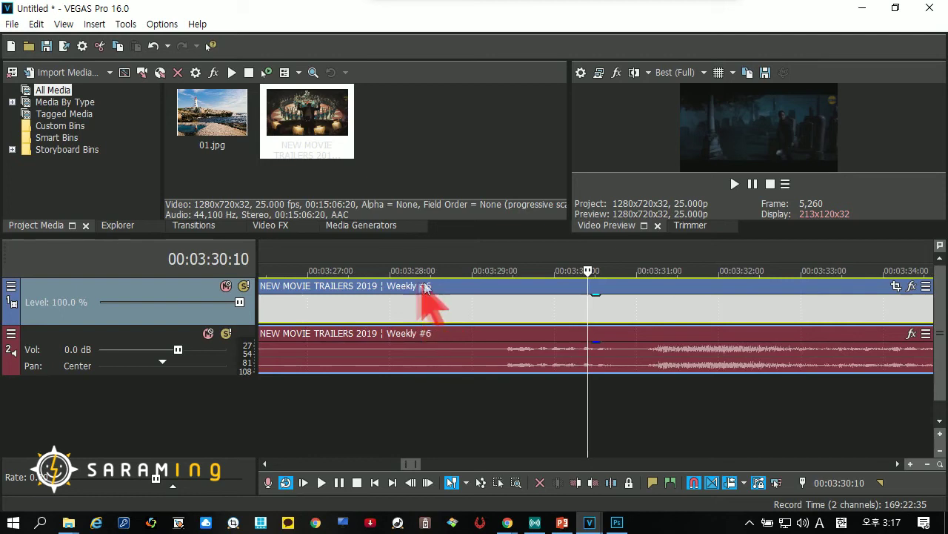
pyautogui.scroll(3, 424, 283)
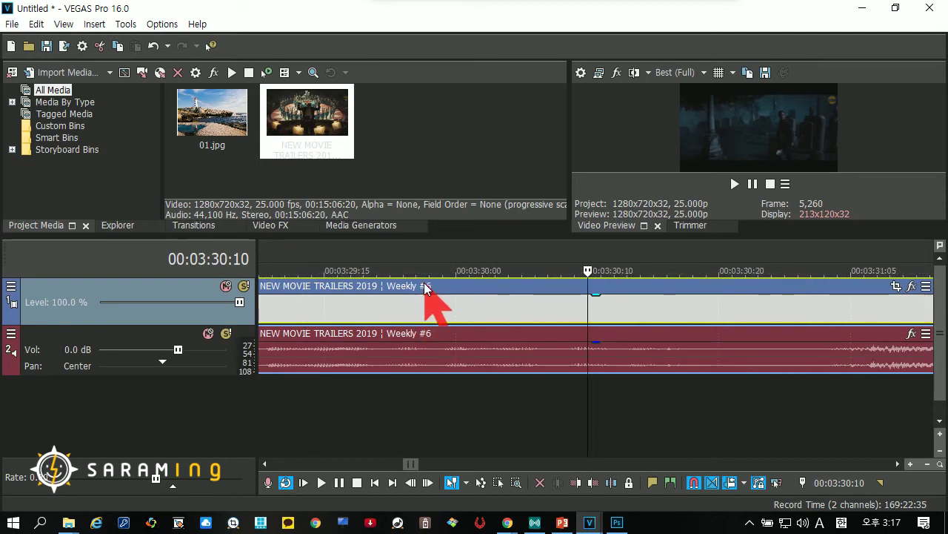
pyautogui.scroll(-6, 423, 282)
pyautogui.scroll(-5, 424, 282)
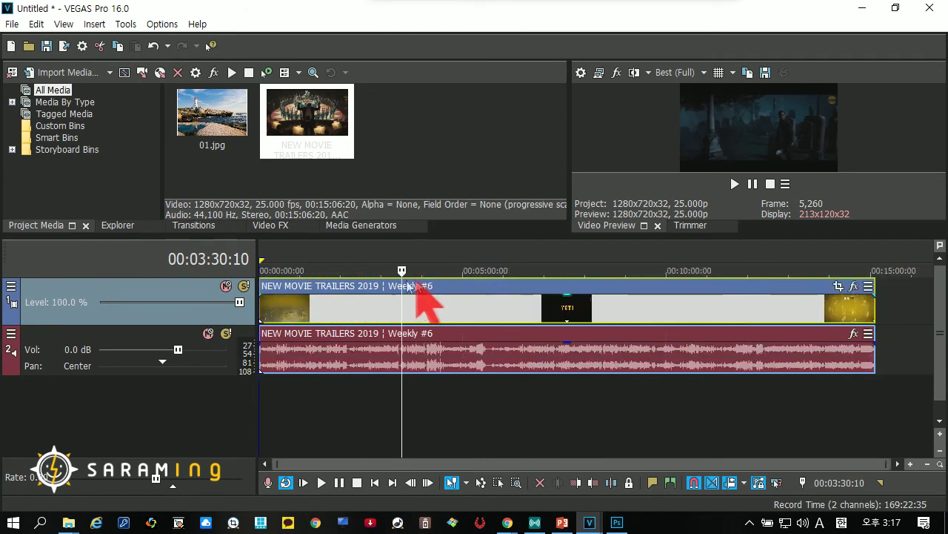
# Reposition the edit cursor along the time ruler to 00:02:32:16, 00:03:08:15, 00:03:05:06 and finally 00:03:00:23, comparing timeline zoom levels.
pyautogui.click(363, 258)
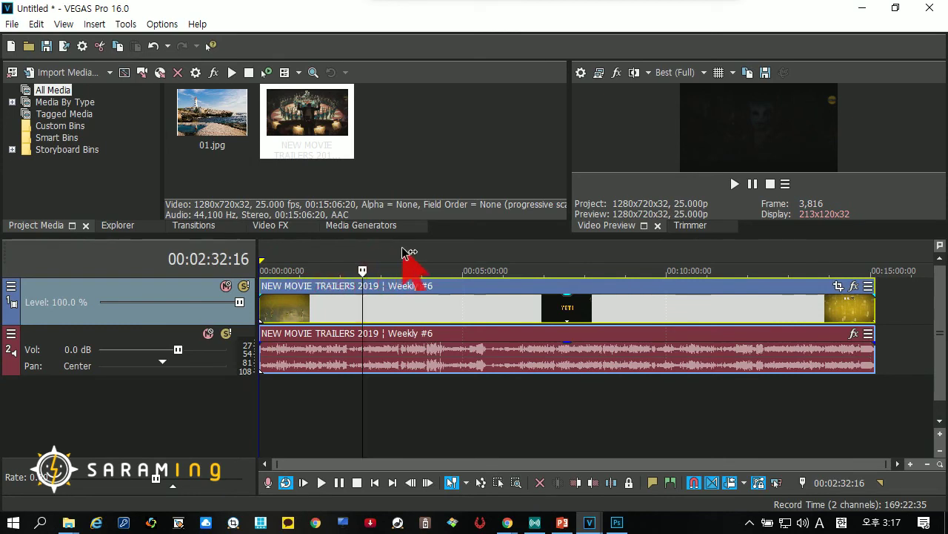
pyautogui.moveTo(407, 252)
pyautogui.mouseDown()
pyautogui.moveTo(368, 255)
pyautogui.moveTo(389, 255)
pyautogui.mouseUp()
pyautogui.scroll(3, 391, 257)
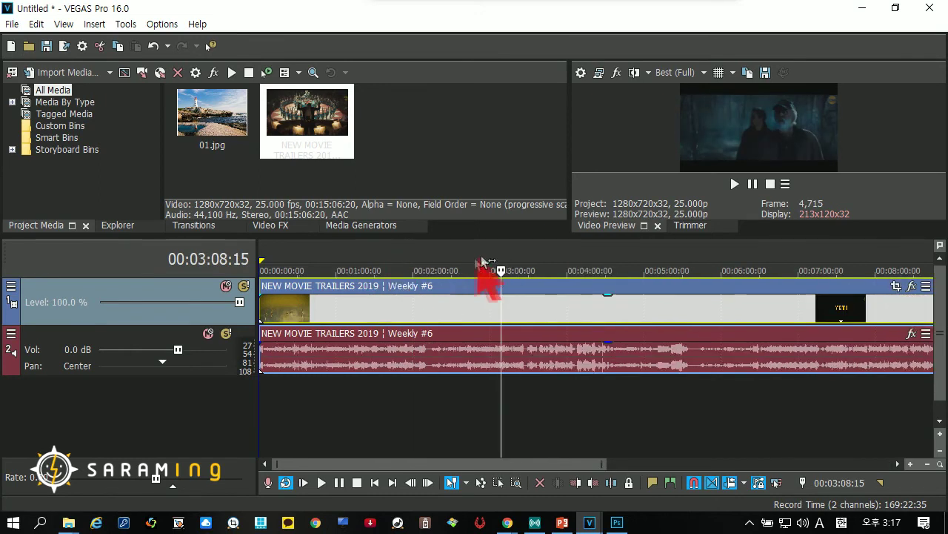
pyautogui.scroll(-3, 490, 263)
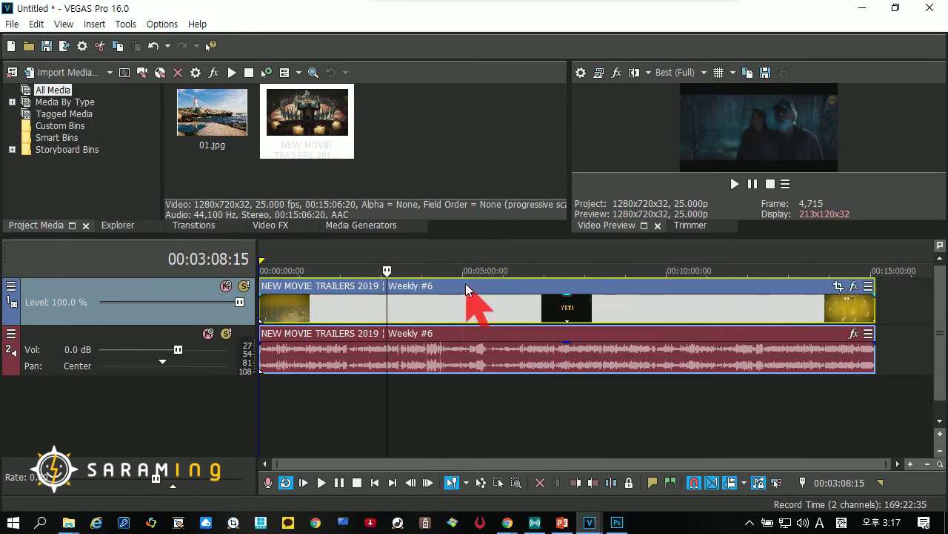
pyautogui.scroll(3, 480, 292)
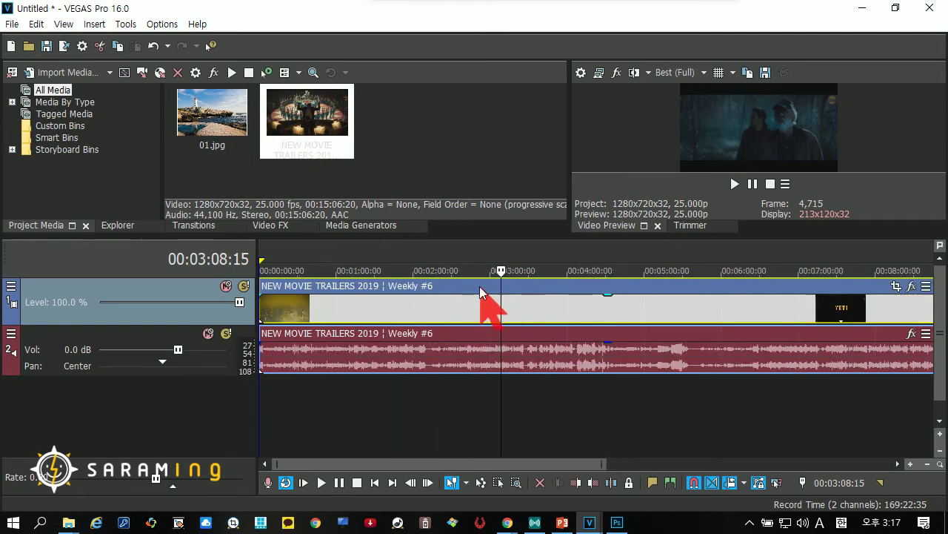
pyautogui.scroll(4, 482, 293)
pyautogui.click(578, 273)
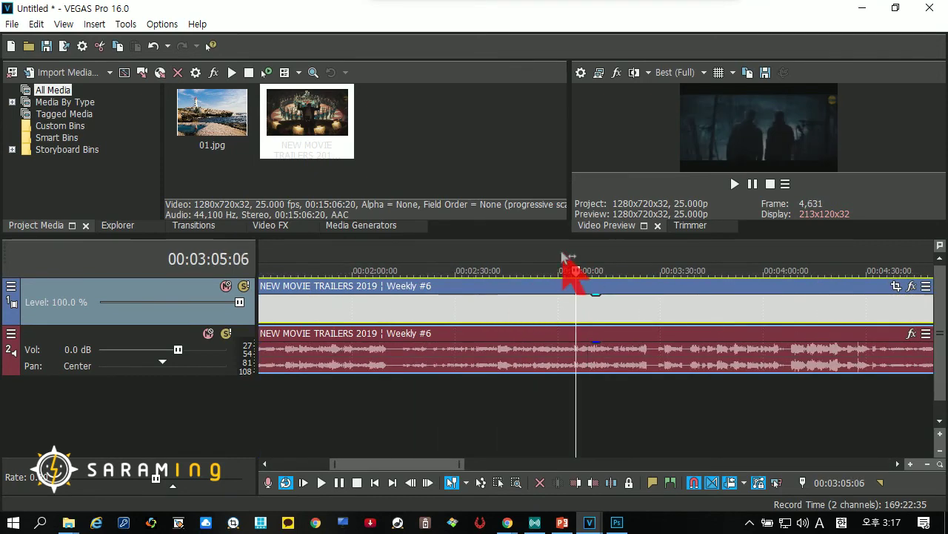
pyautogui.click(561, 268)
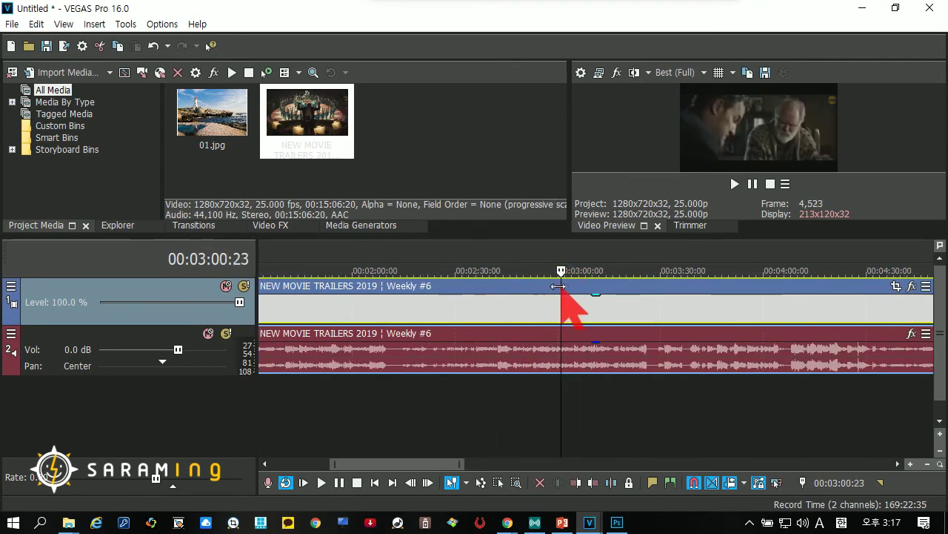
# Resize the area above the timeline so the video preview displays at 300x169 with both tracks still in view.
pyautogui.moveTo(474, 235); pyautogui.dragTo(474, 339)
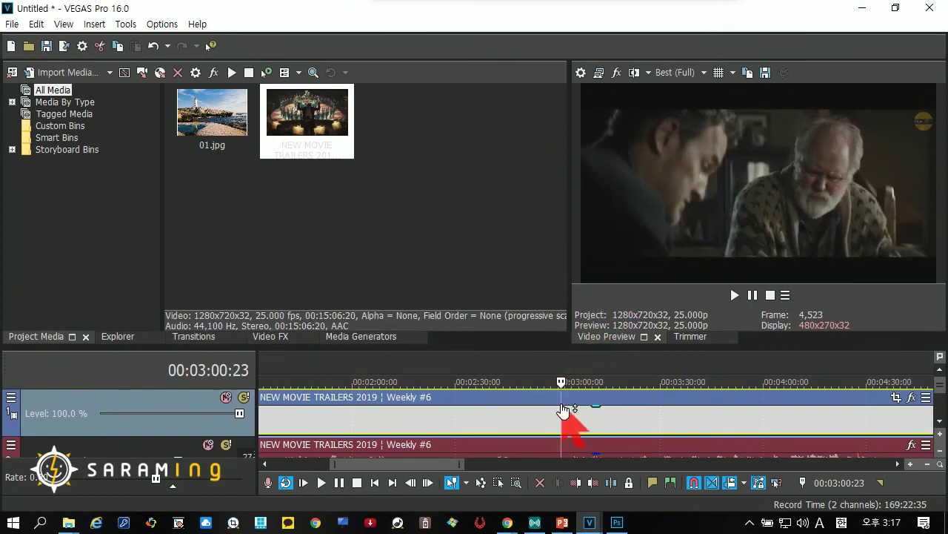
pyautogui.moveTo(542, 345); pyautogui.dragTo(534, 273)
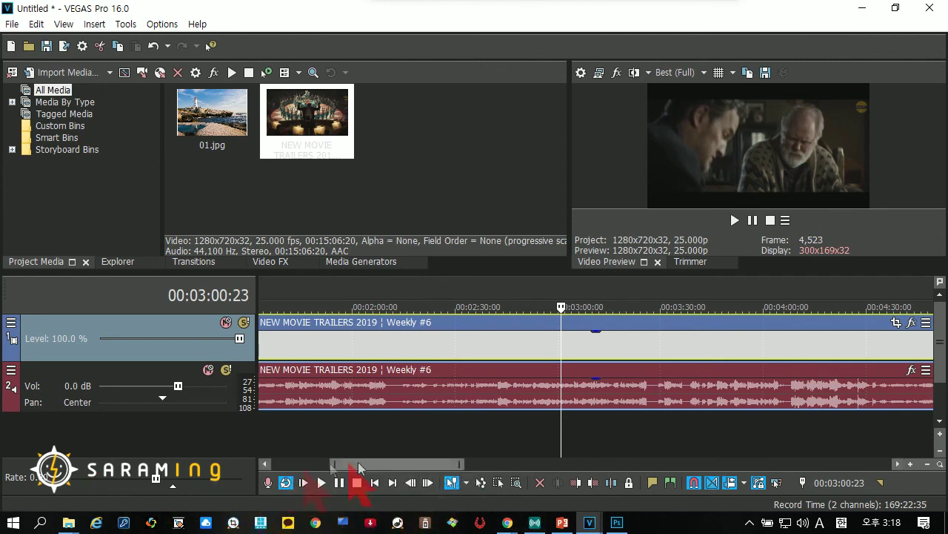
# Play the trailer from 00:03:00:07 and stop back at the start point, then replay it and pause at 00:03:09:16.
pyautogui.click(559, 420)
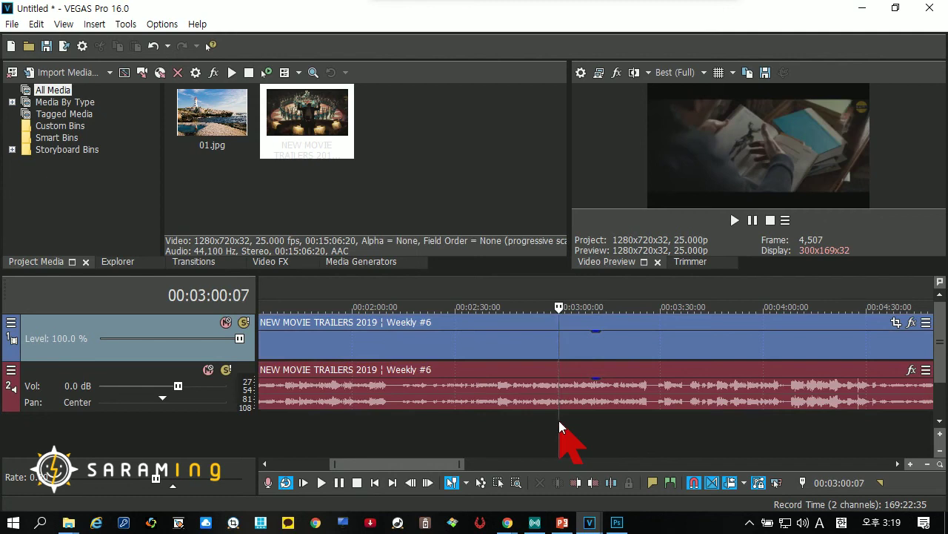
pyautogui.press('space')
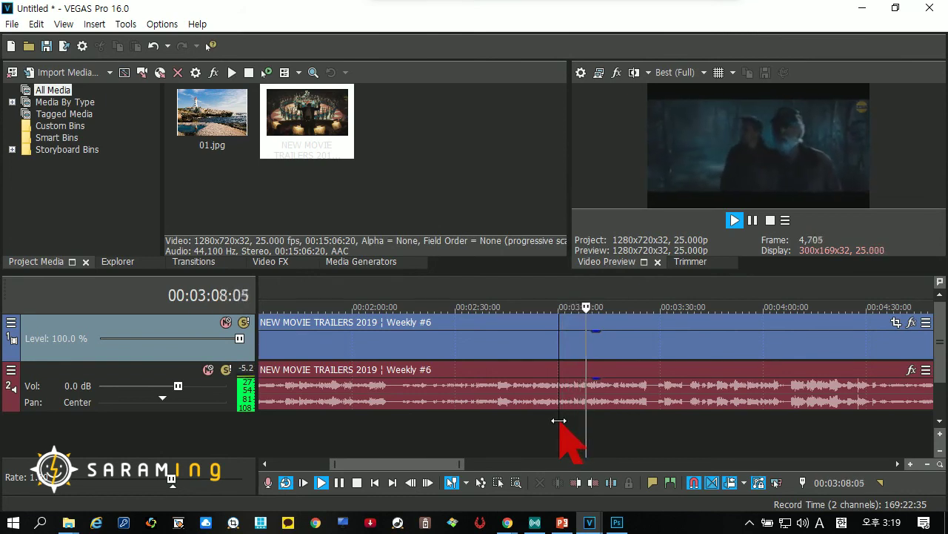
pyautogui.press('space')
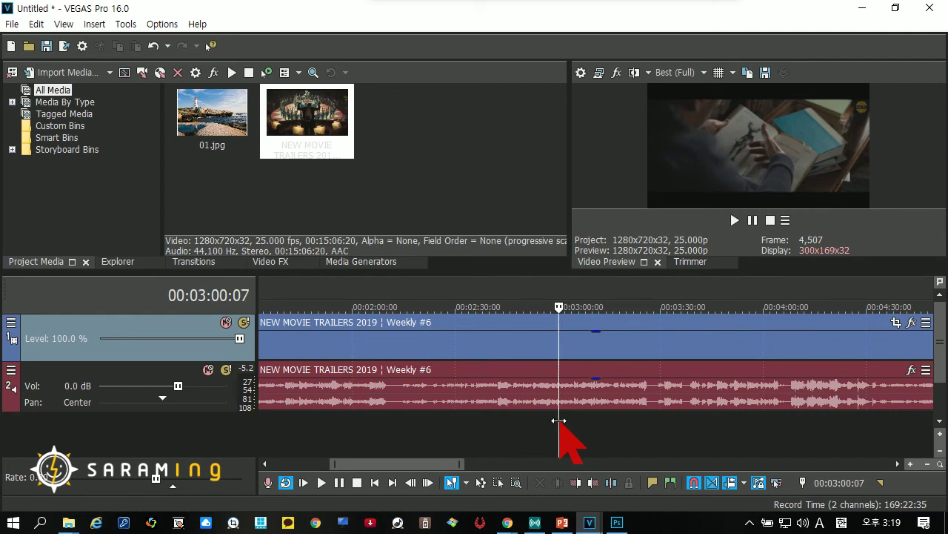
pyautogui.press('space')
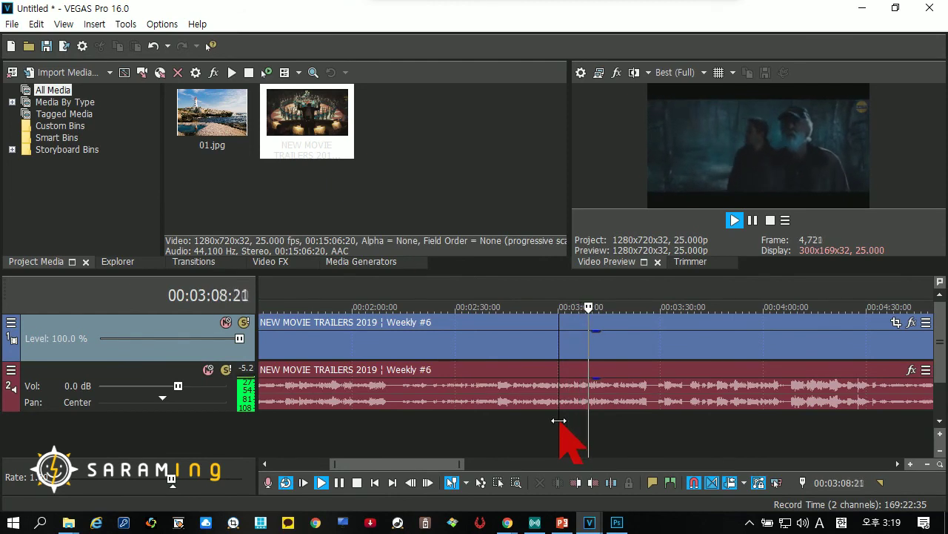
pyautogui.press('Return')
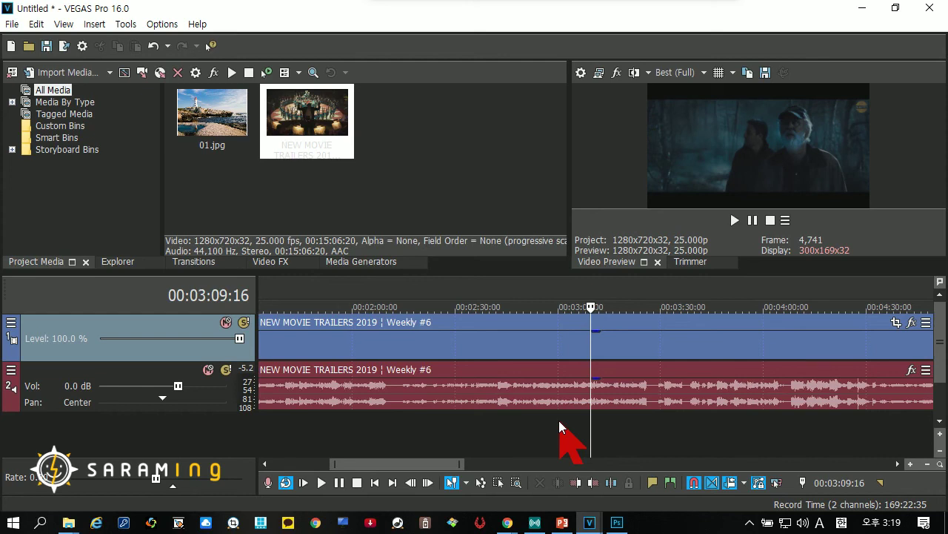
# Play the trailer from a new cursor position, jump to other points such as 00:02:47:23 and 00:02:10:10 during playback, and stop at 00:02:24:17.
pyautogui.click(584, 419)
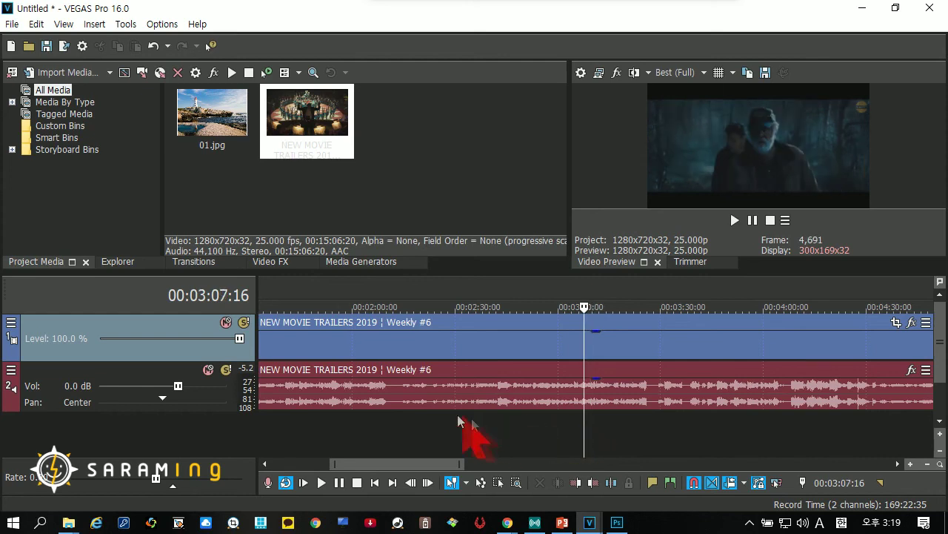
pyautogui.click(435, 419)
pyautogui.press('space')
pyautogui.press('Up')
pyautogui.press('Up')
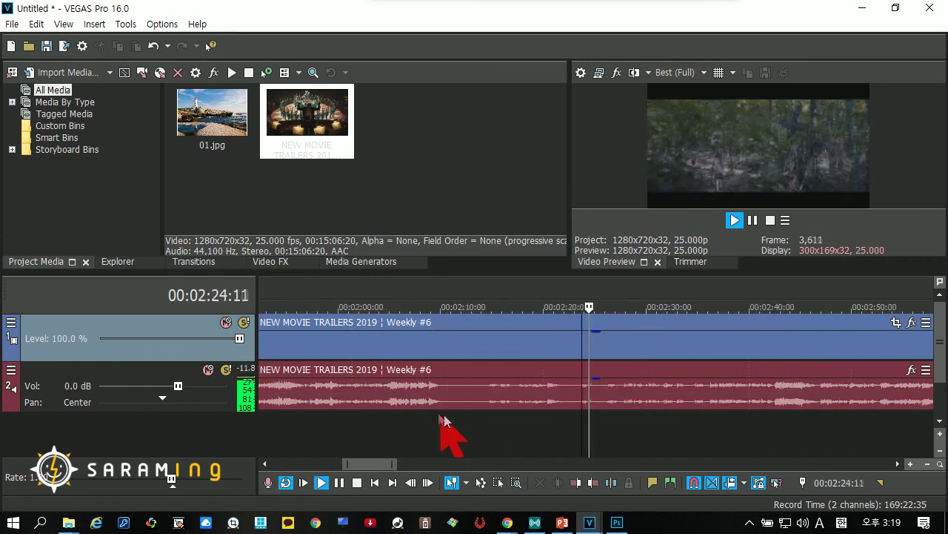
pyautogui.click(725, 426)
pyautogui.click(830, 433)
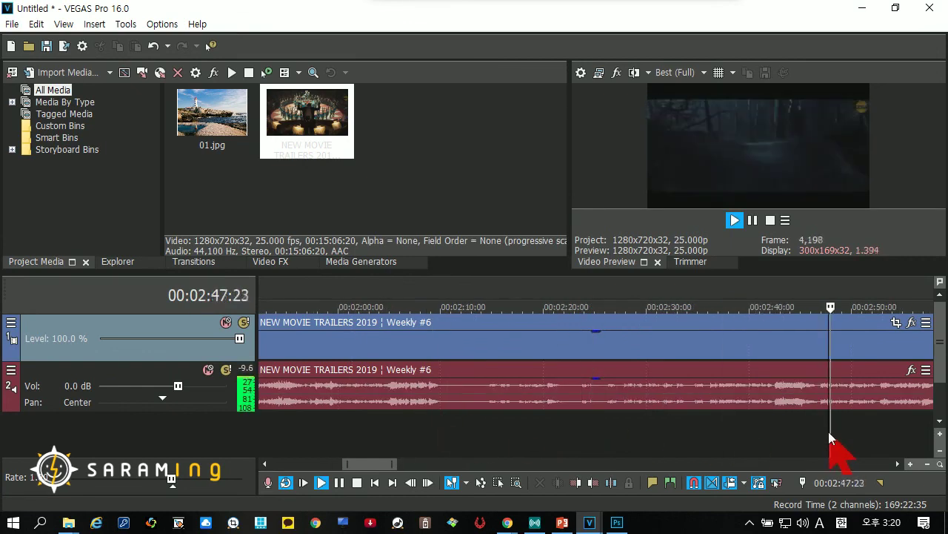
pyautogui.click(445, 422)
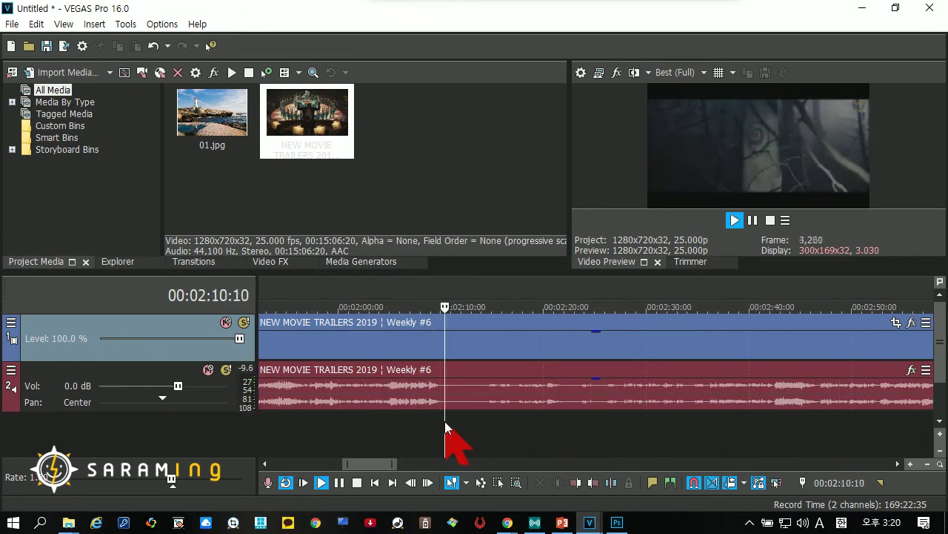
pyautogui.click(592, 433)
pyautogui.press('space')
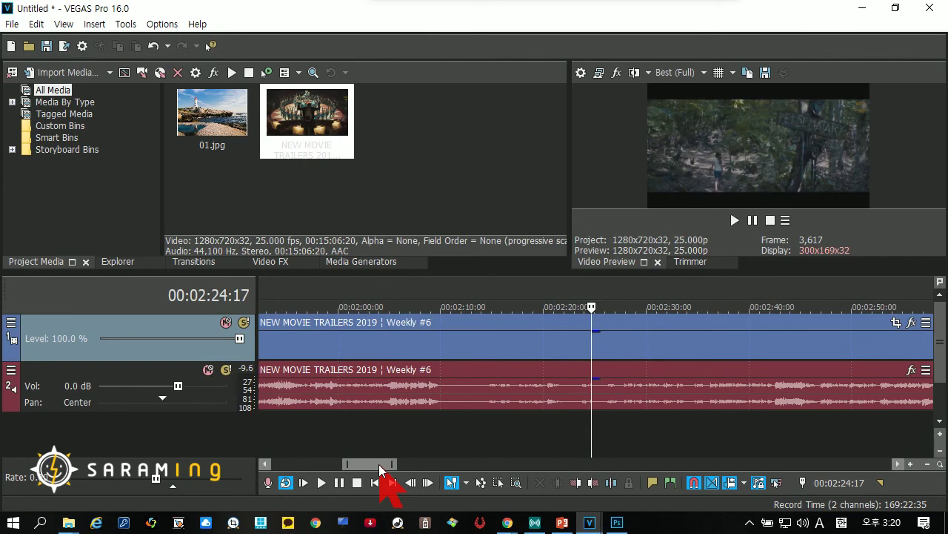
# Play the project from its very beginning and pause at 00:00:05:16.
pyautogui.hotkey('ctrl', 'Home')
pyautogui.press('space')
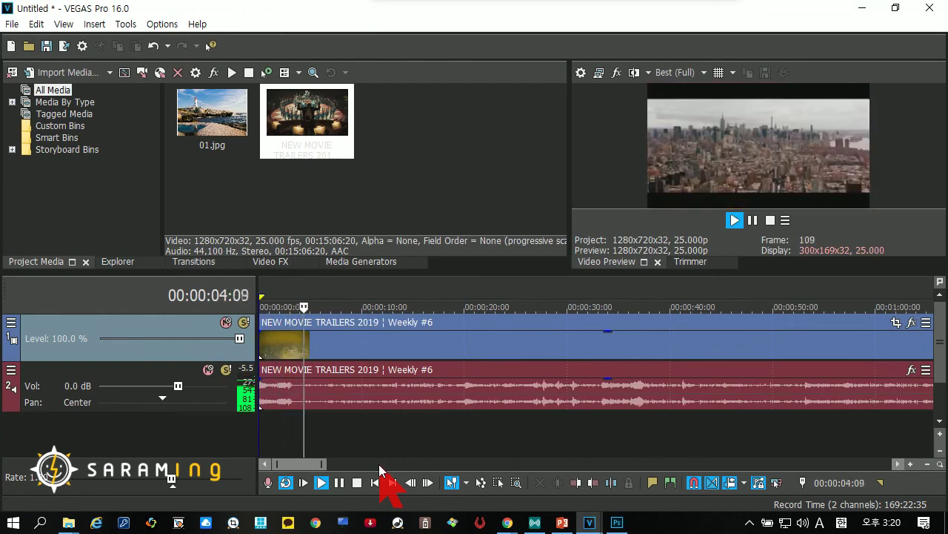
pyautogui.press('Return')
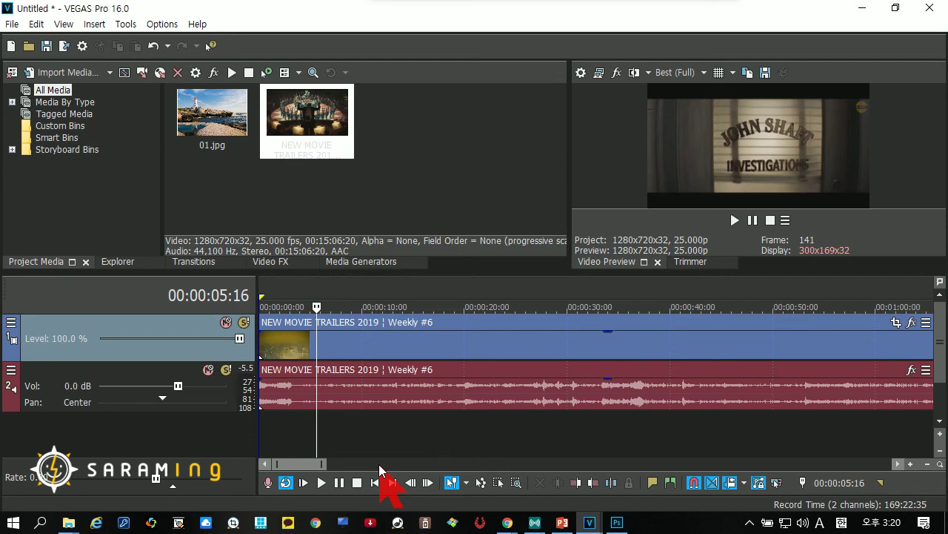
# Play forward from 00:00:30:11 to 00:00:35:23, then play in reverse and pause at 00:00:29:15.
pyautogui.click(510, 428)
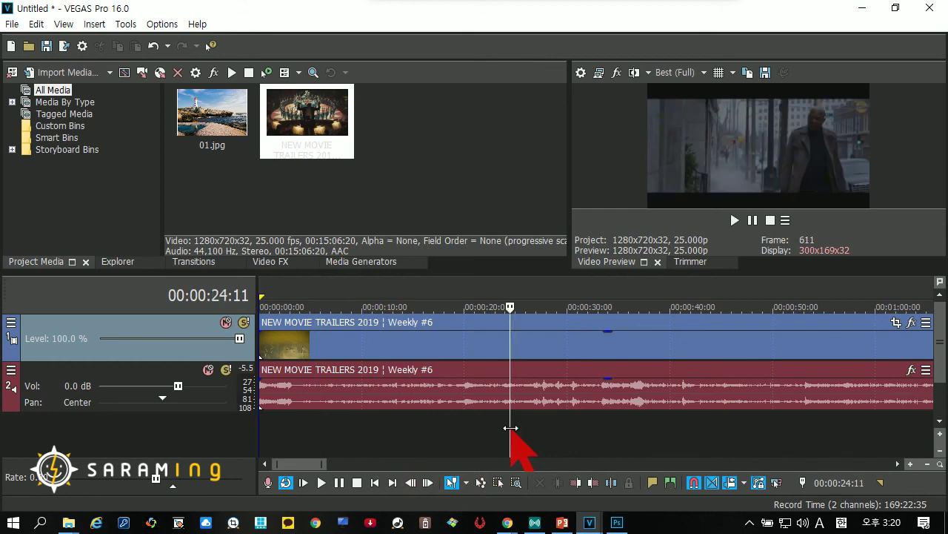
pyautogui.click(571, 418)
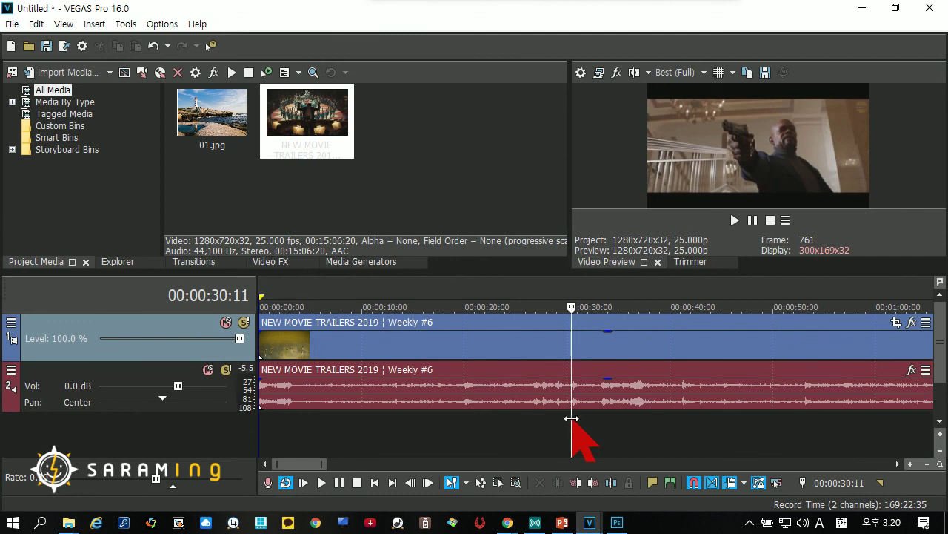
pyautogui.press('space')
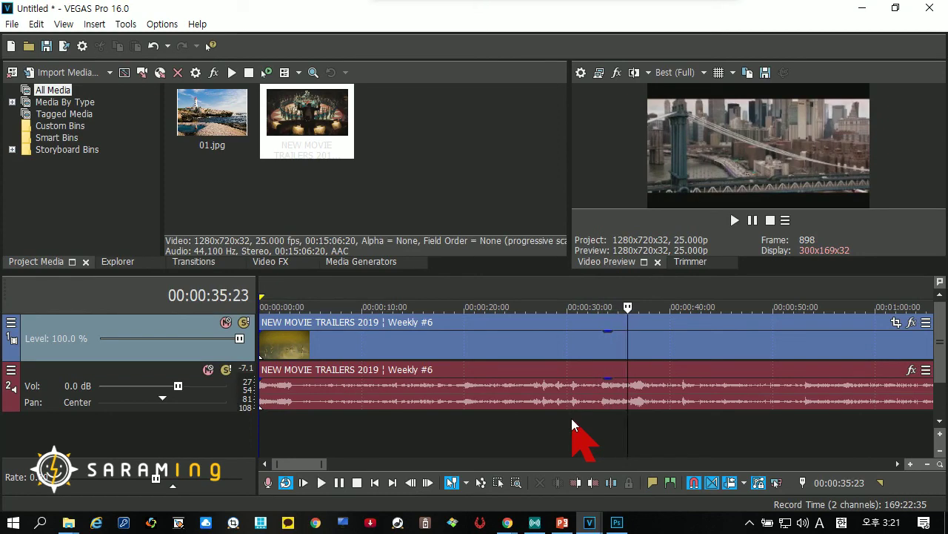
pyautogui.press('j')
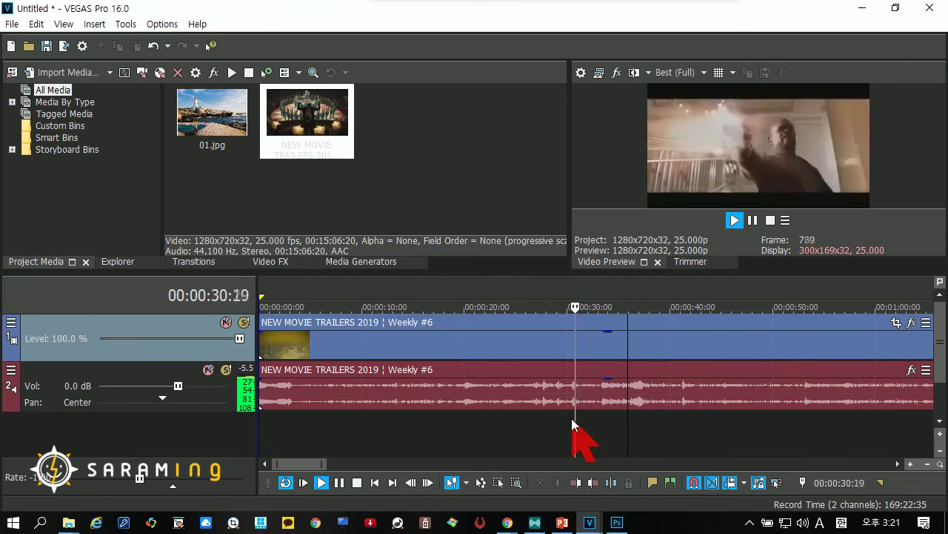
pyautogui.press('k')
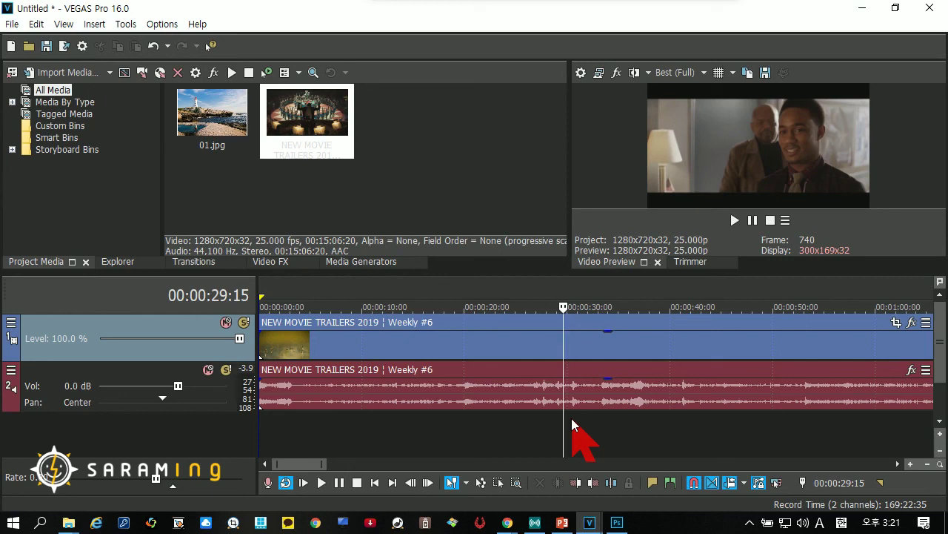
# Play the trailer from an early point on the timeline, restart it from 00:03:06:21 and stop back at that point.
pyautogui.scroll(-6, 541, 426)
pyautogui.scroll(-3, 501, 429)
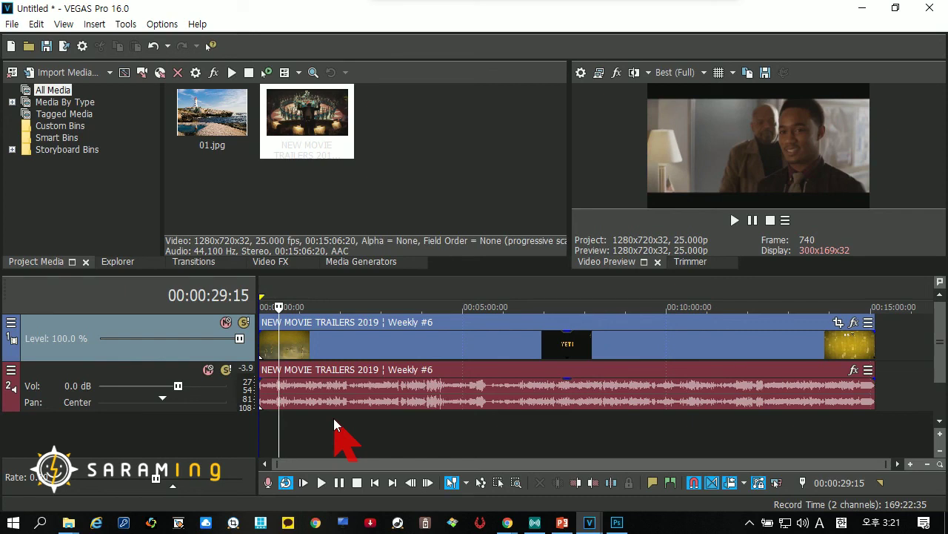
pyautogui.click(310, 429)
pyautogui.press('space')
pyautogui.scroll(4, 312, 434)
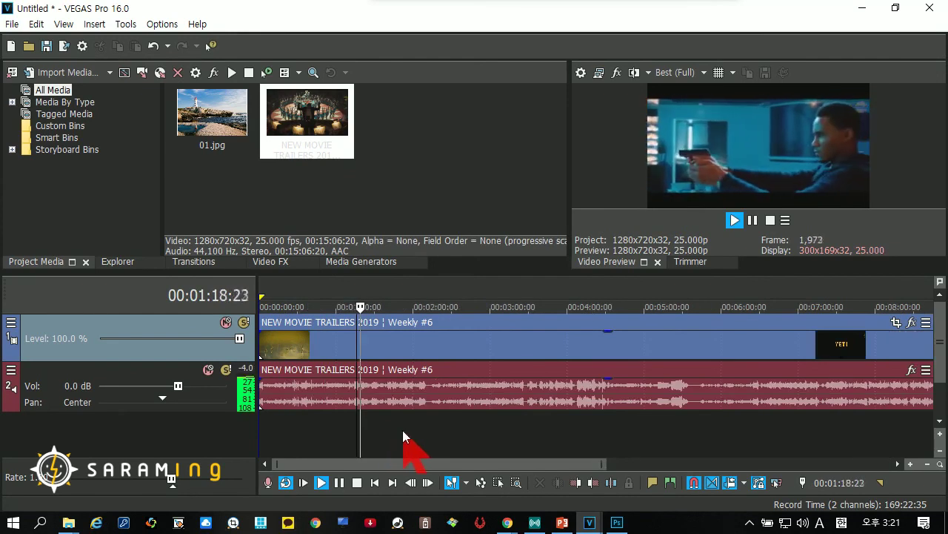
pyautogui.press('space')
pyautogui.click(499, 436)
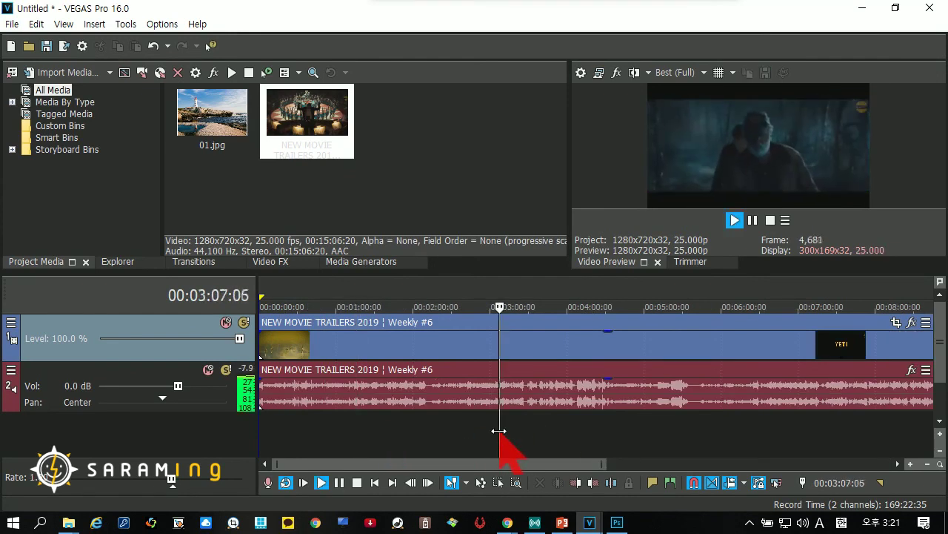
pyautogui.press('space')
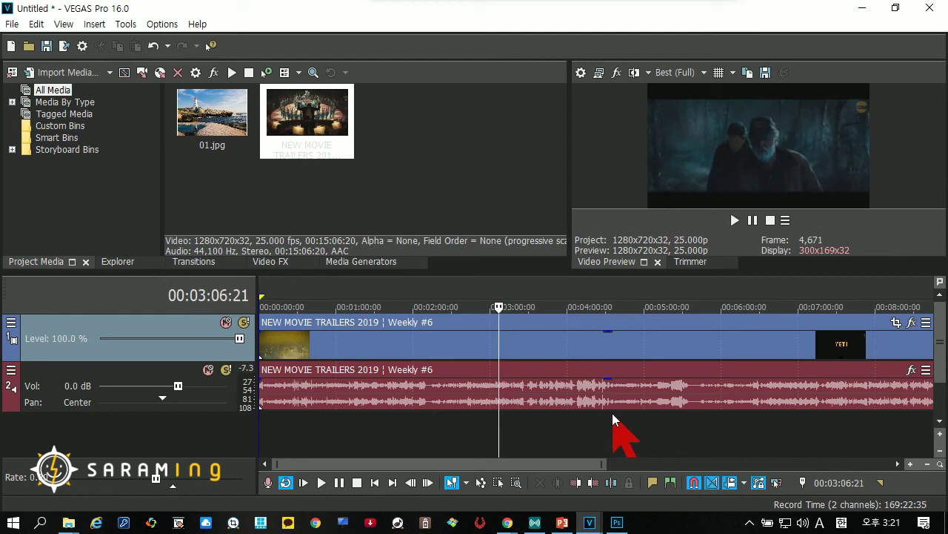
# Play from 00:00:58:22, jump ahead during playback to points such as 00:02:12:12 and 00:04:14:04, and stop with the cursor at 00:02:06:12.
pyautogui.scroll(-3, 387, 418)
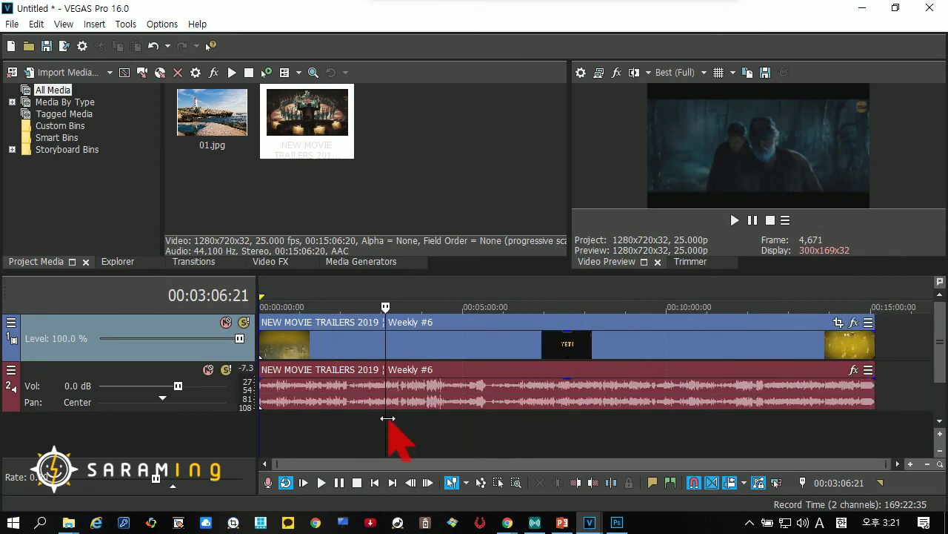
pyautogui.click(297, 423)
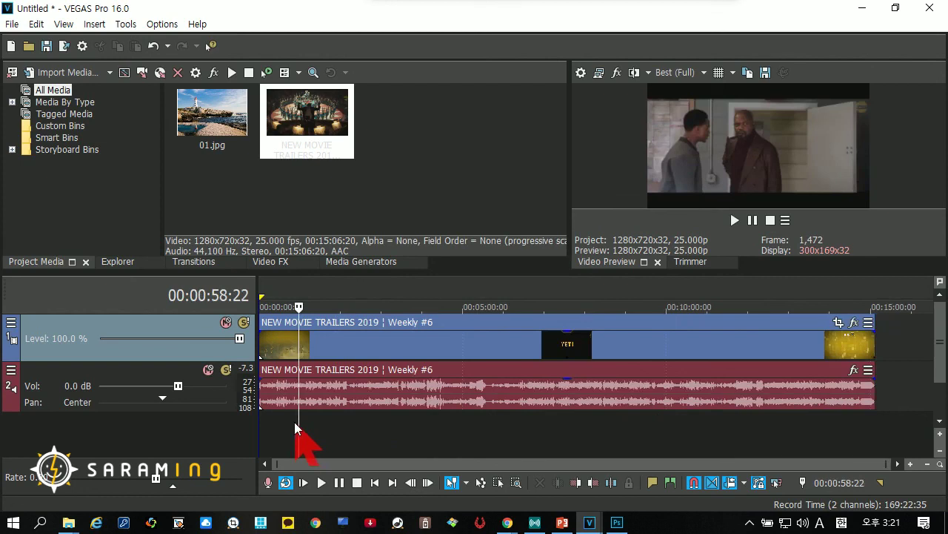
pyautogui.press('space')
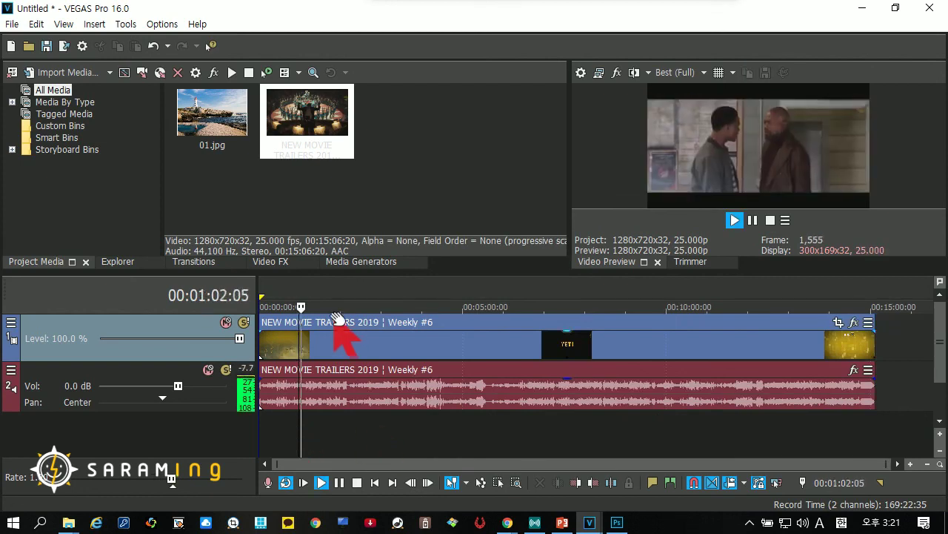
pyautogui.click(350, 290)
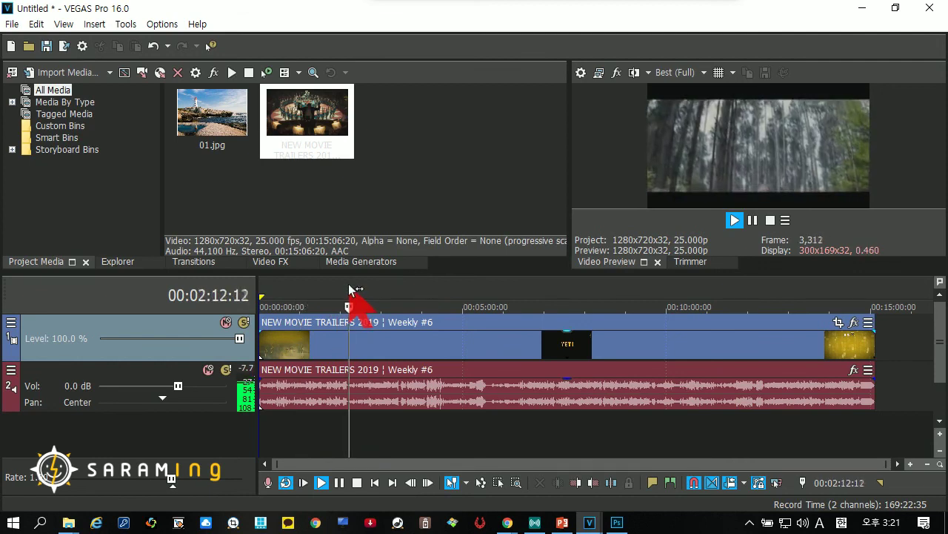
pyautogui.click(383, 304)
pyautogui.click(432, 296)
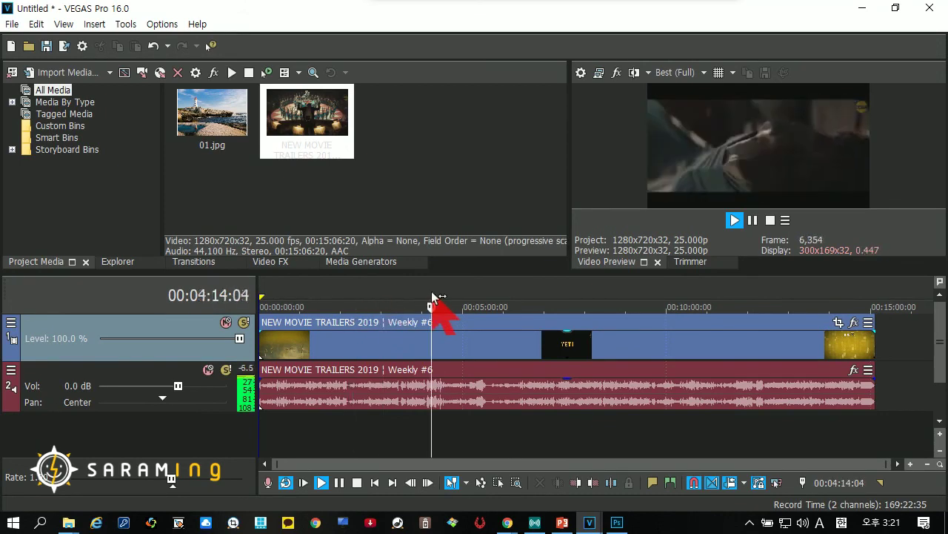
pyautogui.click(464, 296)
pyautogui.click(506, 293)
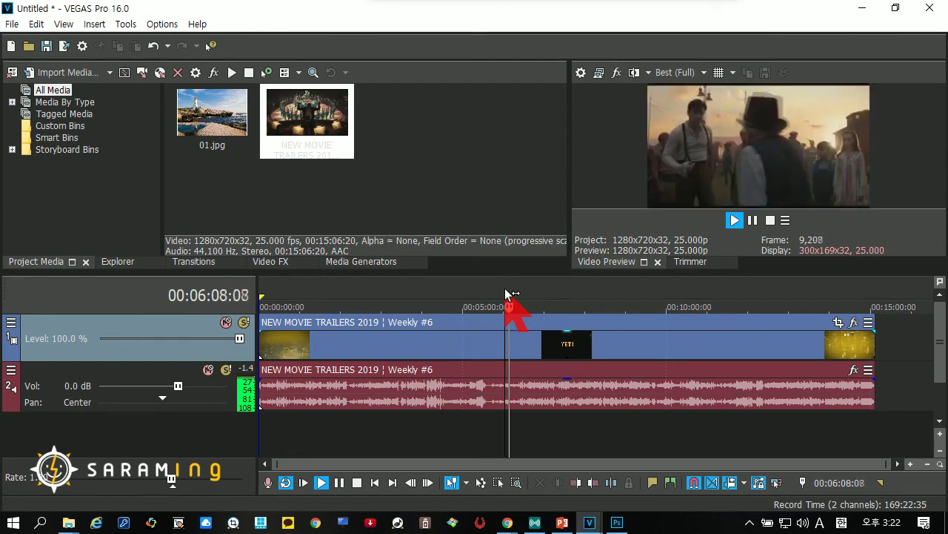
pyautogui.click(343, 438)
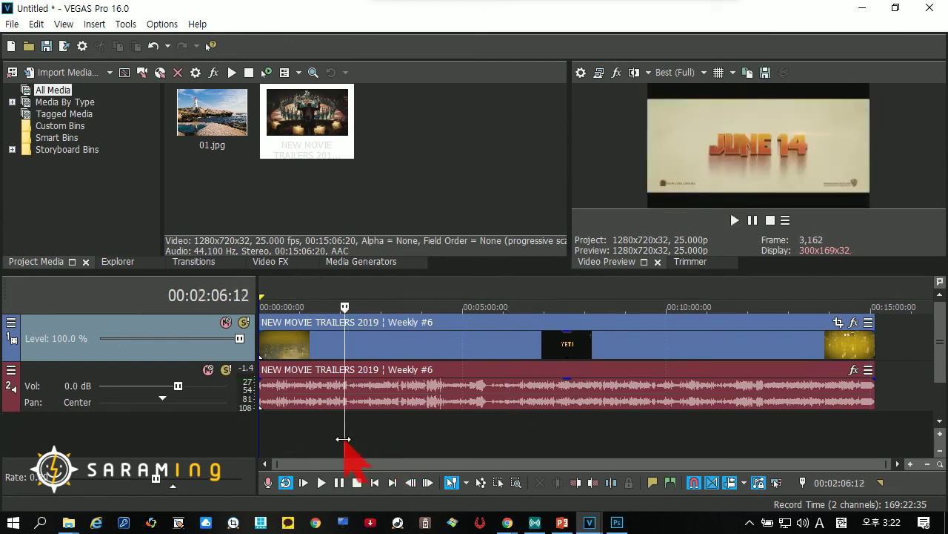
# With playback stopped, advance the edit cursor through 00:03:36:24 and 00:08:58:14 to 00:10:55:05.
pyautogui.click(407, 292)
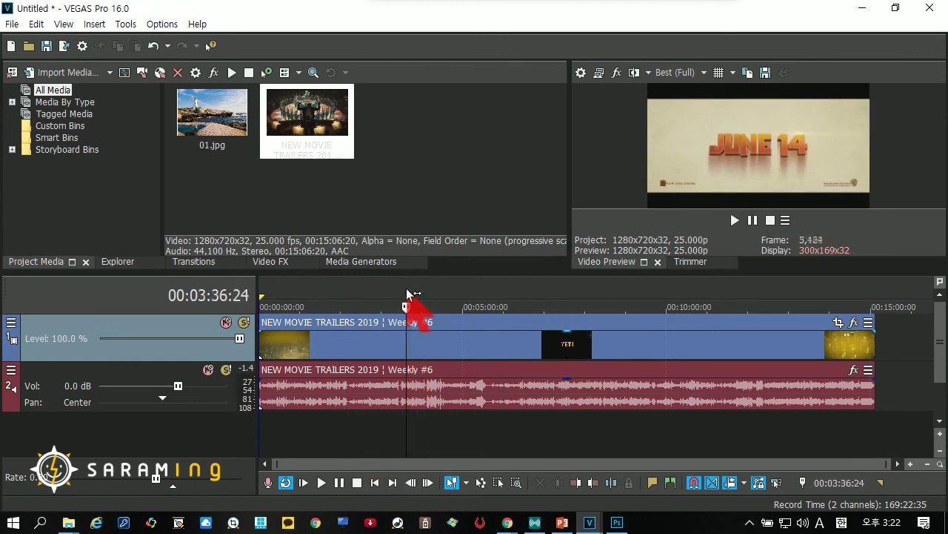
pyautogui.click(497, 293)
pyautogui.click(625, 292)
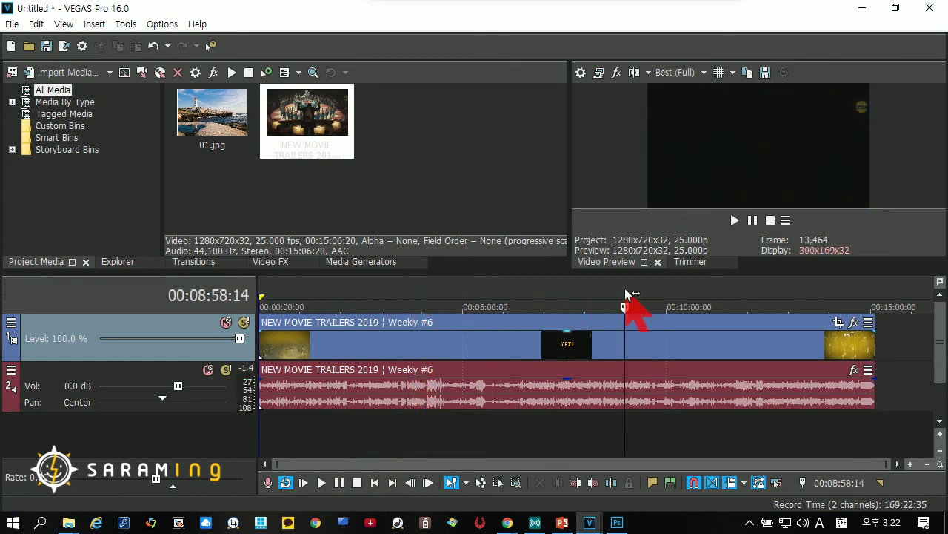
pyautogui.click(706, 291)
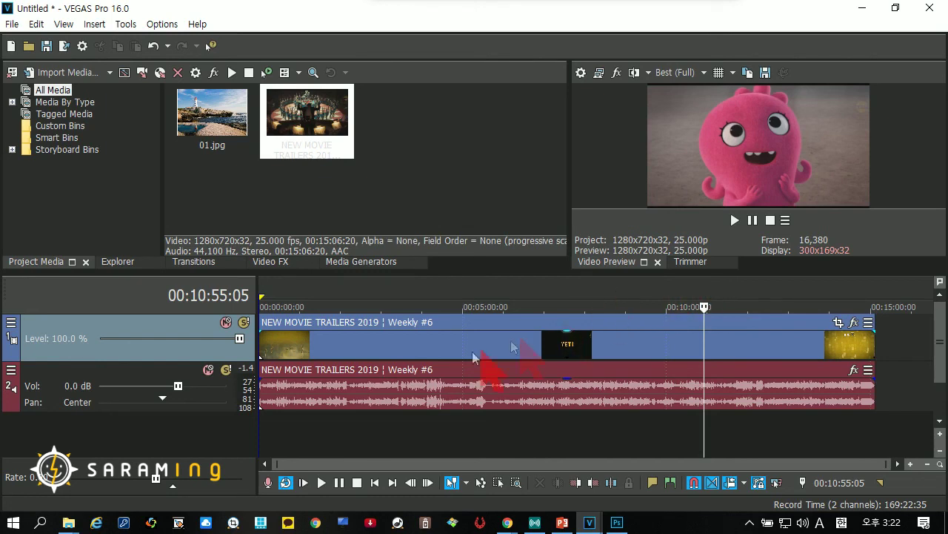
# Move the stopped edit cursor back to 00:01:34:21, forward through 00:03:14:01 and further points, and place it at 00:02:16:07.
pyautogui.click(324, 296)
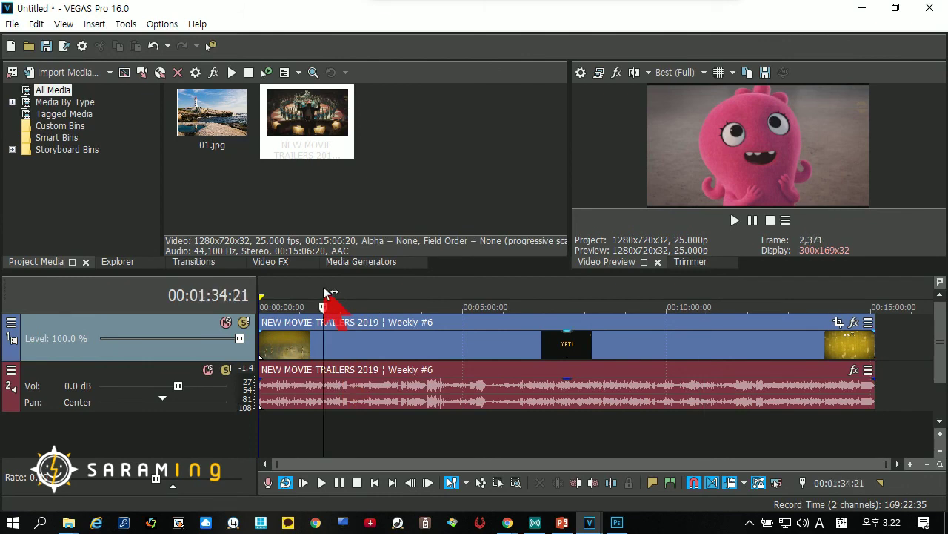
pyautogui.click(391, 297)
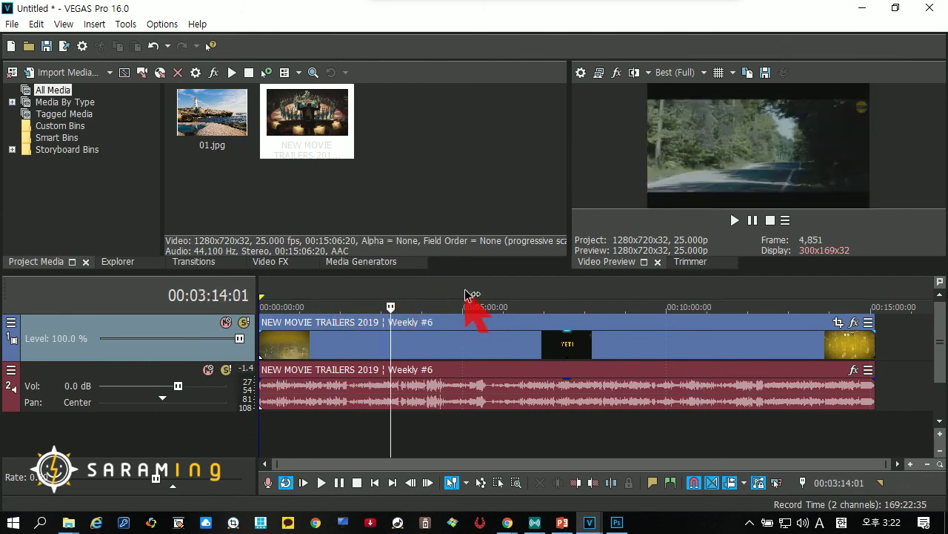
pyautogui.click(466, 296)
pyautogui.click(547, 294)
pyautogui.click(353, 293)
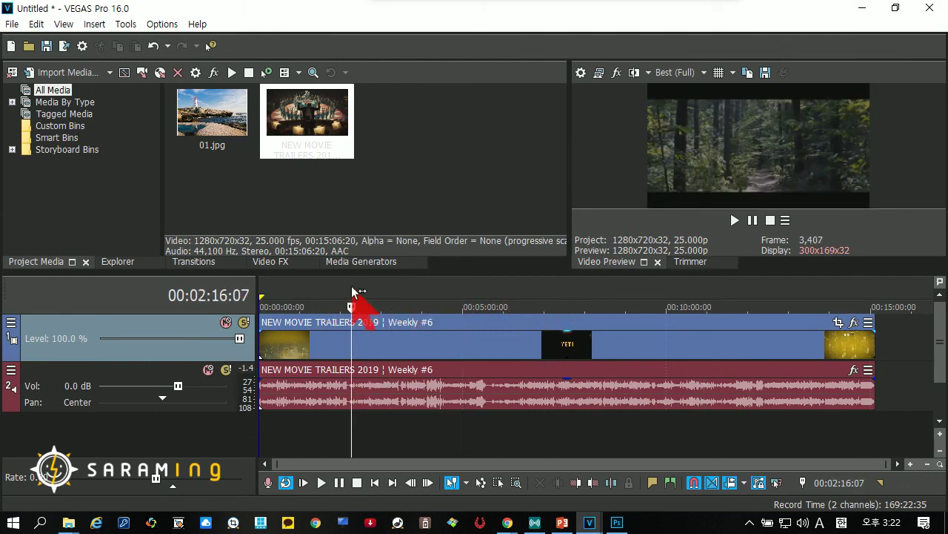
# Play from 00:02:16:07 and, without stopping, jump through 00:03:29:03, 00:05:54:03, 00:10:14:22 and 00:13:54:09 before returning to about 00:03:17.
pyautogui.press('space')
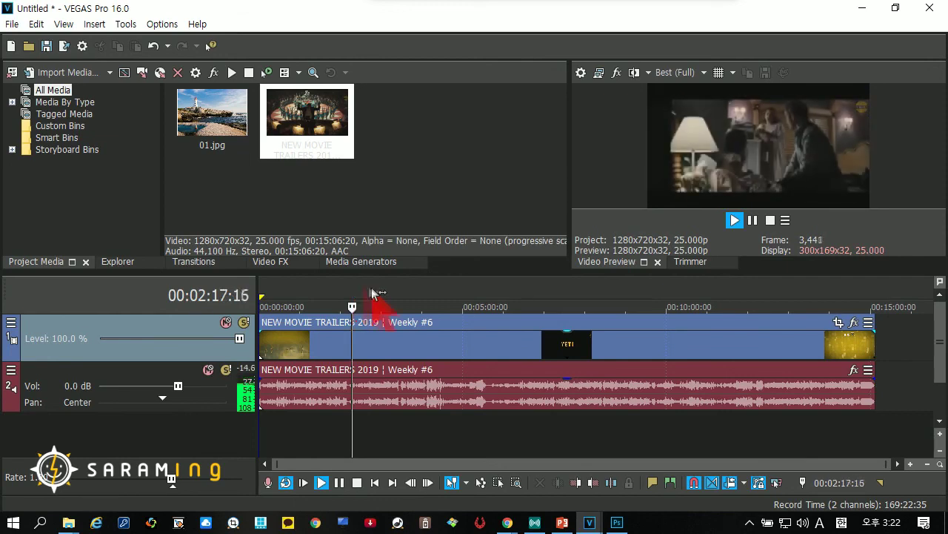
pyautogui.click(401, 293)
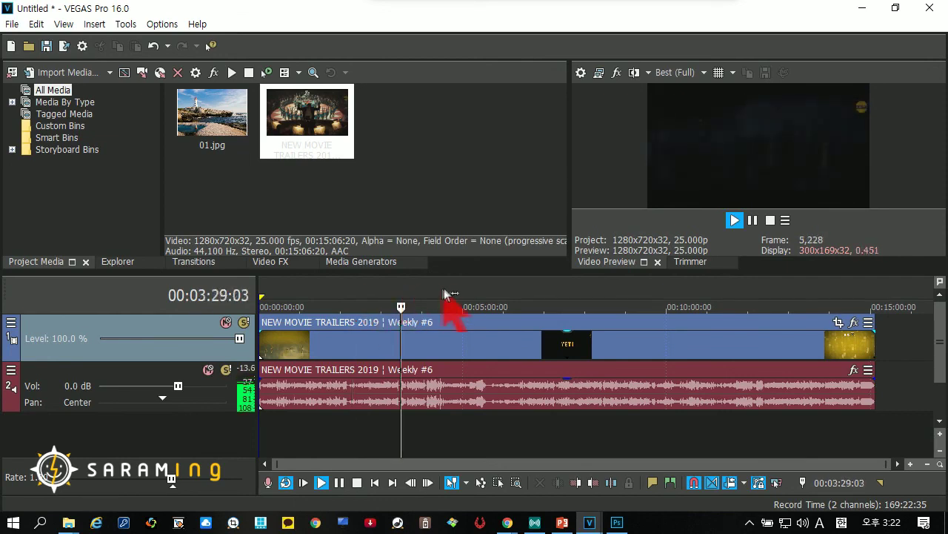
pyautogui.click(500, 293)
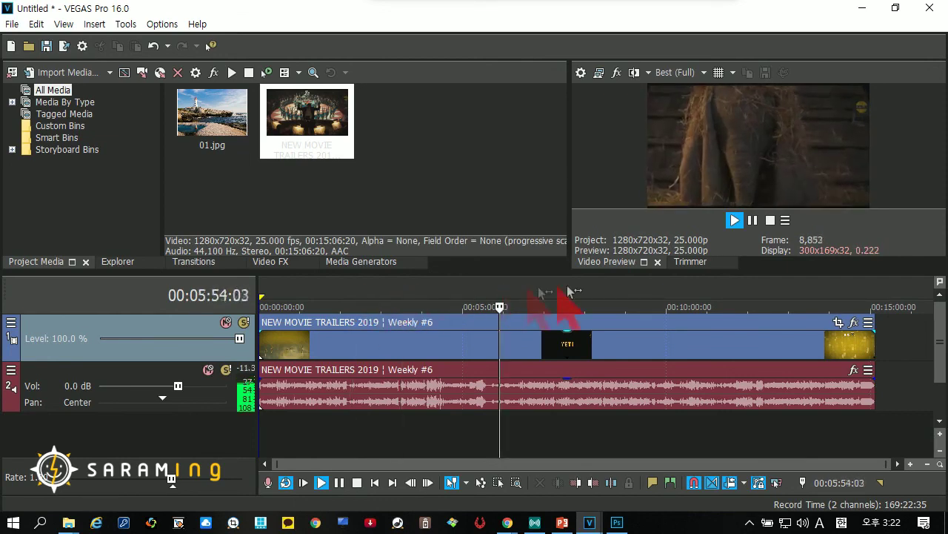
pyautogui.click(601, 292)
pyautogui.click(676, 291)
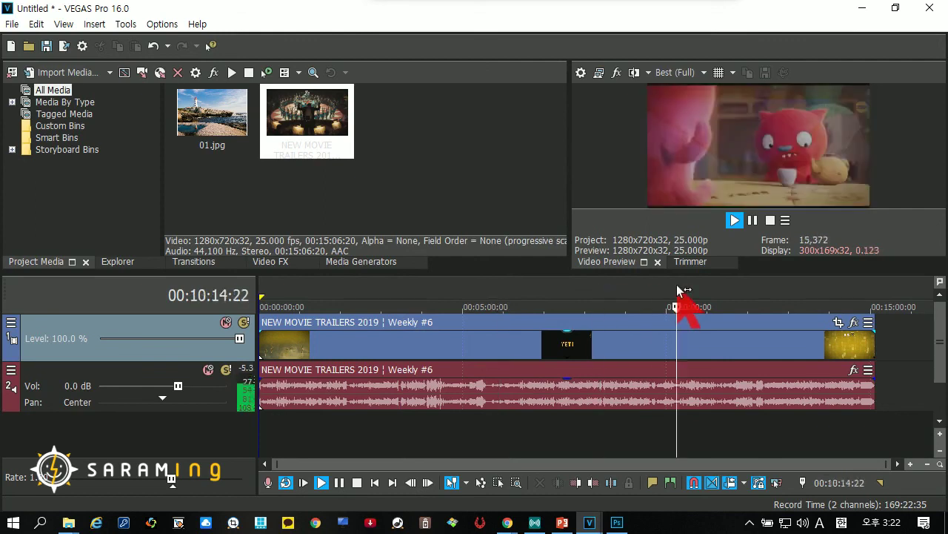
pyautogui.click(724, 291)
pyautogui.click(787, 294)
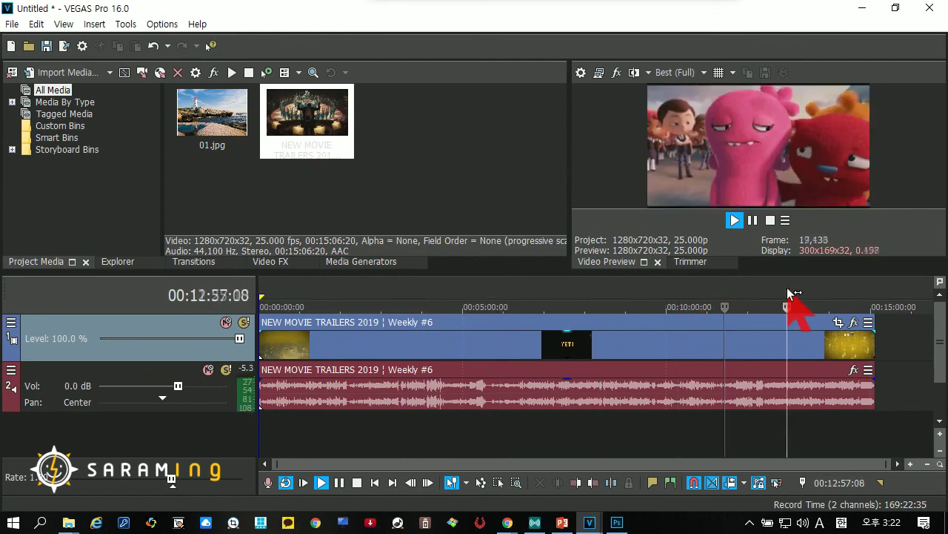
pyautogui.click(824, 294)
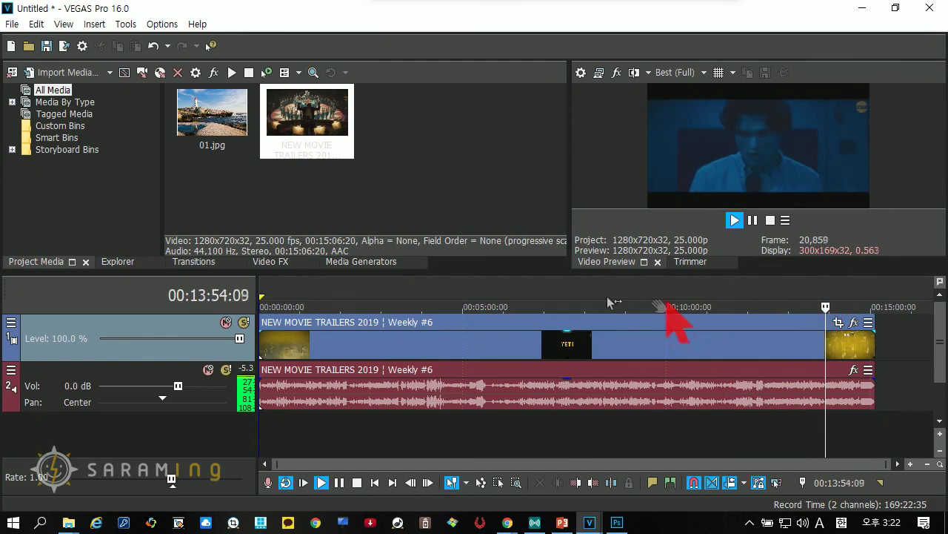
pyautogui.click(346, 294)
pyautogui.click(393, 294)
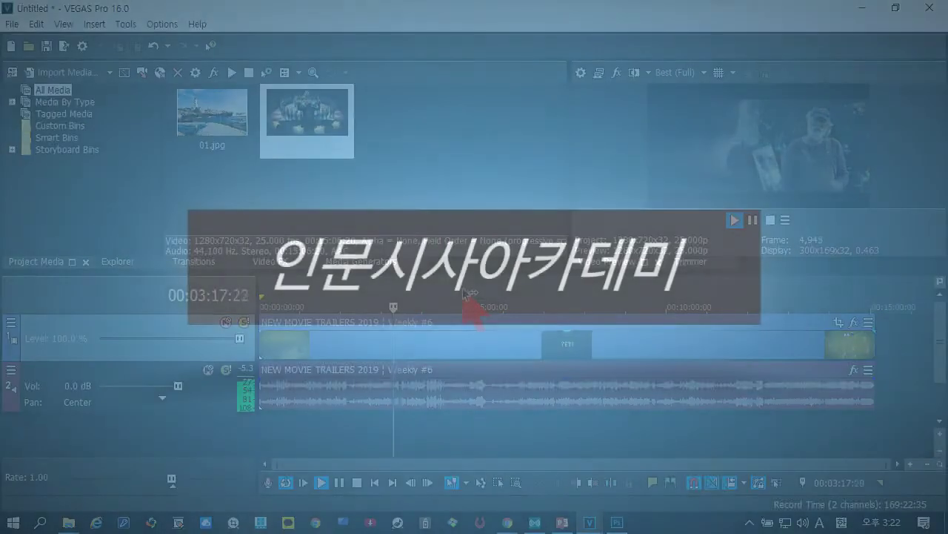